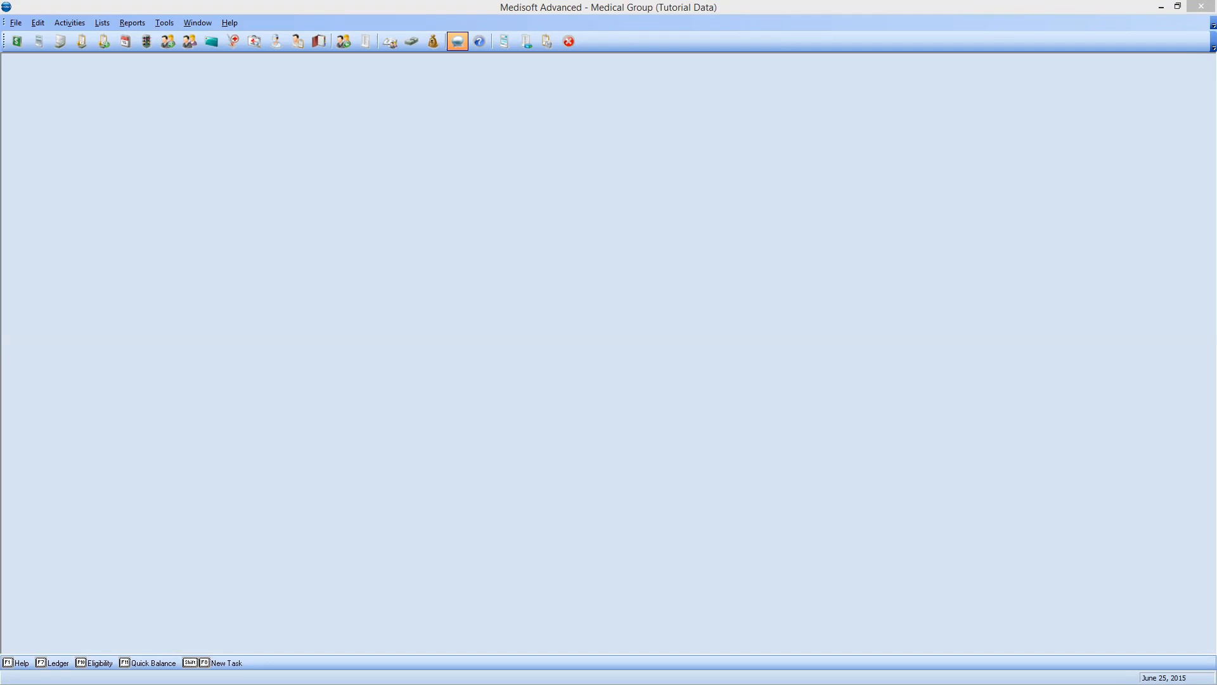
# - Open the diagnosis code list and sort it by code
pyautogui.click(542, 248)
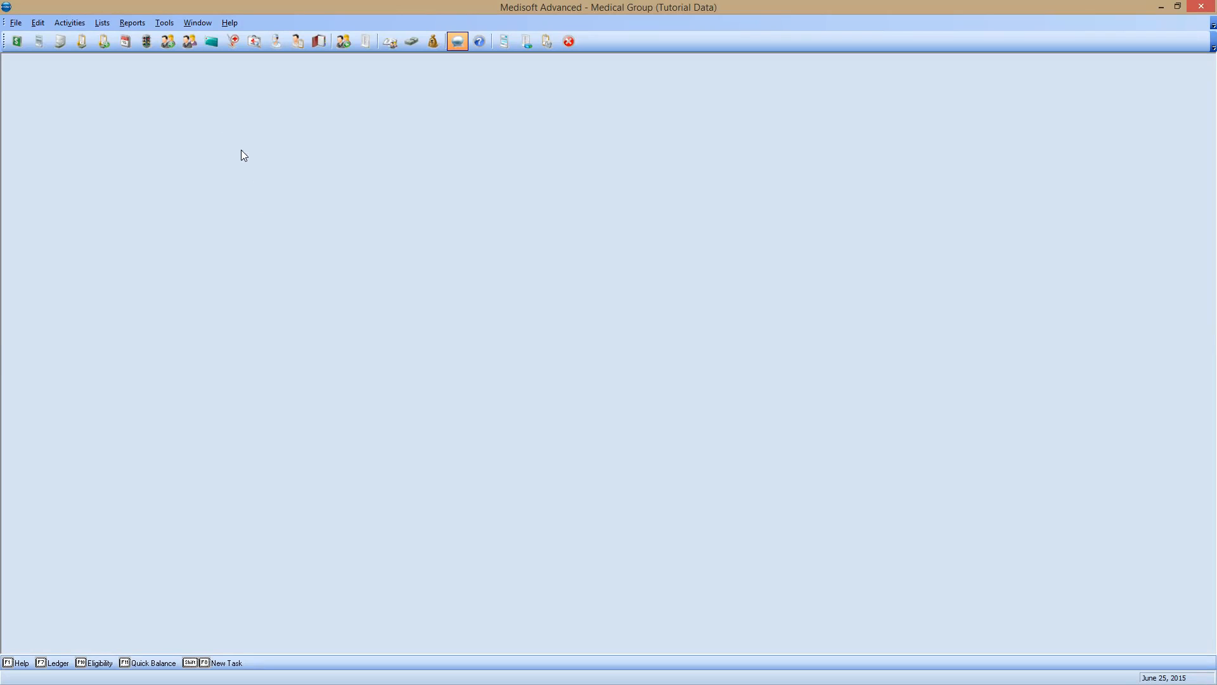
pyautogui.click(102, 25)
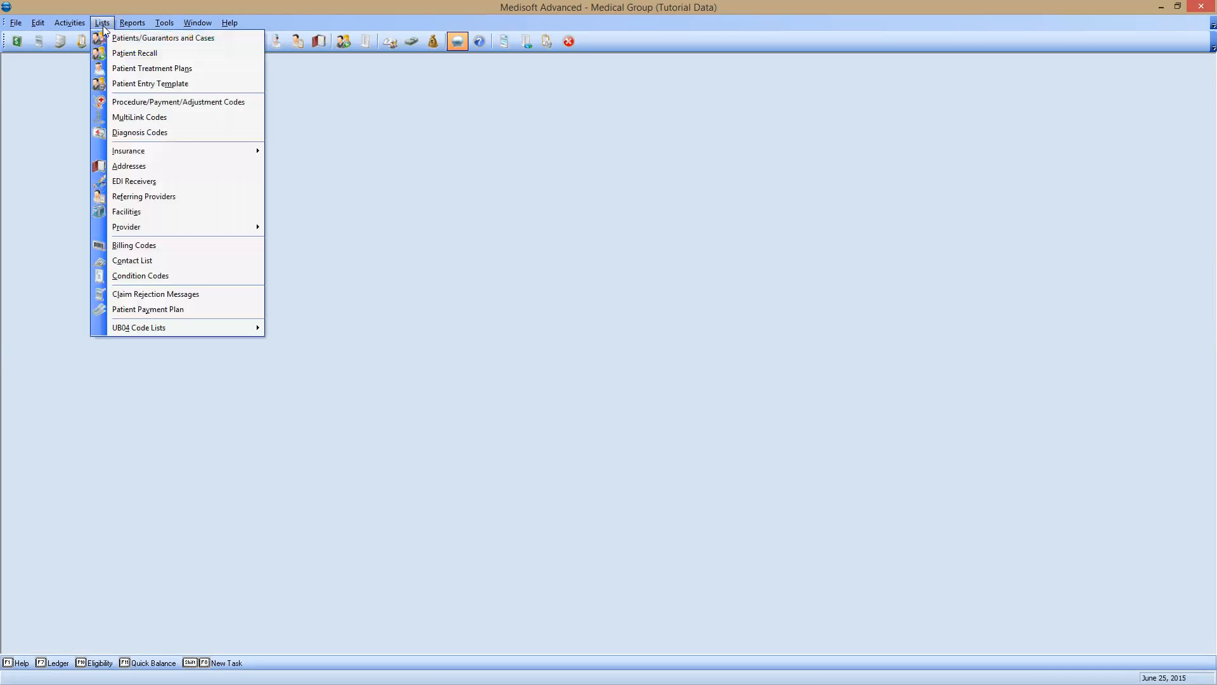
pyautogui.click(169, 131)
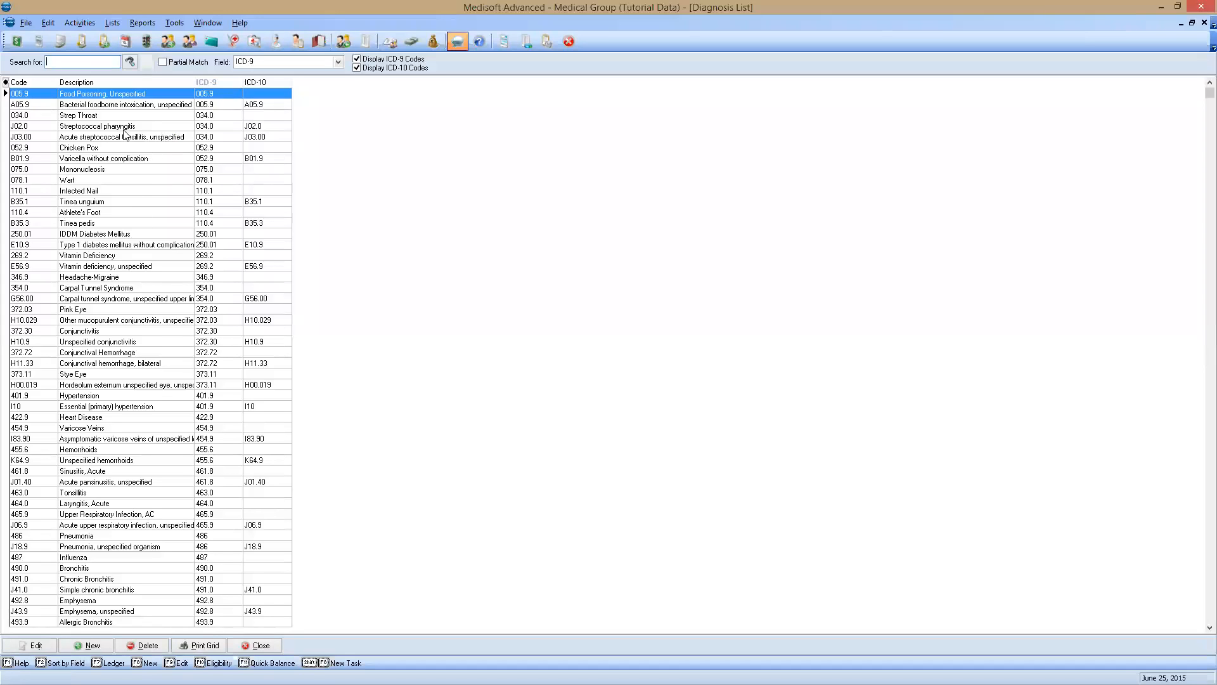
pyautogui.click(39, 80)
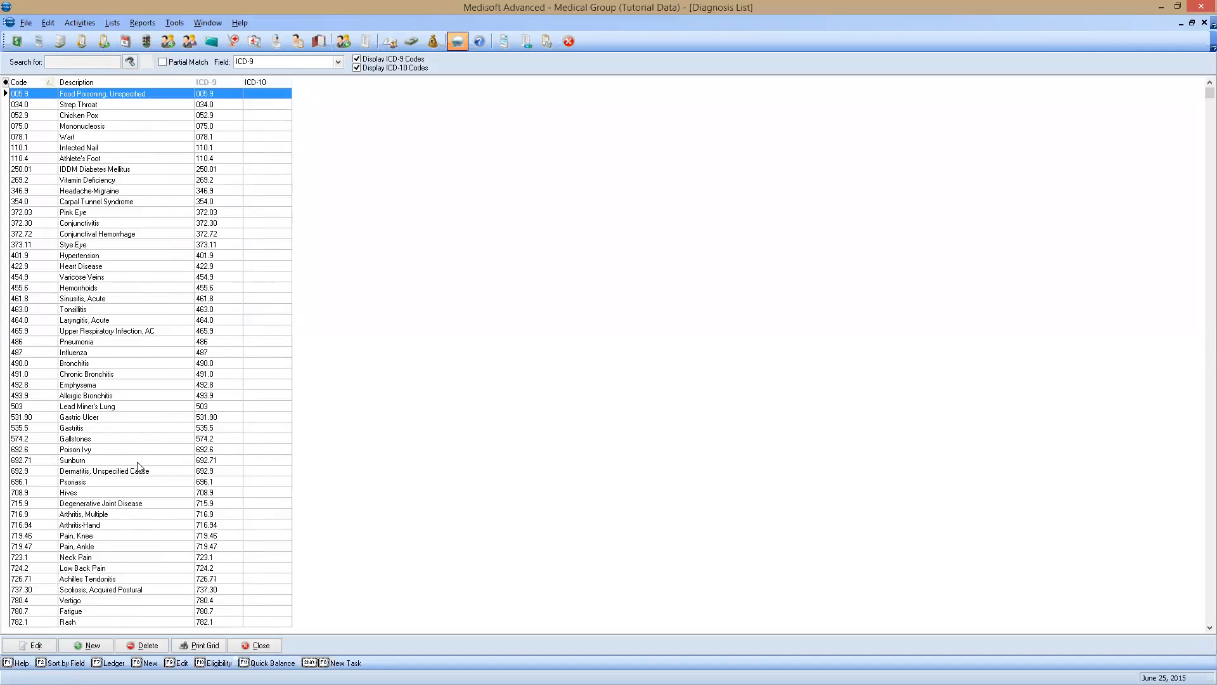
pyautogui.click(91, 645)
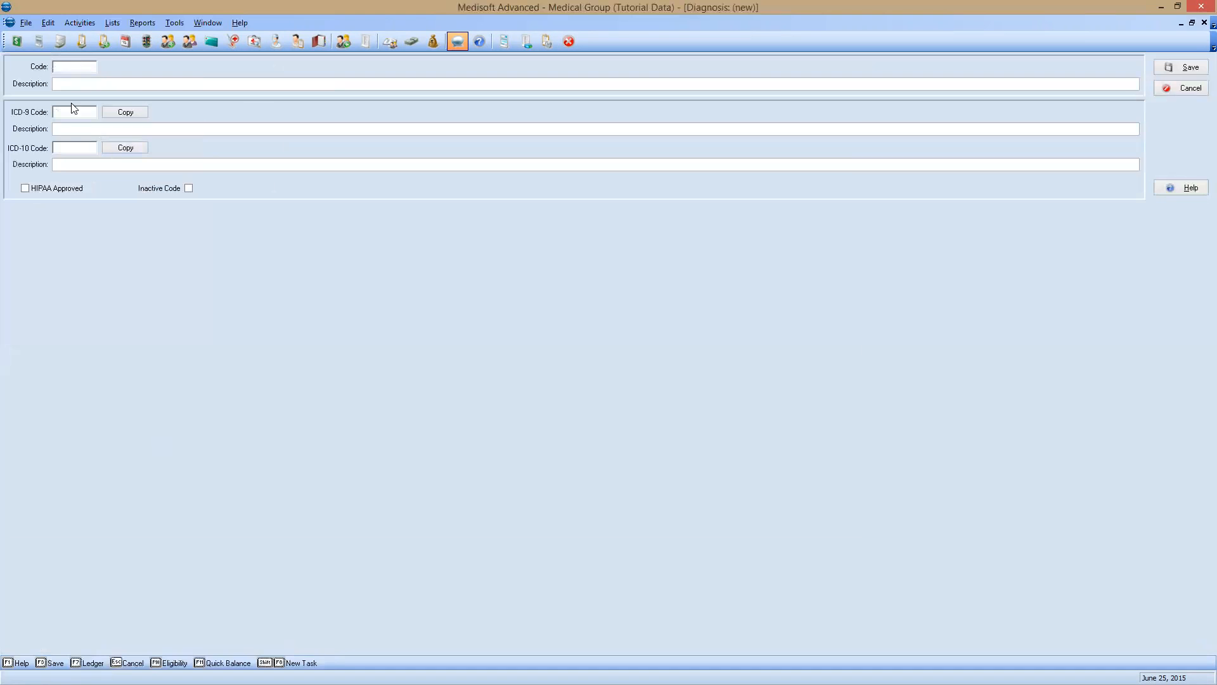
pyautogui.click(64, 148)
pyautogui.click(63, 163)
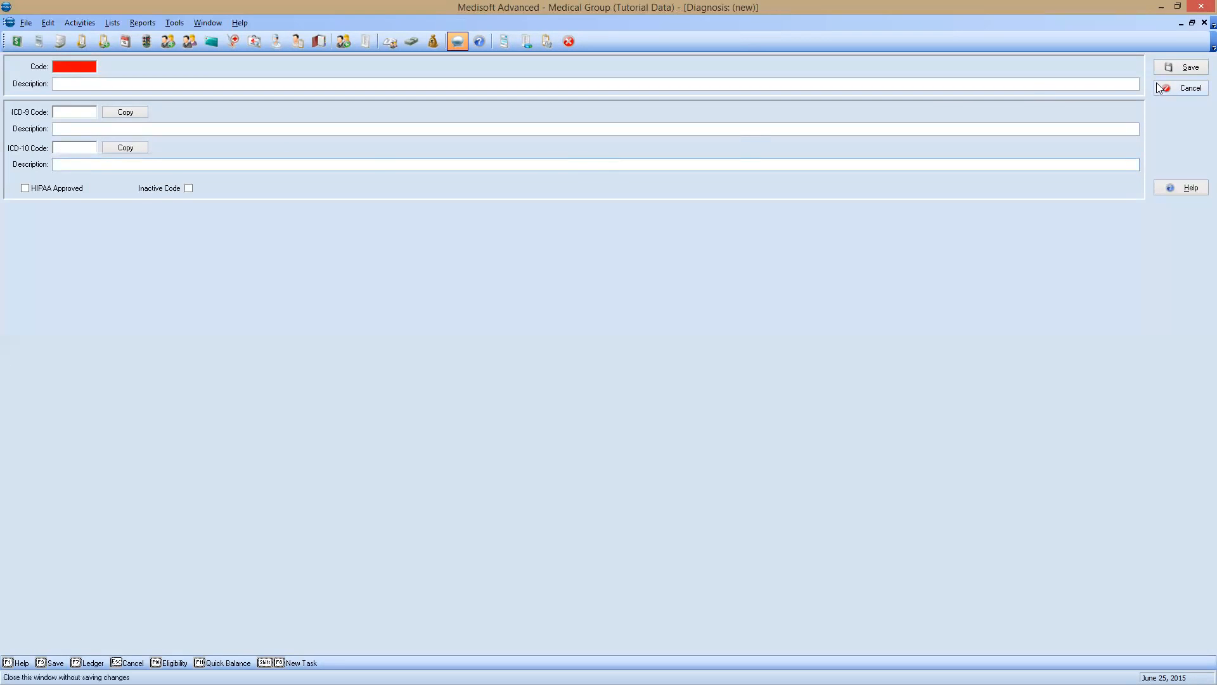
pyautogui.click(1180, 88)
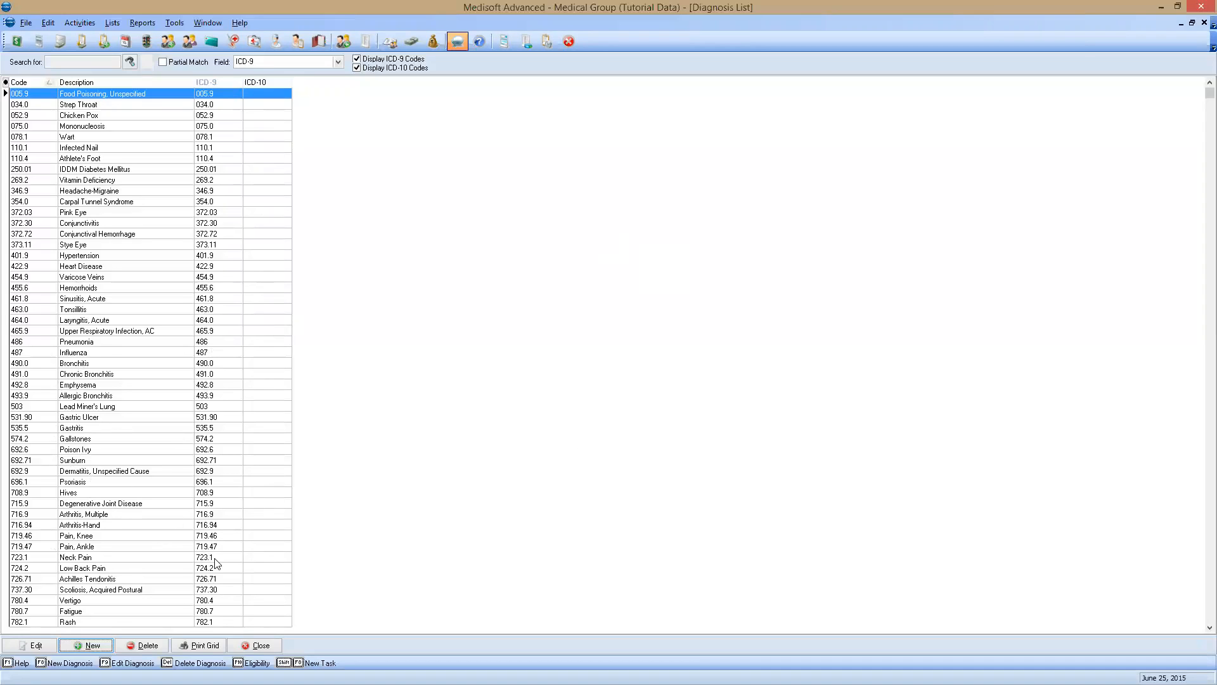
pyautogui.click(254, 645)
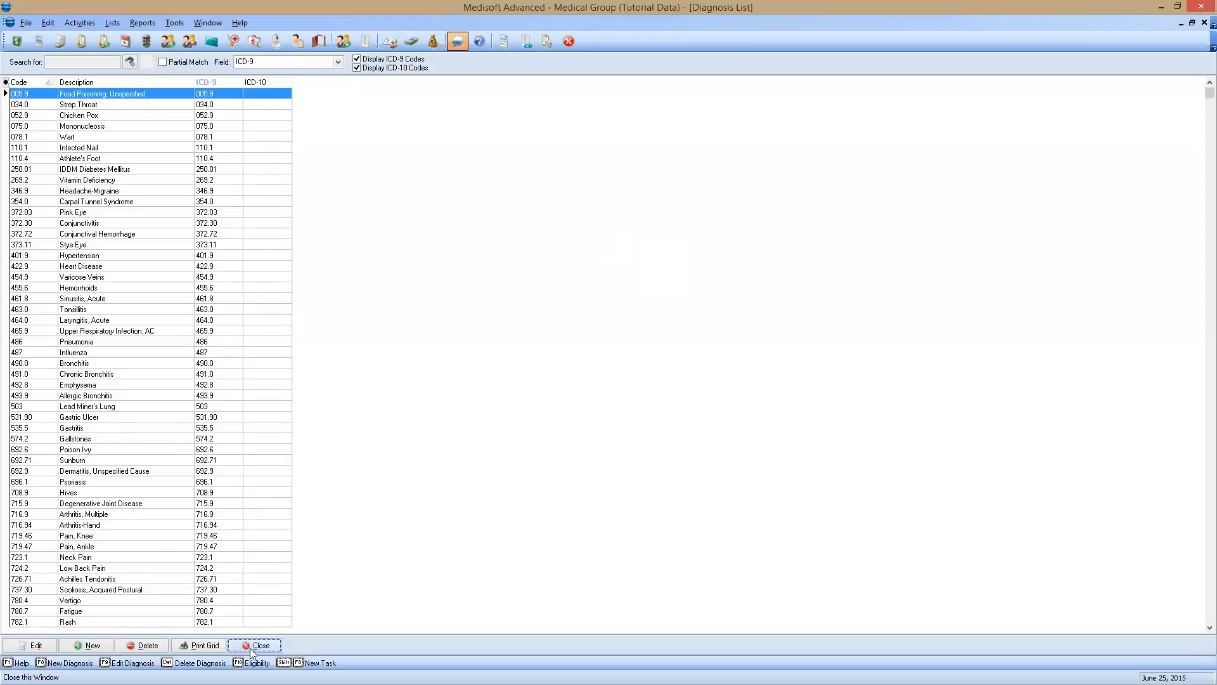
# - Create ICD-10 codes from all the 1:1 mappings of existing ICD-9 codes 839.00 and 839.01 using the ICD-10 mapping utility
pyautogui.click(166, 25)
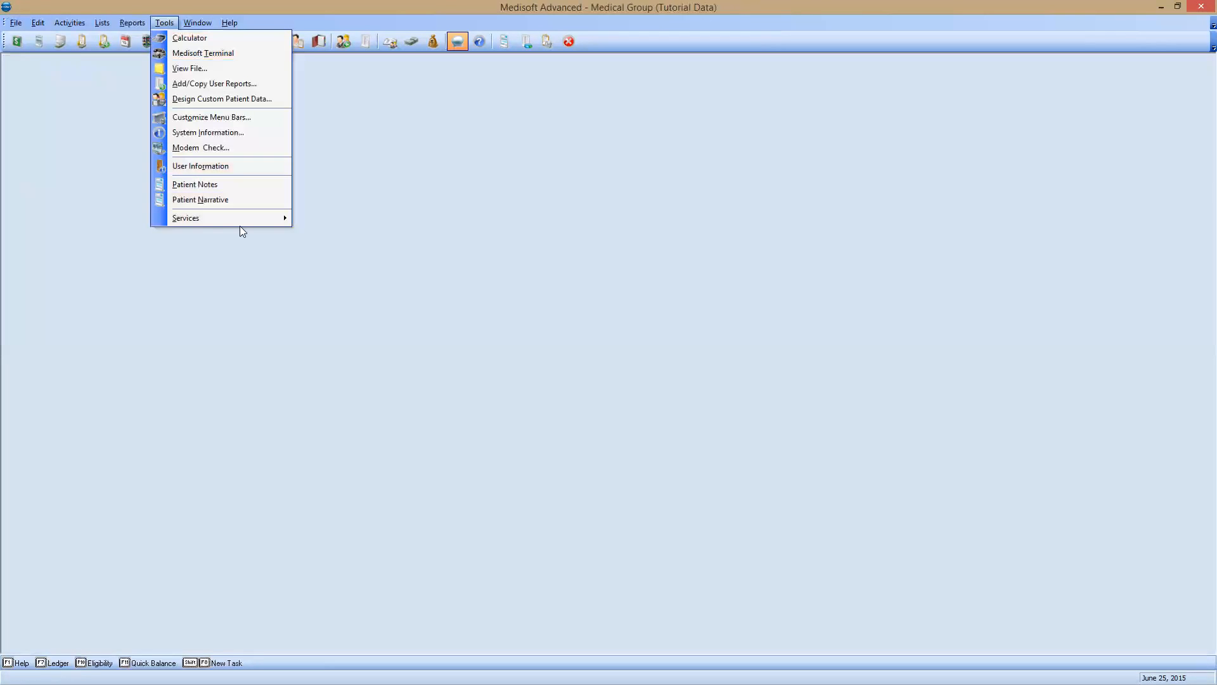
pyautogui.moveTo(237, 222)
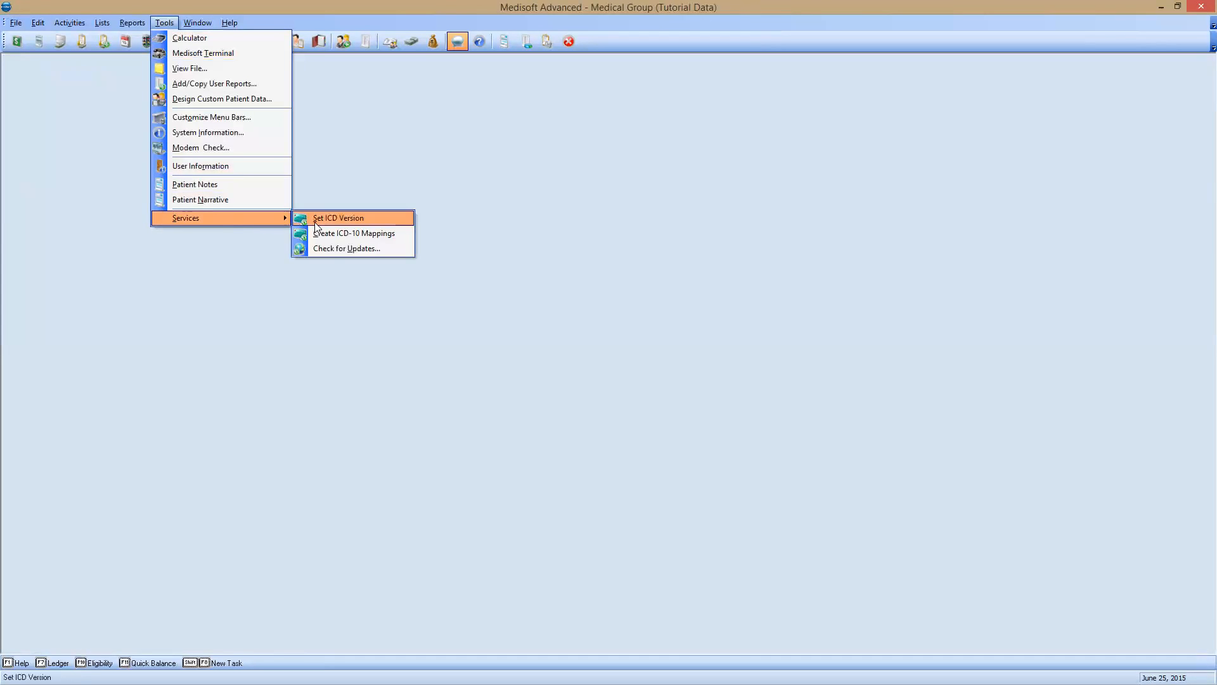
pyautogui.click(409, 233)
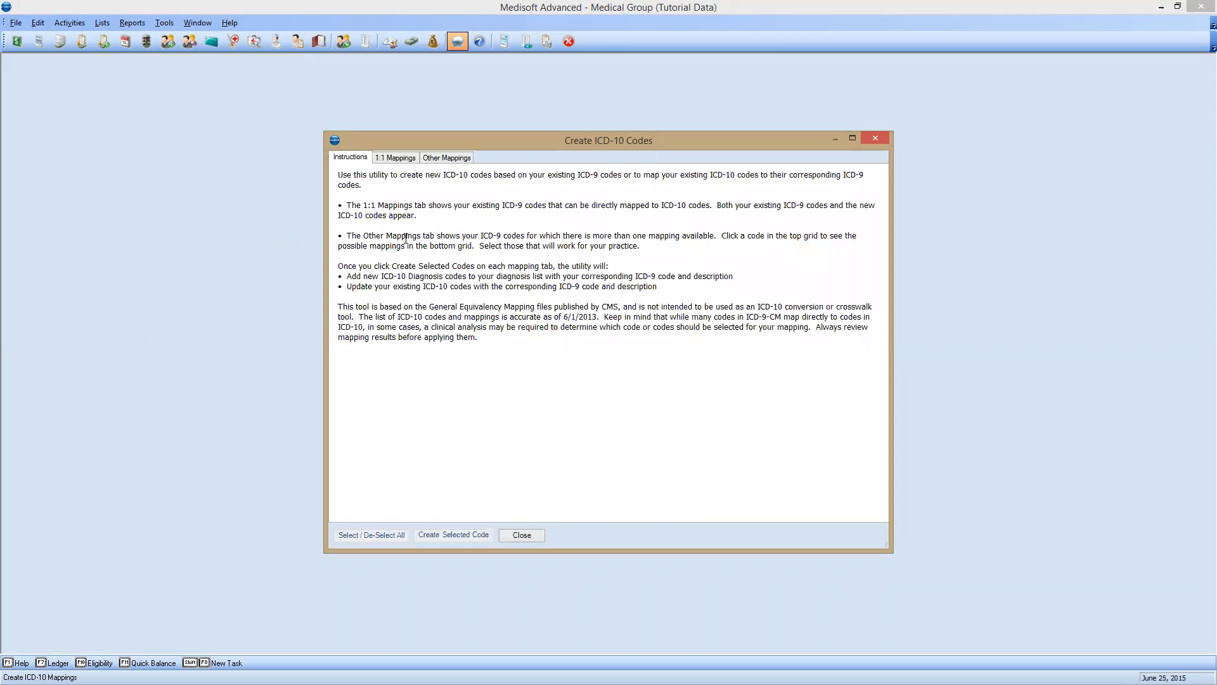
pyautogui.click(400, 165)
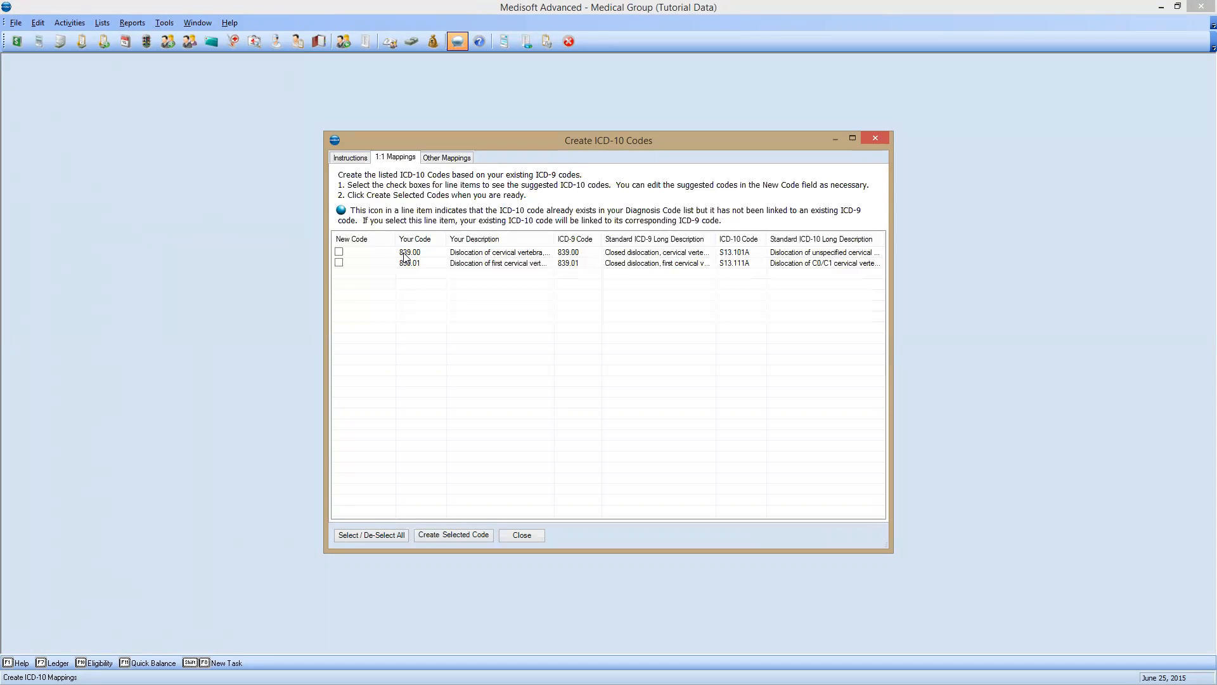
pyautogui.click(339, 253)
pyautogui.click(361, 535)
pyautogui.click(364, 533)
pyautogui.click(439, 535)
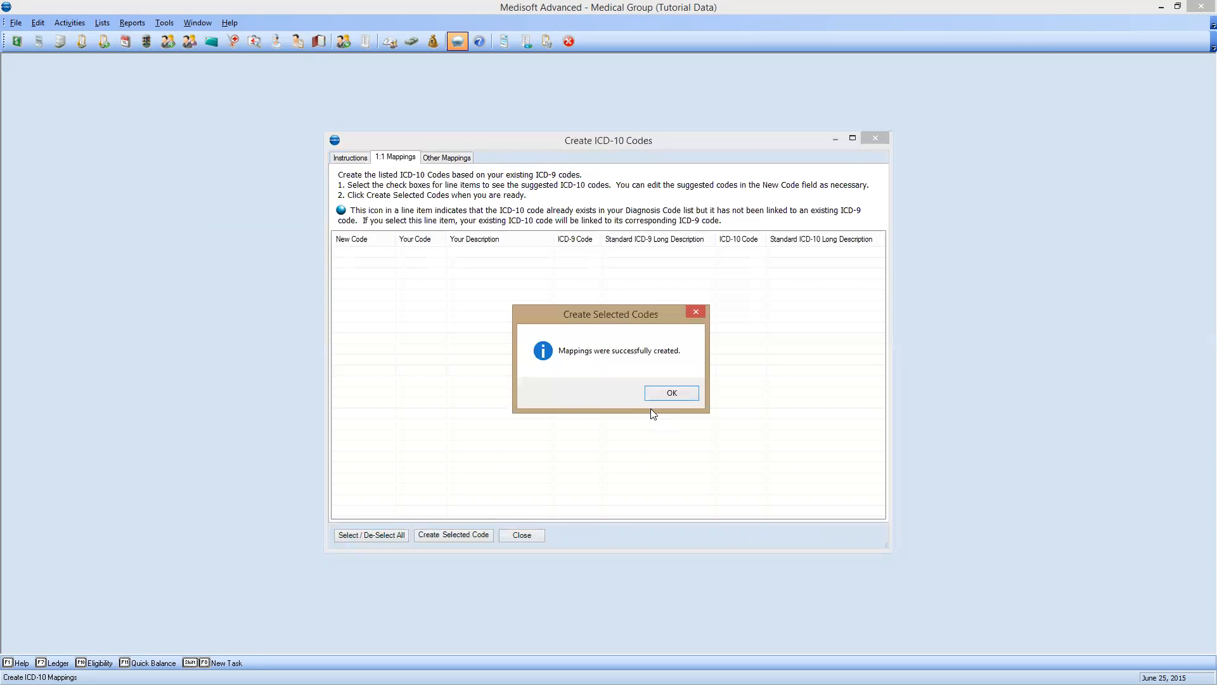
pyautogui.click(660, 394)
# - Create ICD-10 codes S13.4XXA and S13.8XXA from the multiple mappings of ICD-9 code 847.0, and close the mapping utility
pyautogui.click(462, 164)
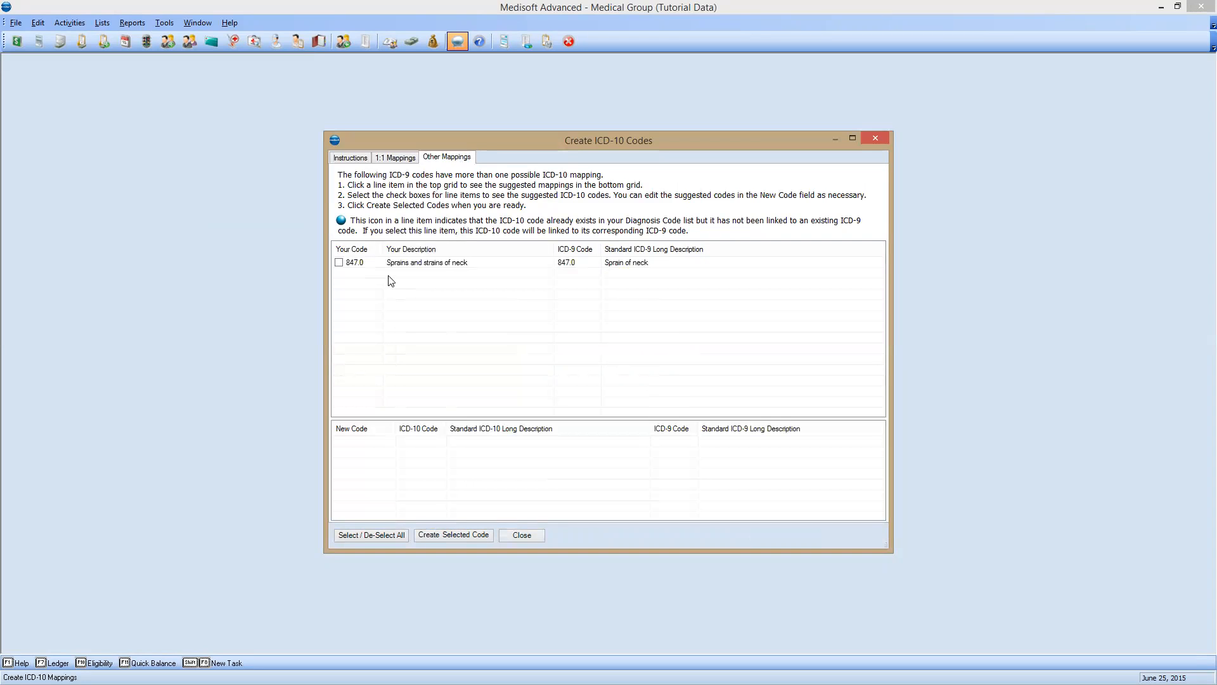
pyautogui.click(339, 263)
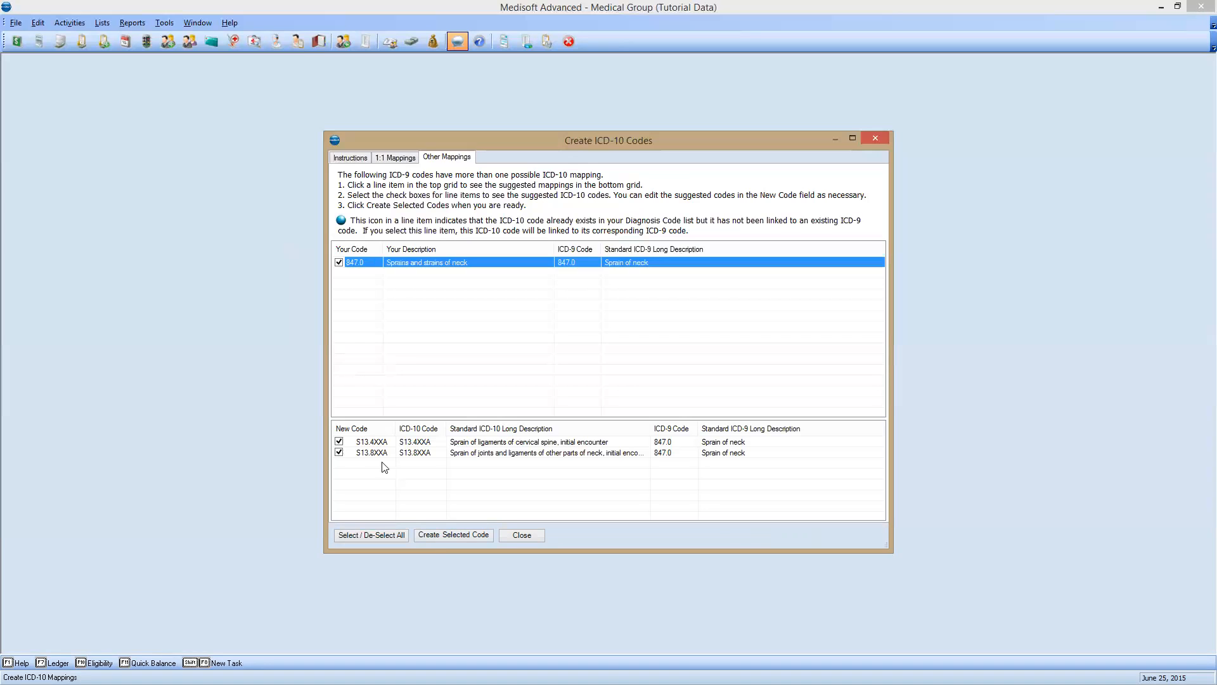
pyautogui.click(446, 536)
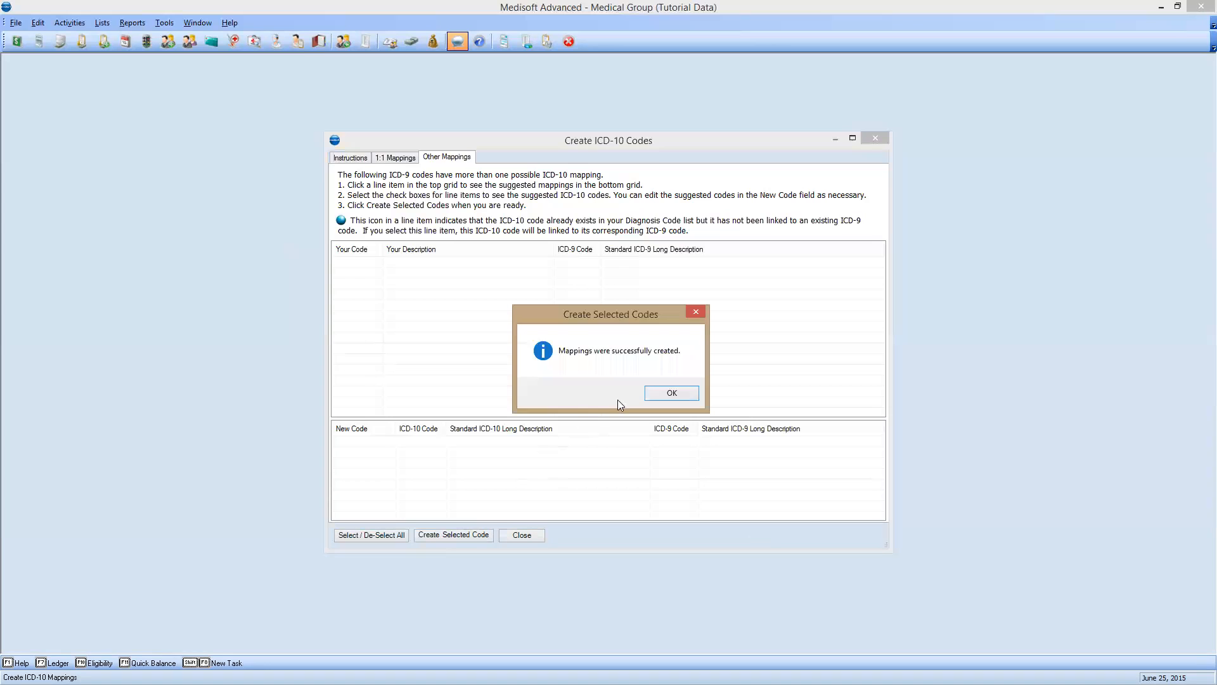
pyautogui.click(667, 394)
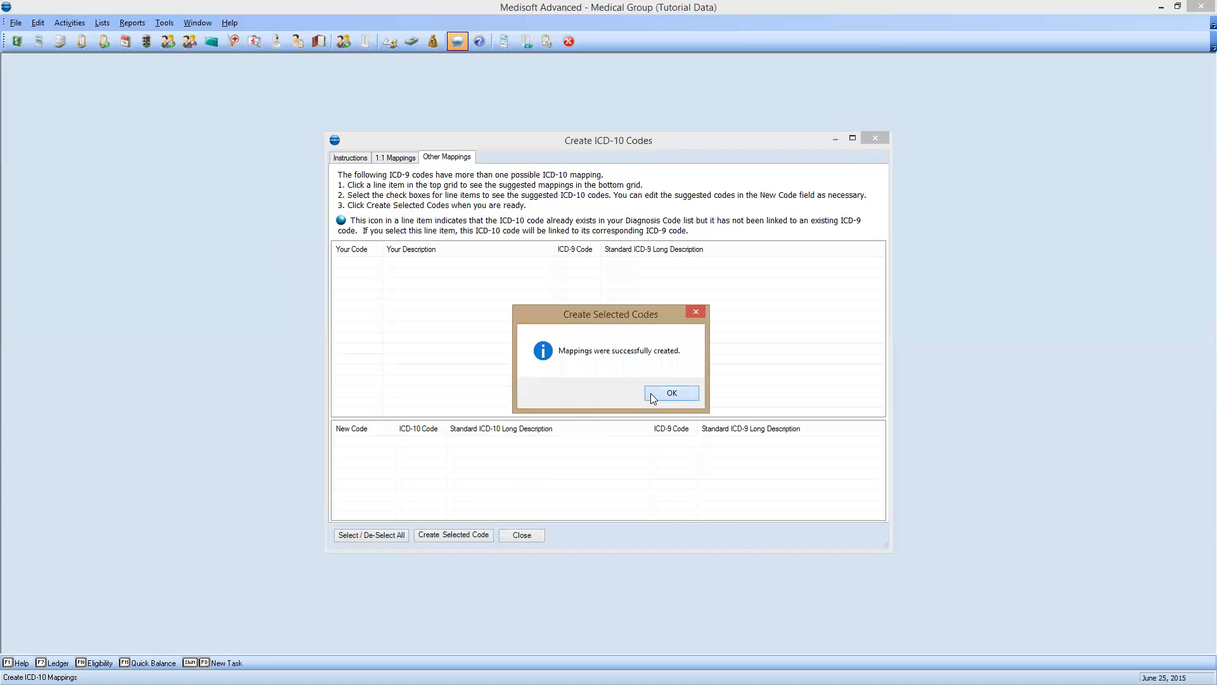
pyautogui.click(522, 536)
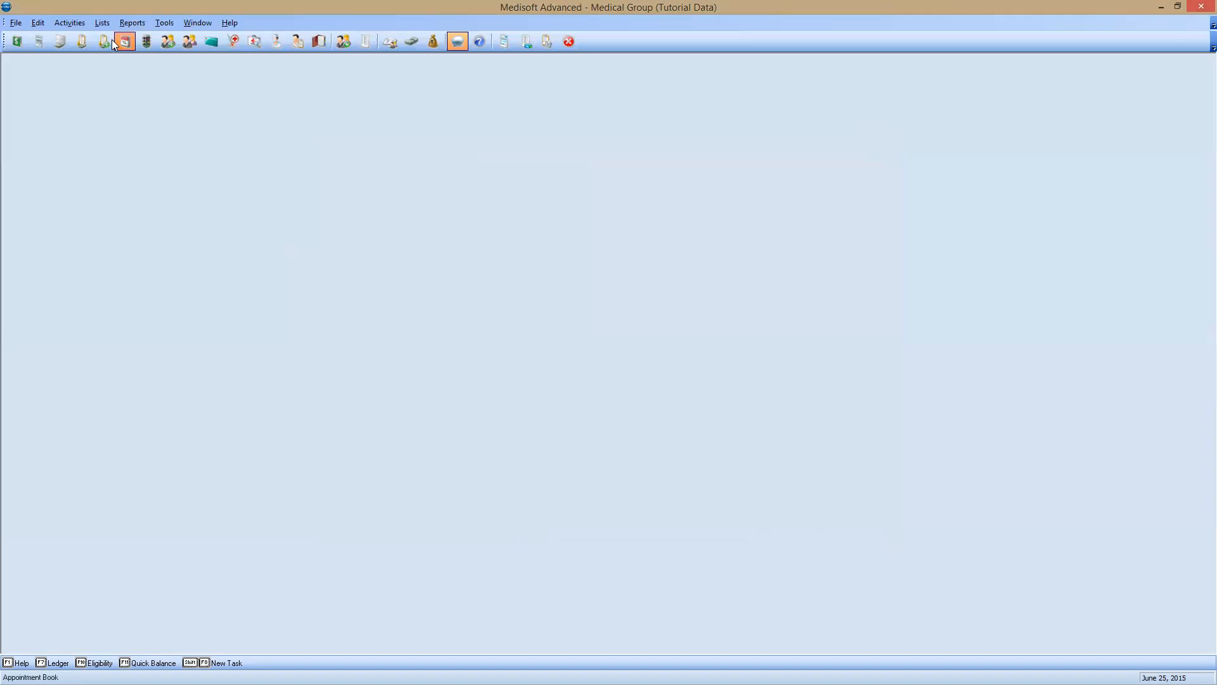
# - Reopen the diagnosis code list and order its entries by code
pyautogui.click(101, 24)
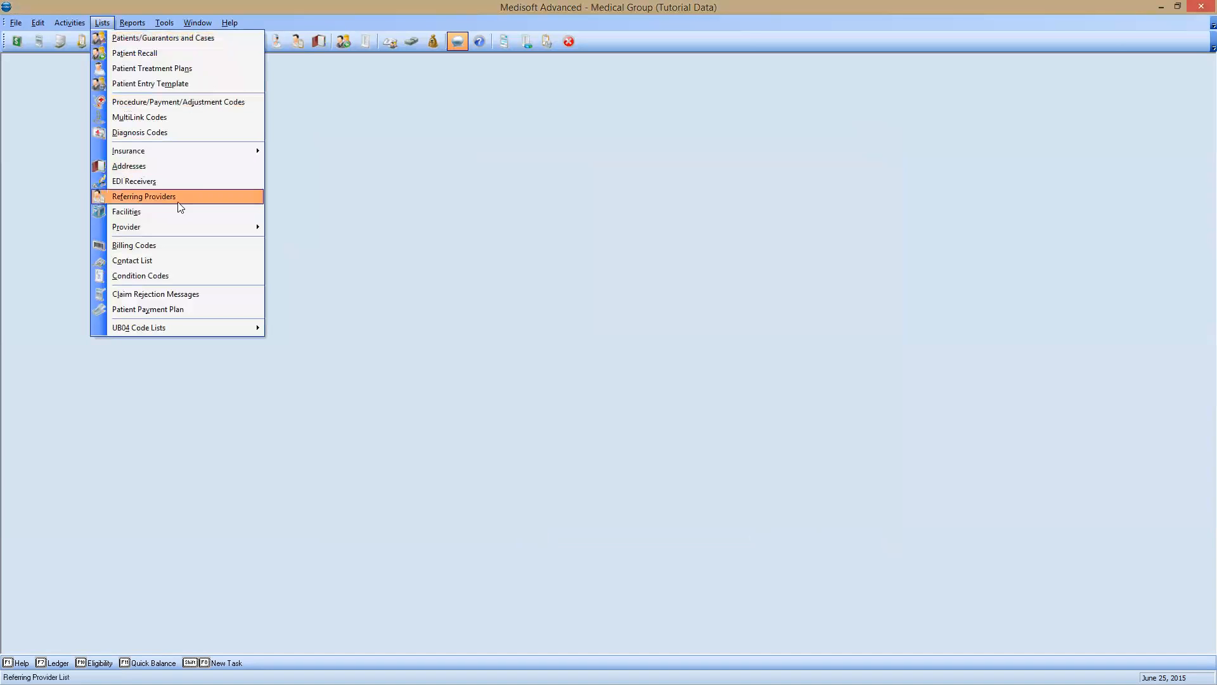
pyautogui.click(155, 132)
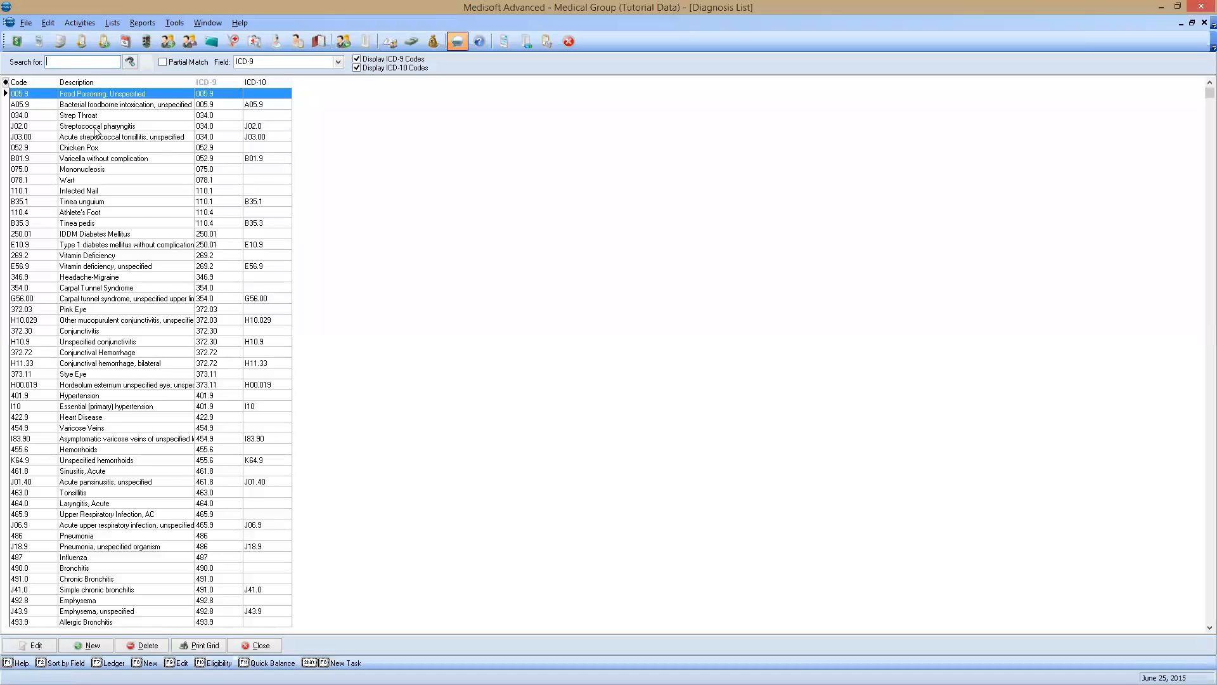
pyautogui.click(34, 85)
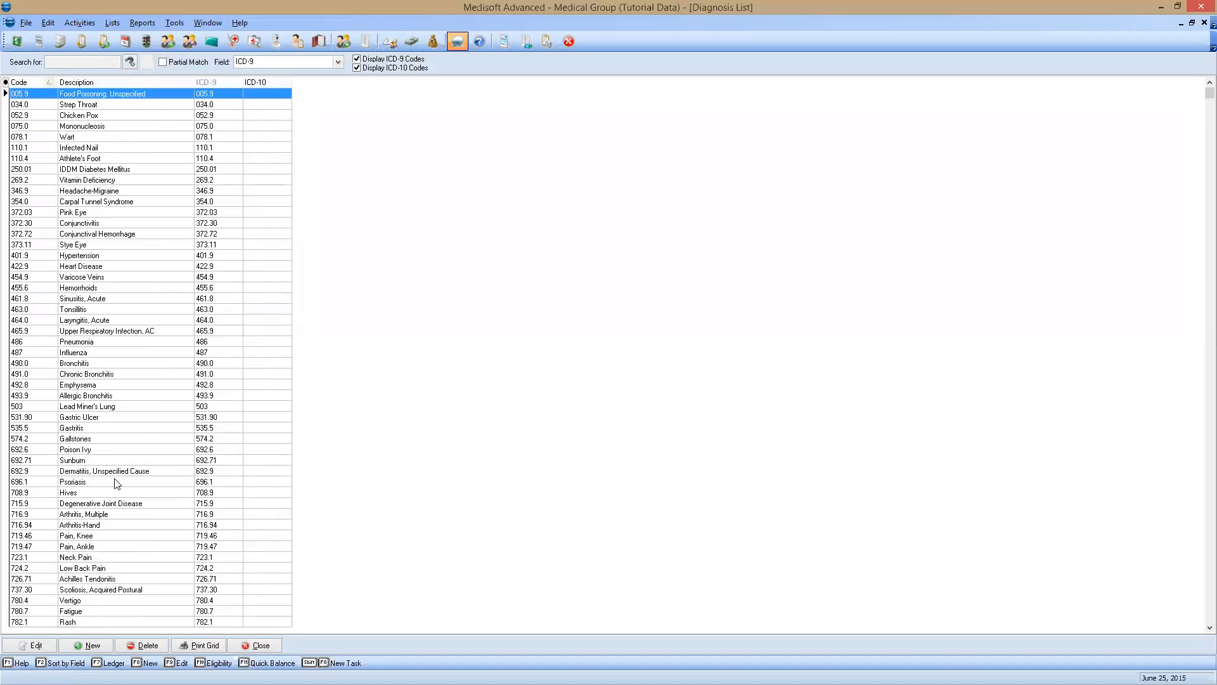
# - Examine the diagnosis list from the ICD-9 entries through the mapped ICD-10 codes up to the new S13 entries
pyautogui.press('Down')
pyautogui.press('Down')
pyautogui.press('Down')
pyautogui.press('Down')
pyautogui.press('Down')
pyautogui.press('Down')
pyautogui.press('Down')
pyautogui.press('Down')
pyautogui.press('Down')
pyautogui.press('Down')
pyautogui.press('Down')
pyautogui.press('Down')
pyautogui.press('Down')
pyautogui.press('Down')
pyautogui.press('Down')
pyautogui.press('Down')
pyautogui.press('Down')
pyautogui.press('Down')
pyautogui.press('Down')
pyautogui.press('Down')
pyautogui.press('Down')
pyautogui.press('Down')
pyautogui.press('Down')
pyautogui.press('Down')
pyautogui.press('Down')
pyautogui.press('Down')
pyautogui.press('Down')
pyautogui.press('Down')
pyautogui.press('Down')
pyautogui.press('Down')
pyautogui.press('Down')
pyautogui.press('Down')
pyautogui.press('Down')
pyautogui.press('Down')
pyautogui.press('Down')
pyautogui.press('Down')
pyautogui.press('Down')
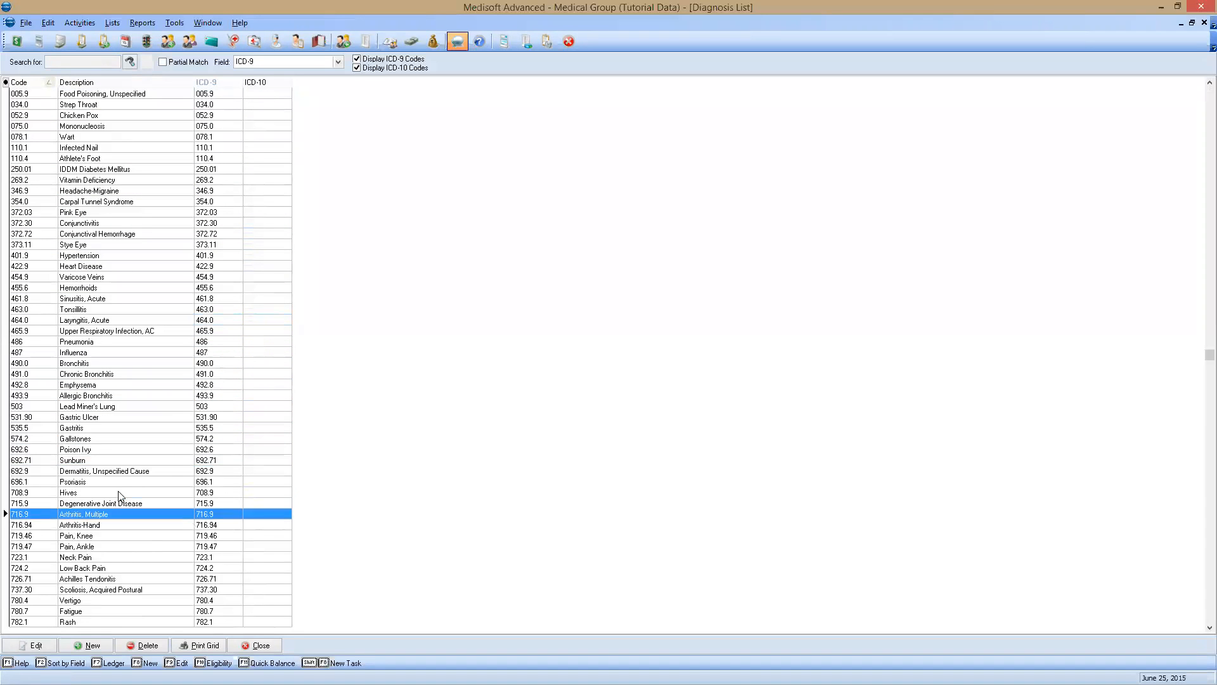
pyautogui.press('Down')
pyautogui.press('Down')
pyautogui.press('Down')
pyautogui.press('Down')
pyautogui.press('Down')
pyautogui.press('Down')
pyautogui.press('Down')
pyautogui.press('Down')
pyautogui.press('Down')
pyautogui.press('Down')
pyautogui.press('Down')
pyautogui.press('Down')
pyautogui.press('Down')
pyautogui.press('Down')
pyautogui.press('Down')
pyautogui.press('Down')
pyautogui.press('Down')
pyautogui.press('Down')
pyautogui.press('Down')
pyautogui.press('Down')
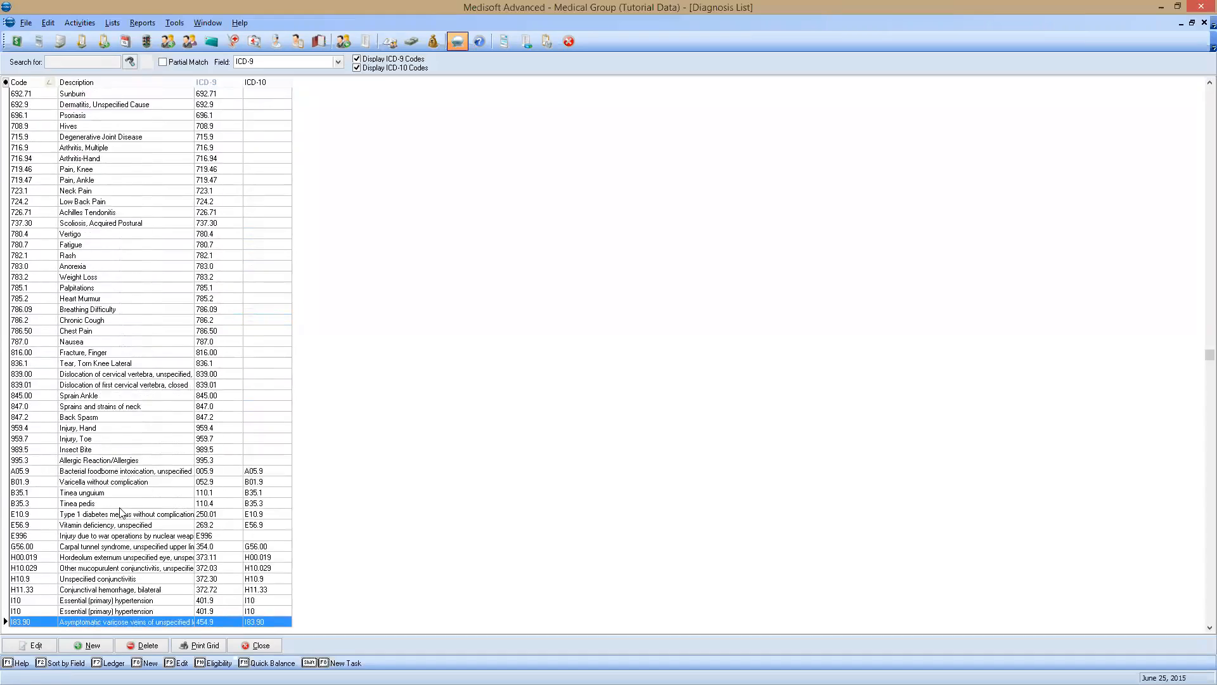
pyautogui.press('Down')
pyautogui.press('Down')
pyautogui.press('Down')
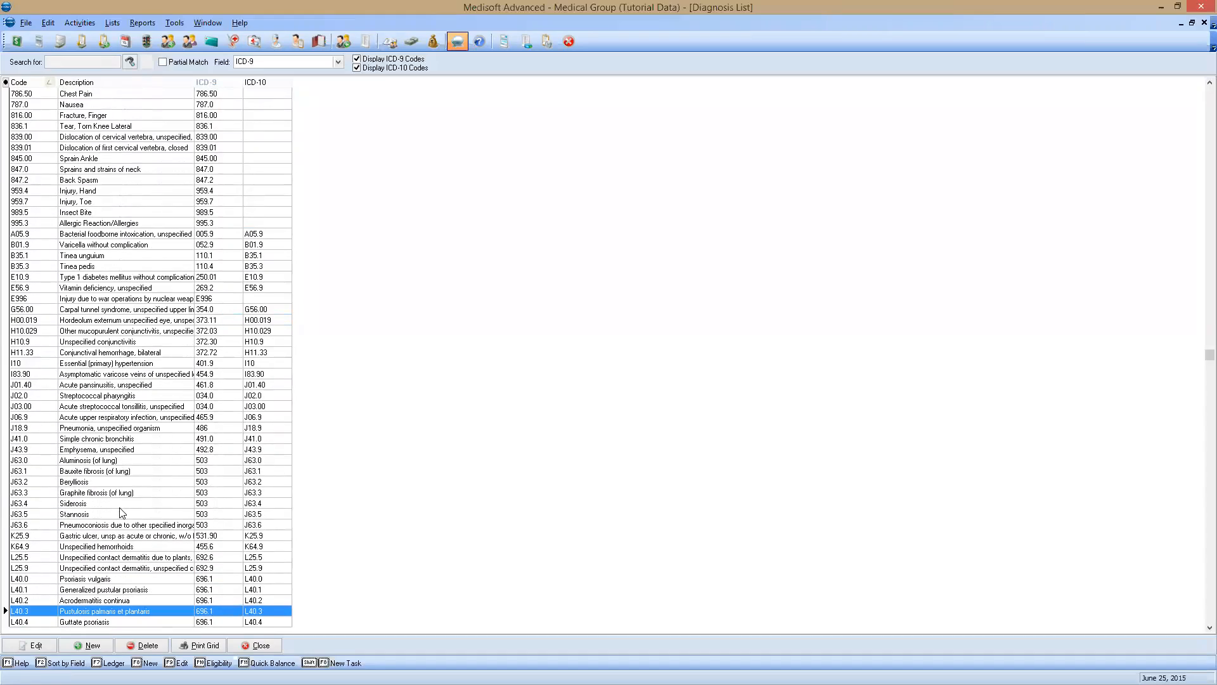
pyautogui.press('Down')
pyautogui.press('Down')
pyautogui.press('Down')
pyautogui.press('Down')
pyautogui.press('Down')
pyautogui.press('Down')
pyautogui.press('Down')
pyautogui.press('Down')
pyautogui.press('Down')
pyautogui.press('Down')
pyautogui.press('Down')
pyautogui.press('Down')
pyautogui.press('Down')
pyautogui.press('Down')
pyautogui.press('Down')
pyautogui.press('Down')
pyautogui.press('Down')
pyautogui.press('Down')
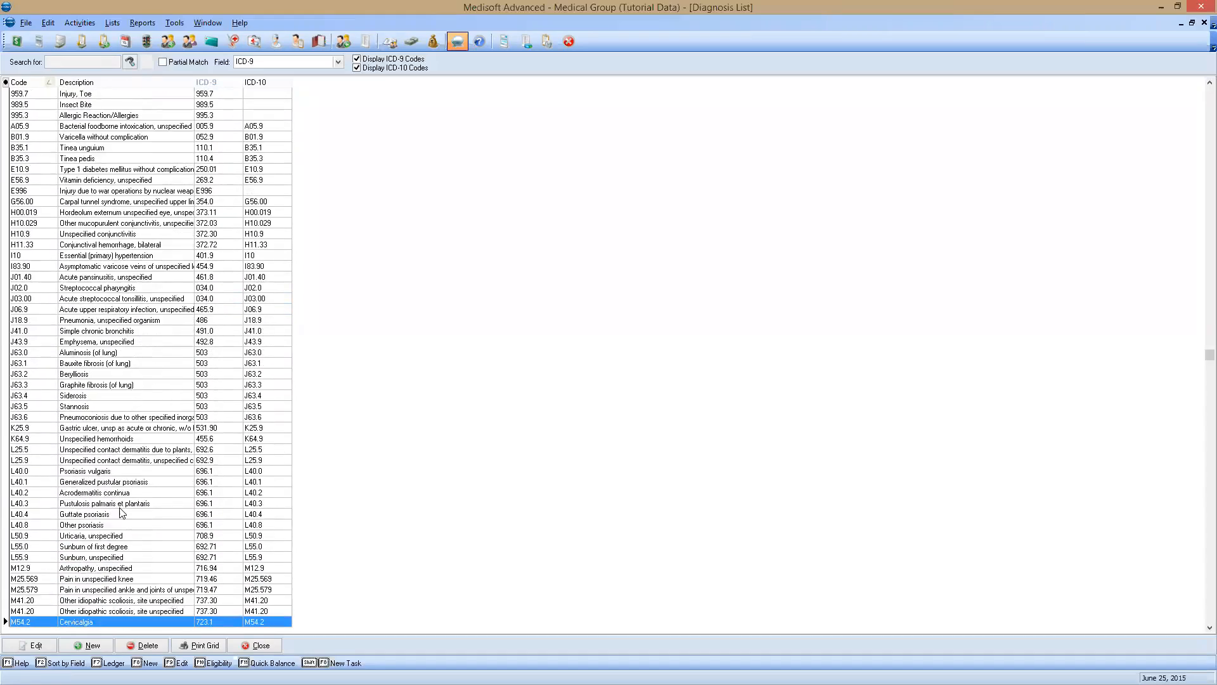
pyautogui.press('Down')
pyautogui.press('Down')
pyautogui.press('Down')
pyautogui.press('Down')
pyautogui.press('Down')
pyautogui.press('Down')
pyautogui.press('Down')
pyautogui.press('Down')
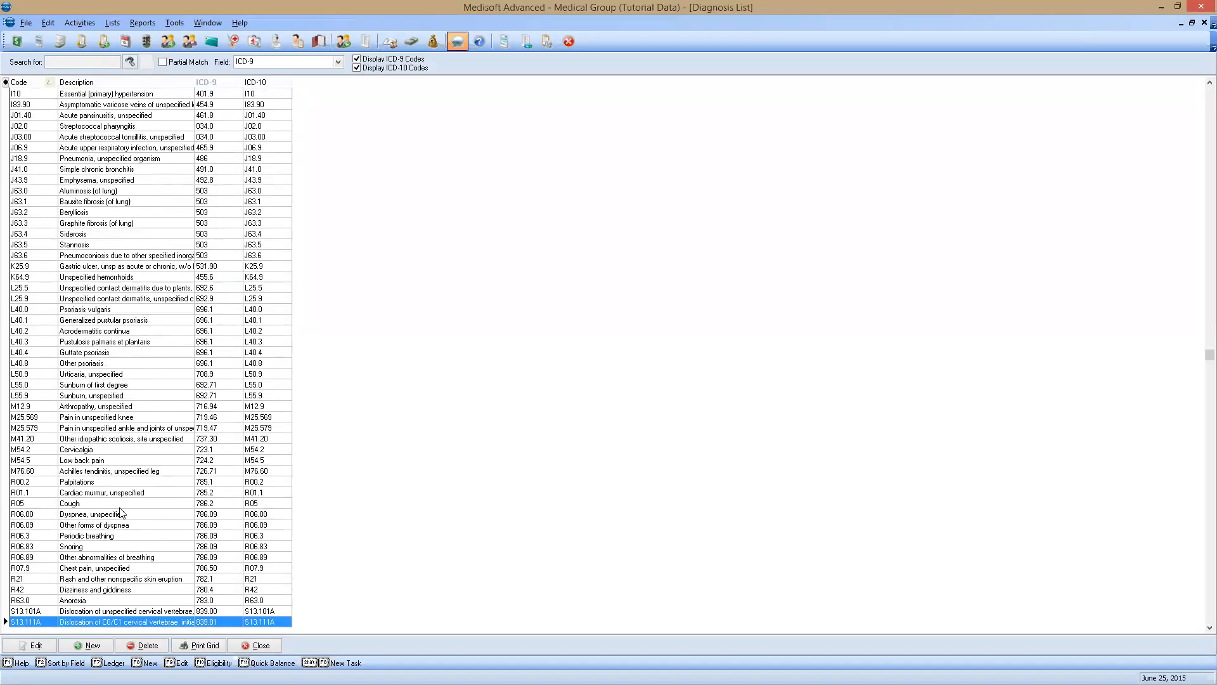
pyautogui.press('Up')
pyautogui.press('Up')
pyautogui.press('Up')
pyautogui.press('Up')
pyautogui.press('Up')
pyautogui.press('Up')
pyautogui.press('Up')
pyautogui.press('Up')
pyautogui.press('Up')
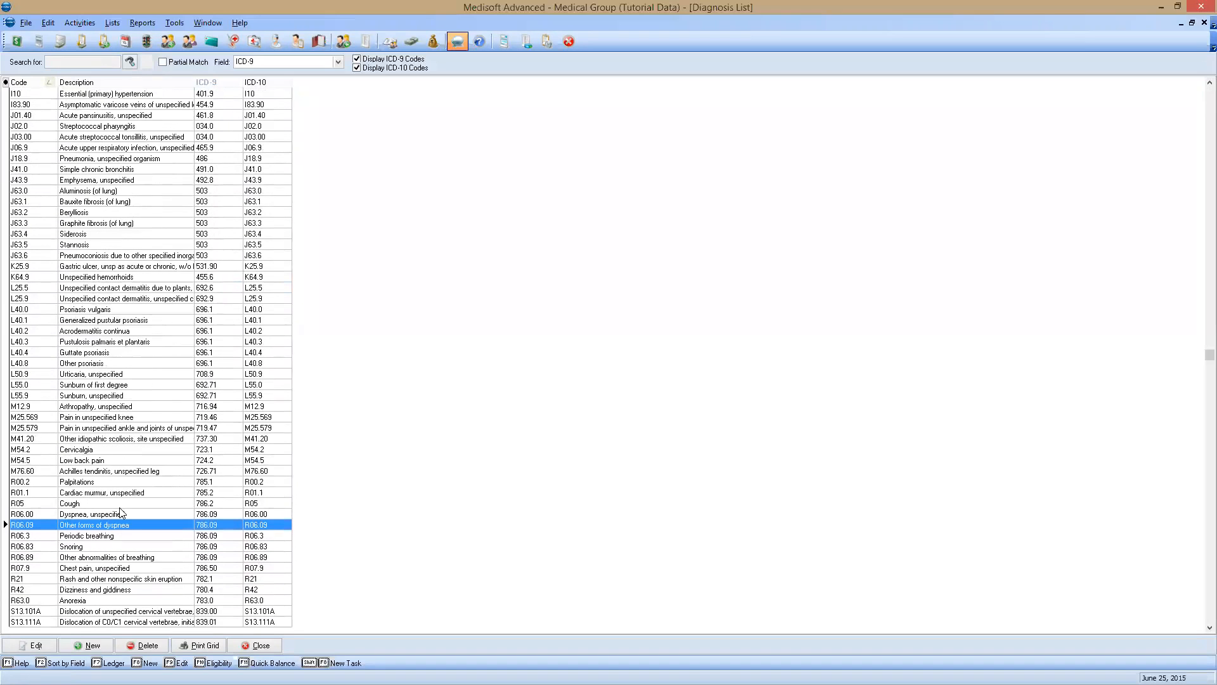
# - Hide the ICD-9 codes in the diagnosis list and look at the I10 and I83.90 entries
pyautogui.click(356, 59)
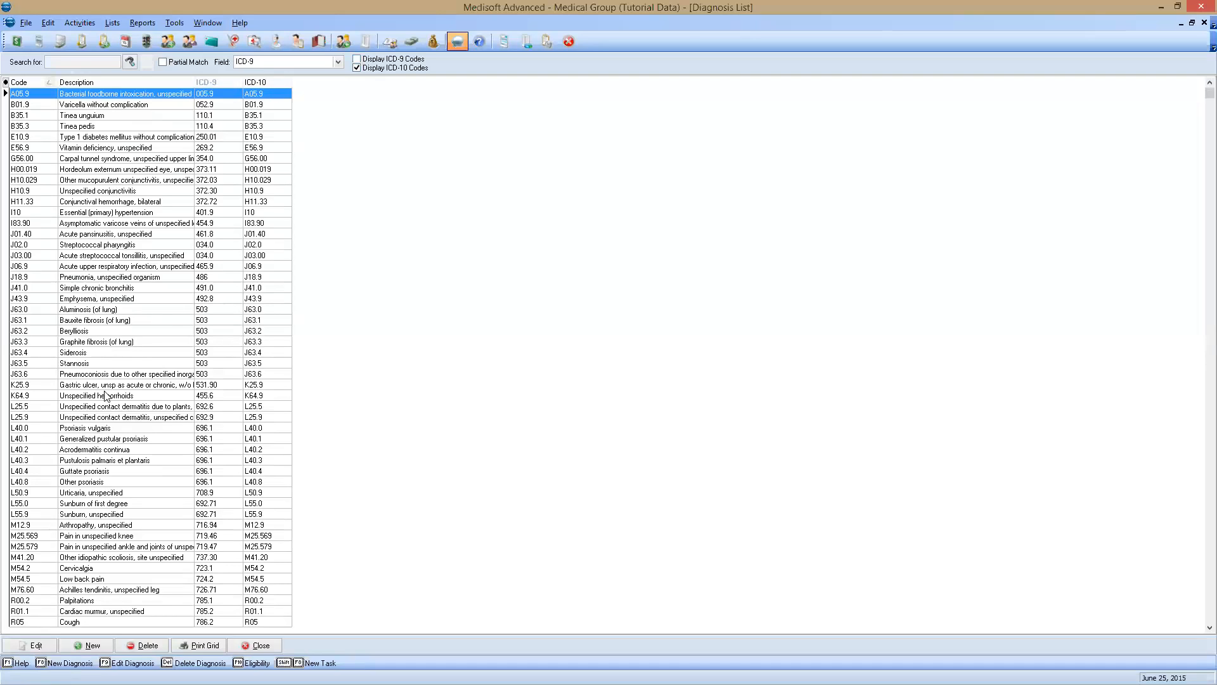
pyautogui.click(147, 212)
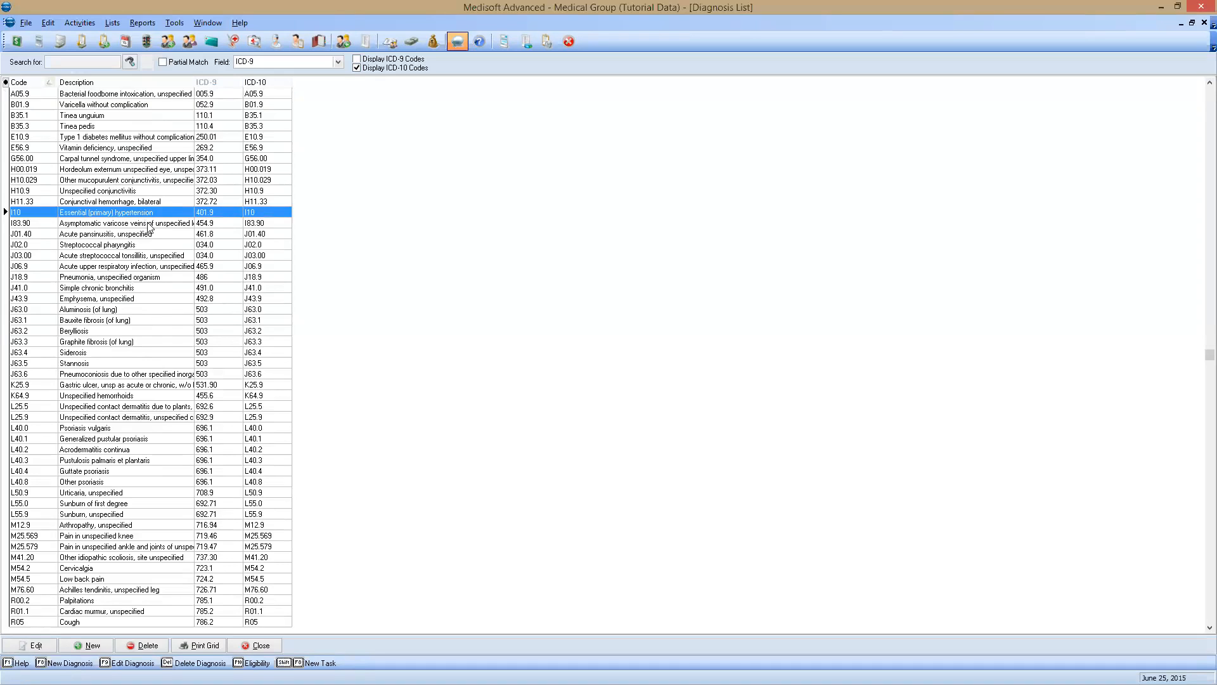
pyautogui.click(26, 224)
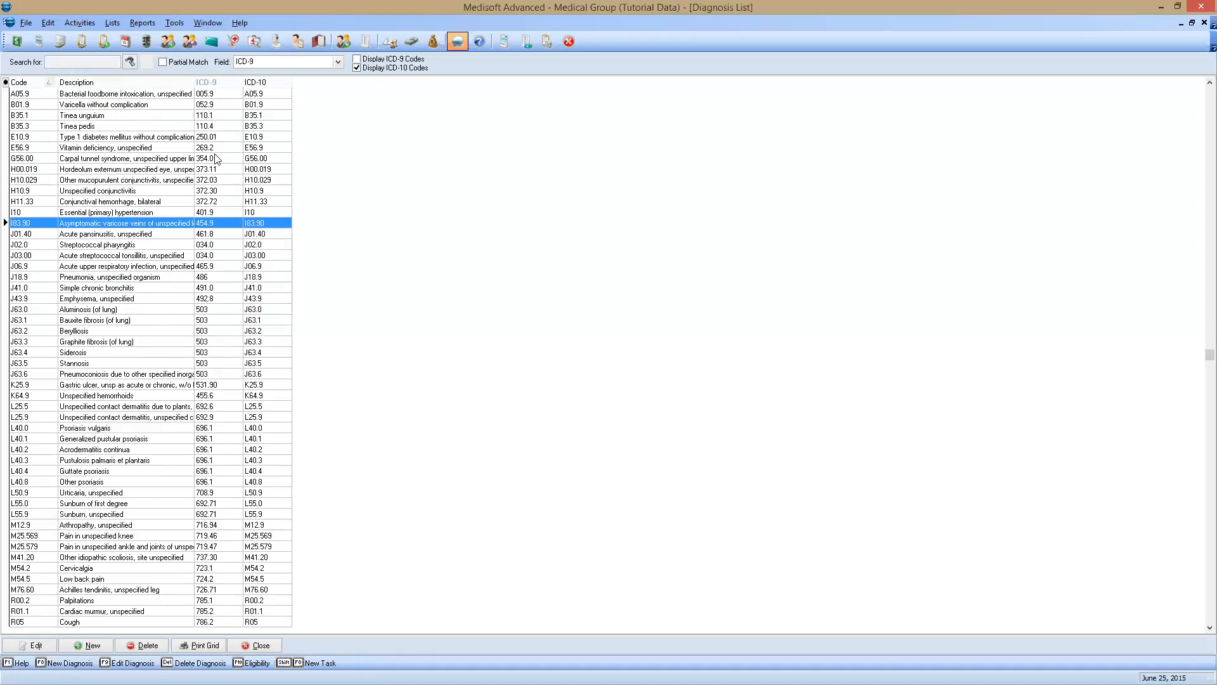
# - Display the ICD-9 codes again and search the diagnosis list for ICD-9 code 034.0
pyautogui.click(375, 60)
pyautogui.click(77, 63)
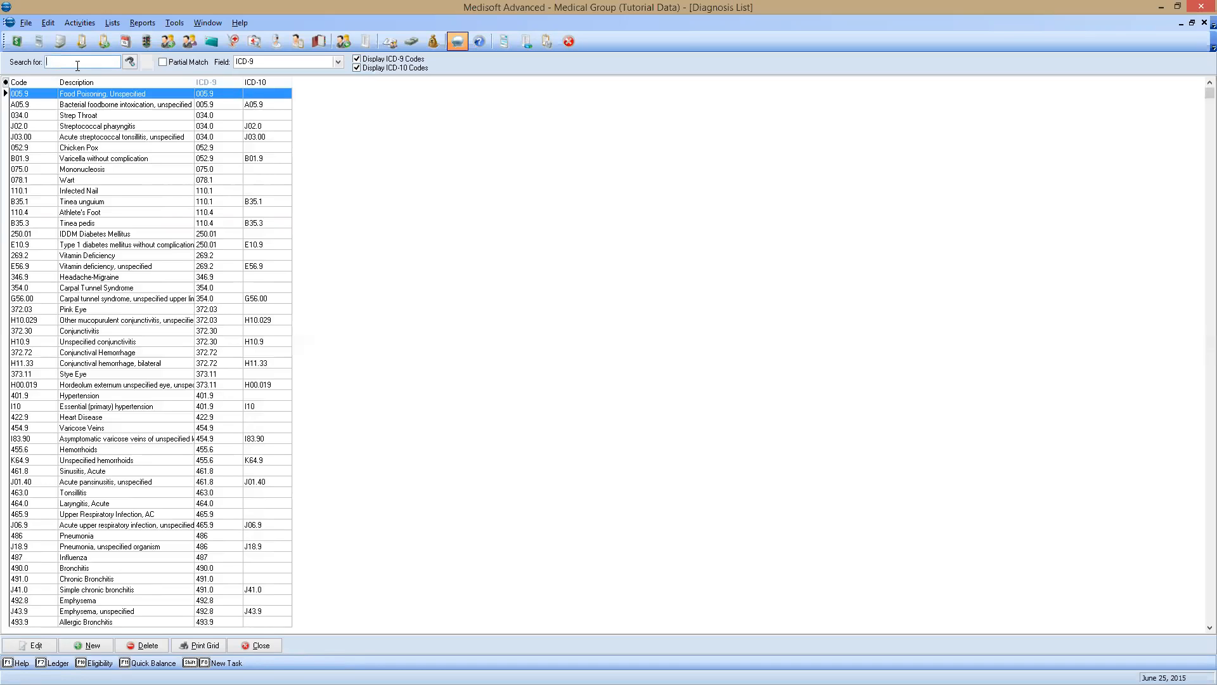
pyautogui.write('034')
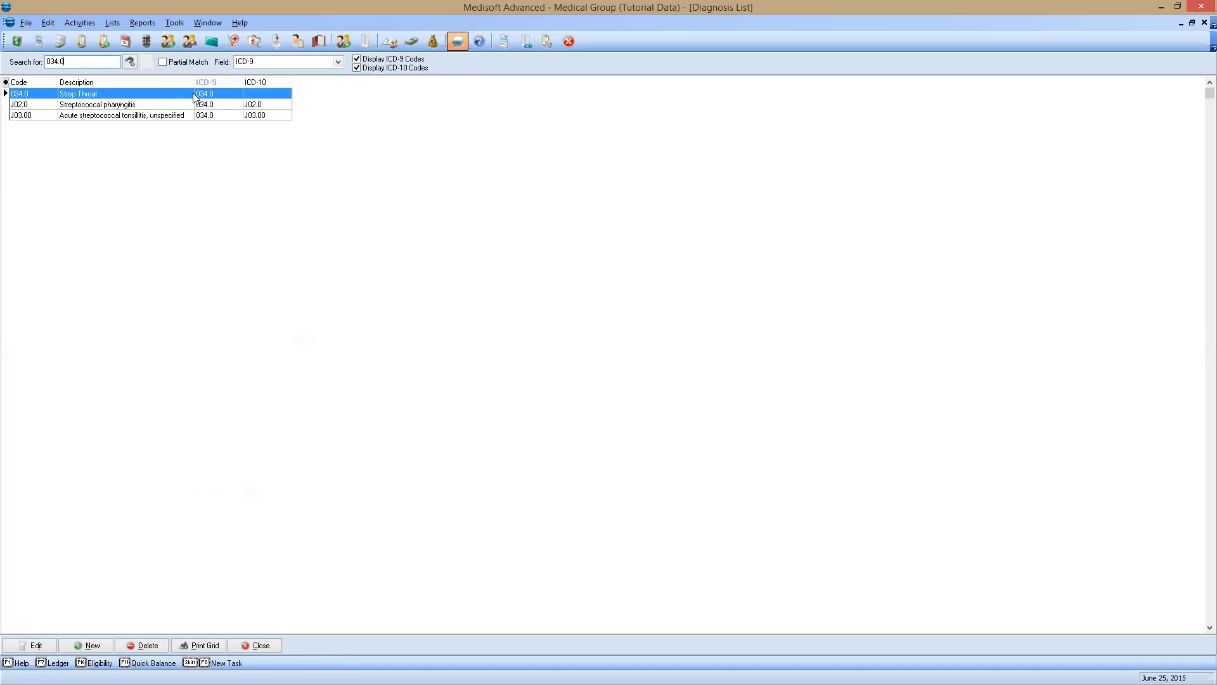
# - Compare the J02.0 and J03.00 entries mapped to ICD-9 code 034.0
pyautogui.click(86, 106)
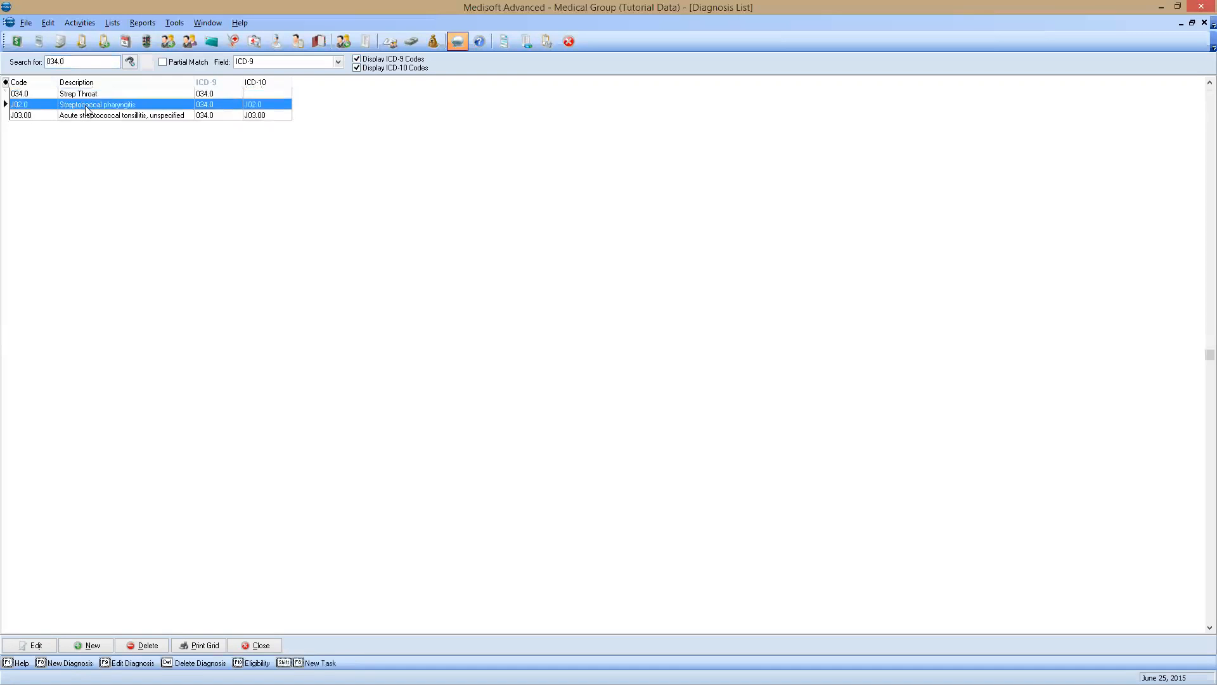
pyautogui.click(87, 116)
pyautogui.click(31, 104)
pyautogui.click(34, 114)
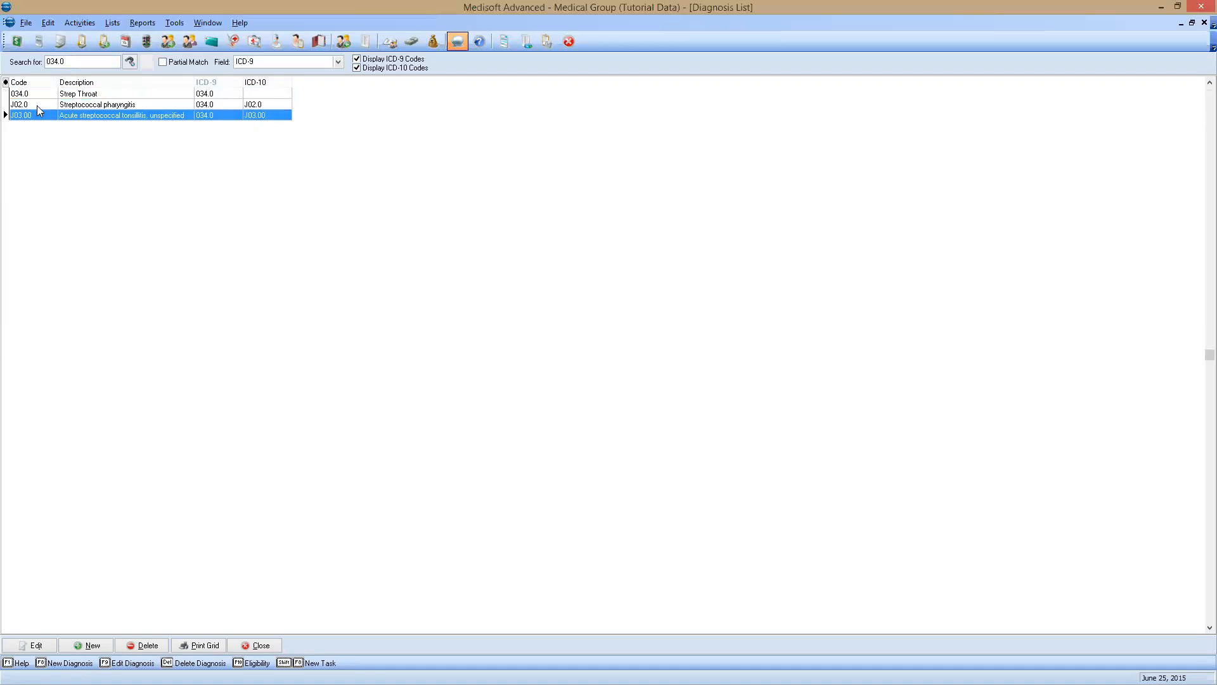
pyautogui.click(37, 102)
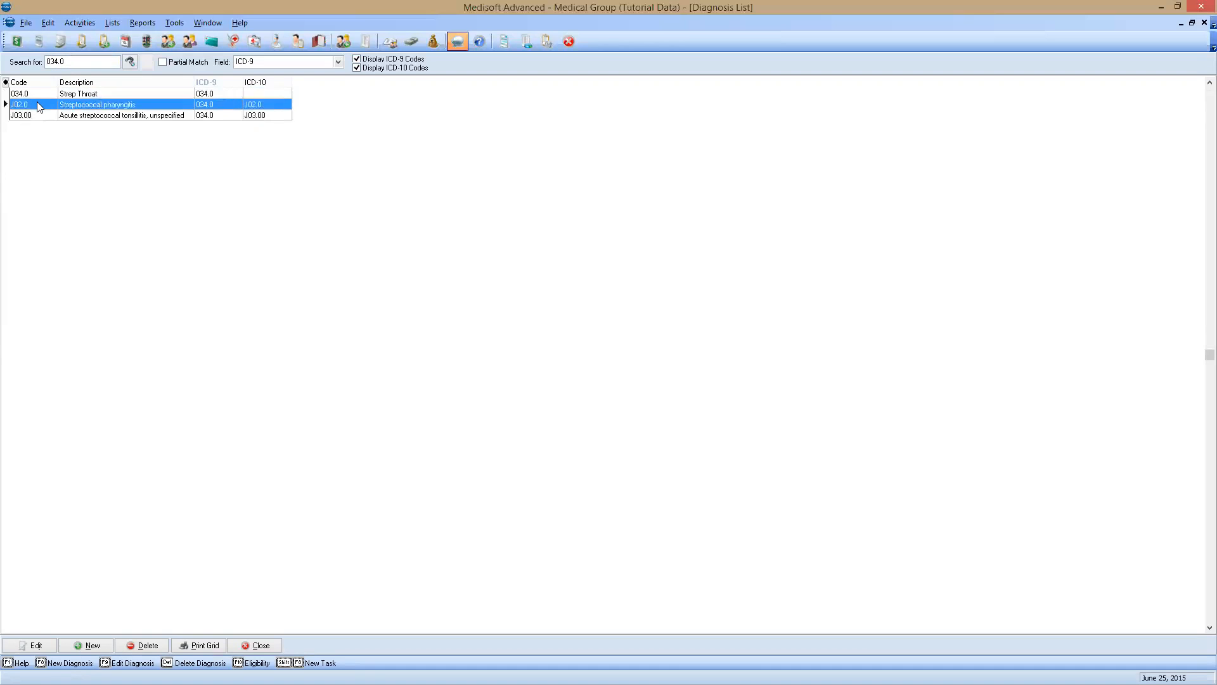
# - Check the descriptions of the streptococcal pharyngitis and acute streptococcal tonsillitis entries against their shared ICD-9 code
pyautogui.click(206, 117)
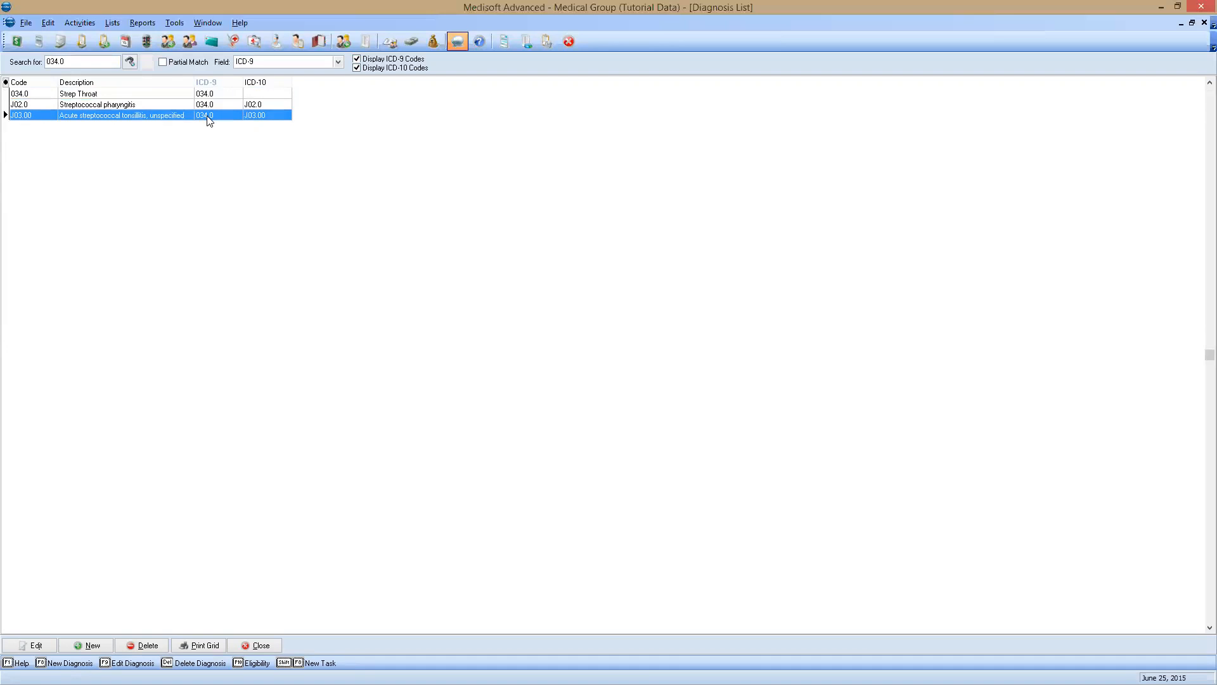
pyautogui.click(106, 105)
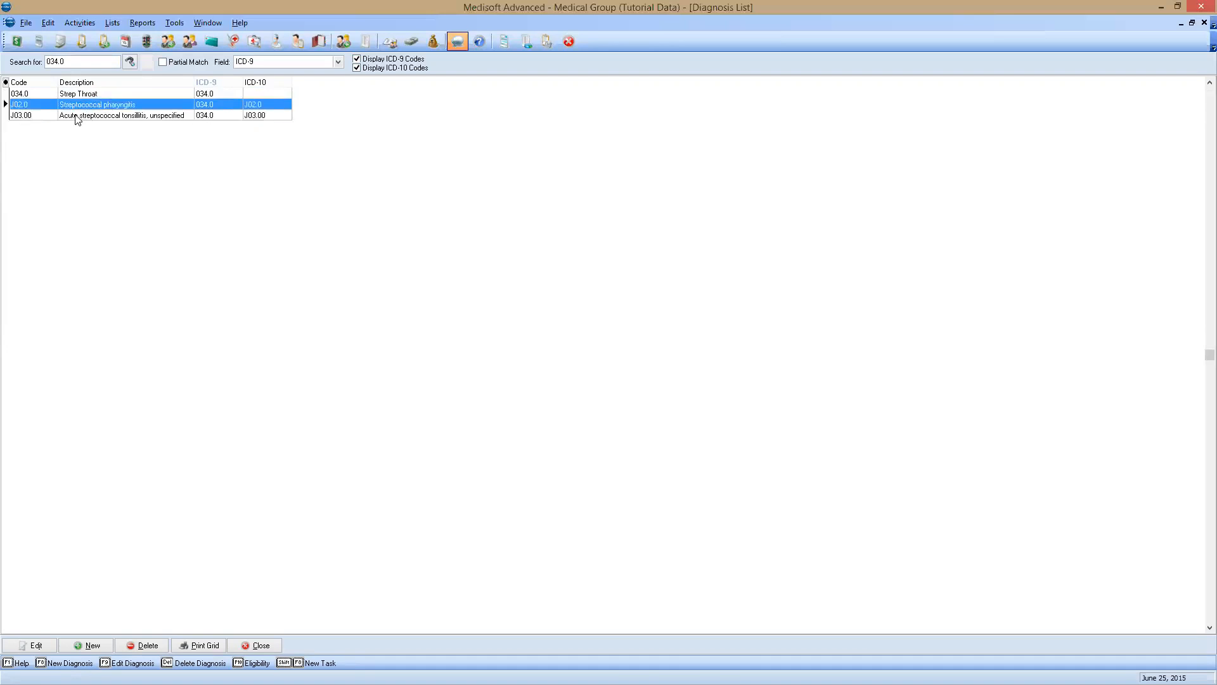
pyautogui.click(76, 118)
pyautogui.click(76, 106)
# - Compare searching for 034.0 by the Code field and by the ICD-9 field, and close the diagnosis list
pyautogui.click(249, 61)
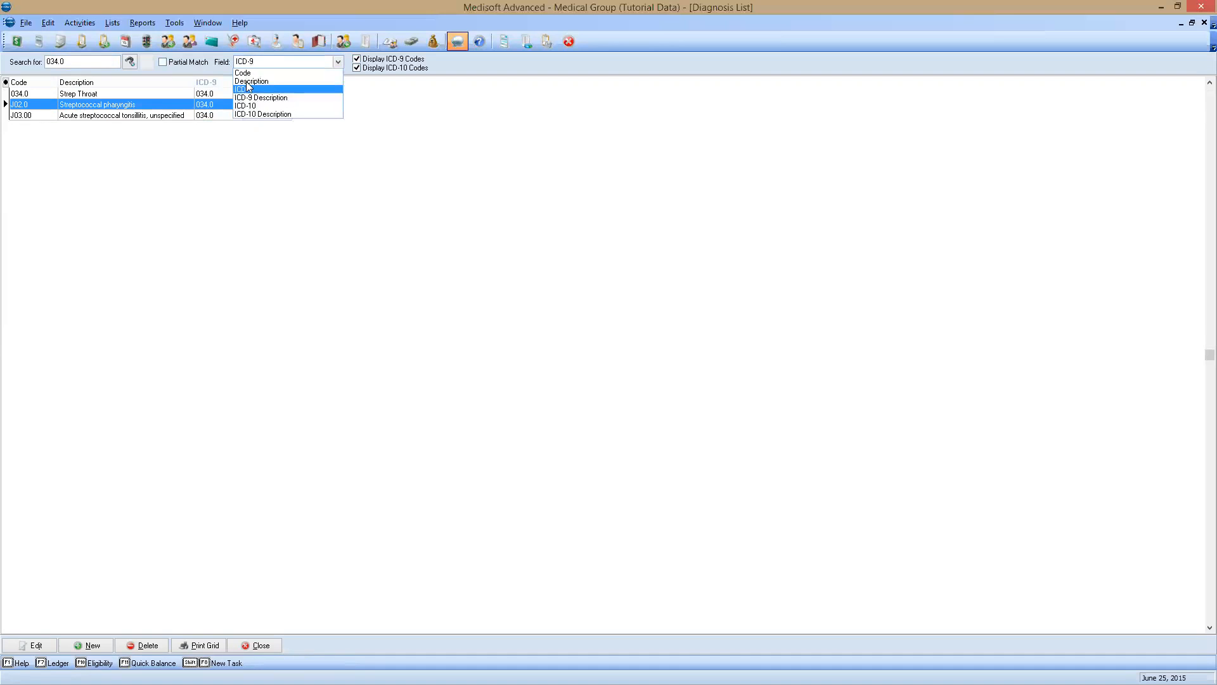
pyautogui.click(249, 89)
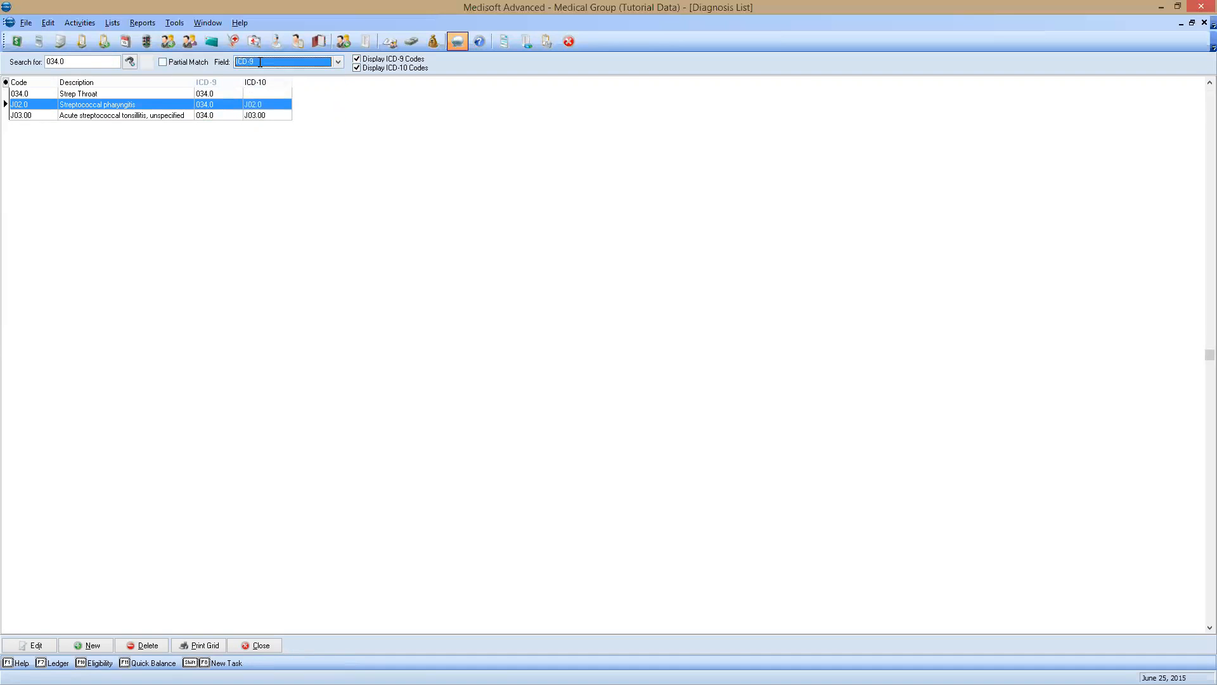
pyautogui.click(259, 62)
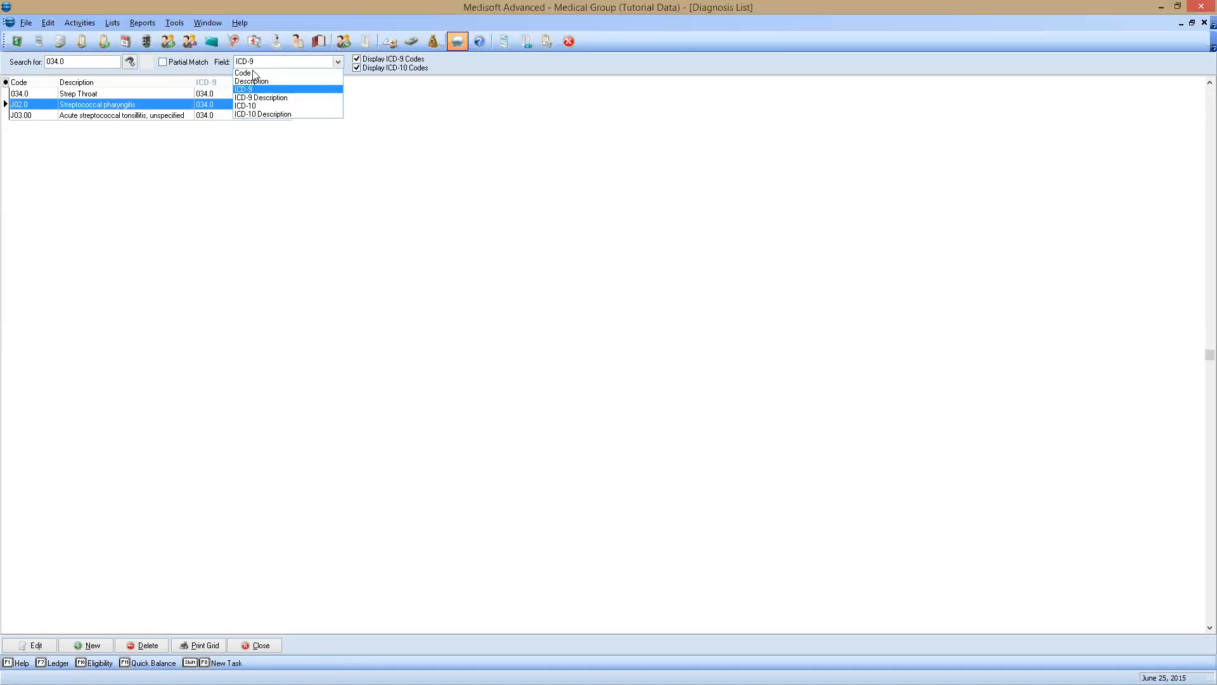
pyautogui.click(252, 73)
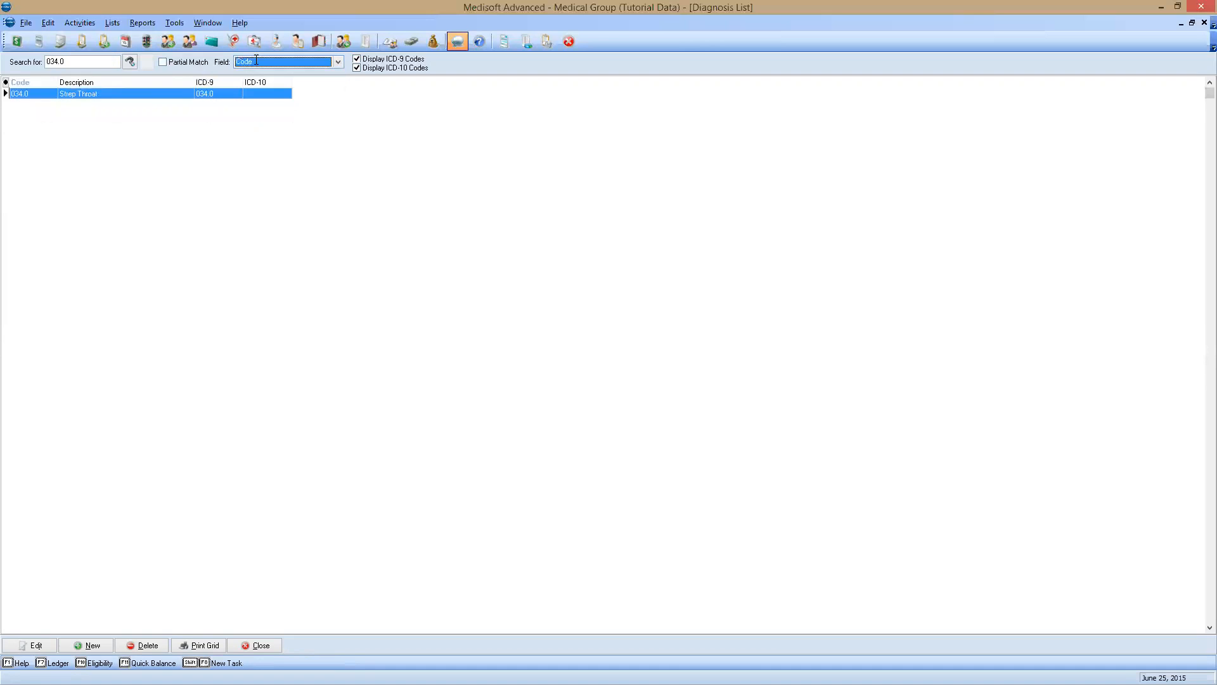
pyautogui.click(252, 62)
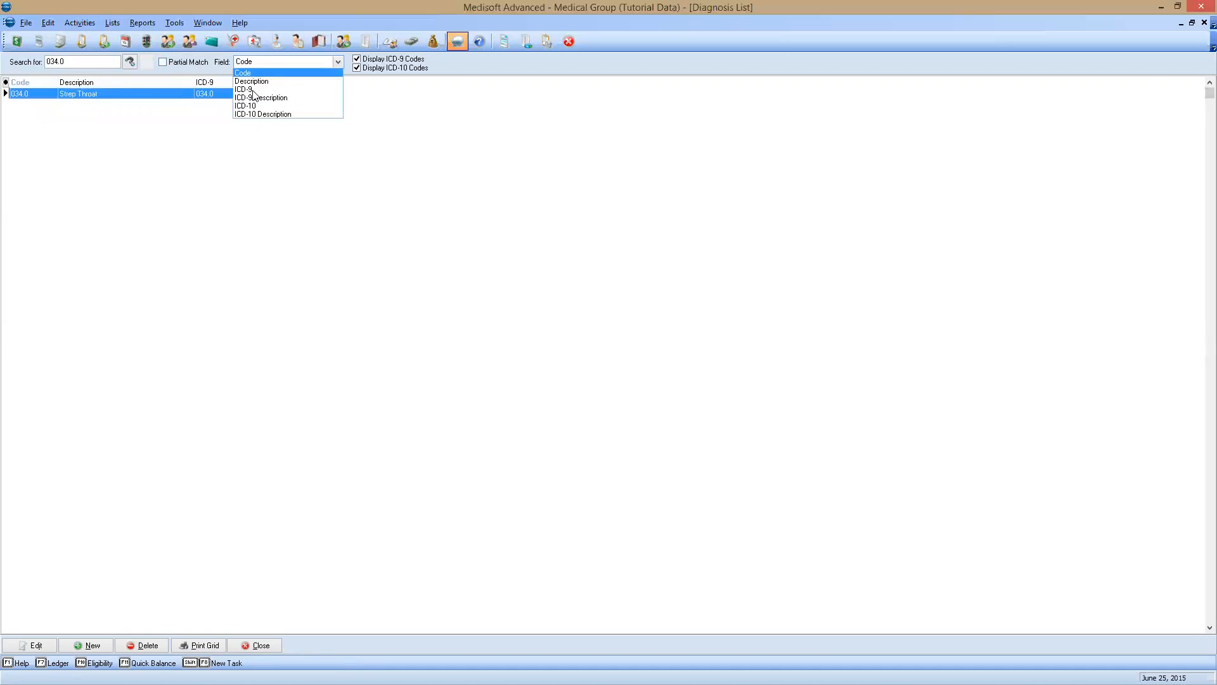
pyautogui.click(247, 89)
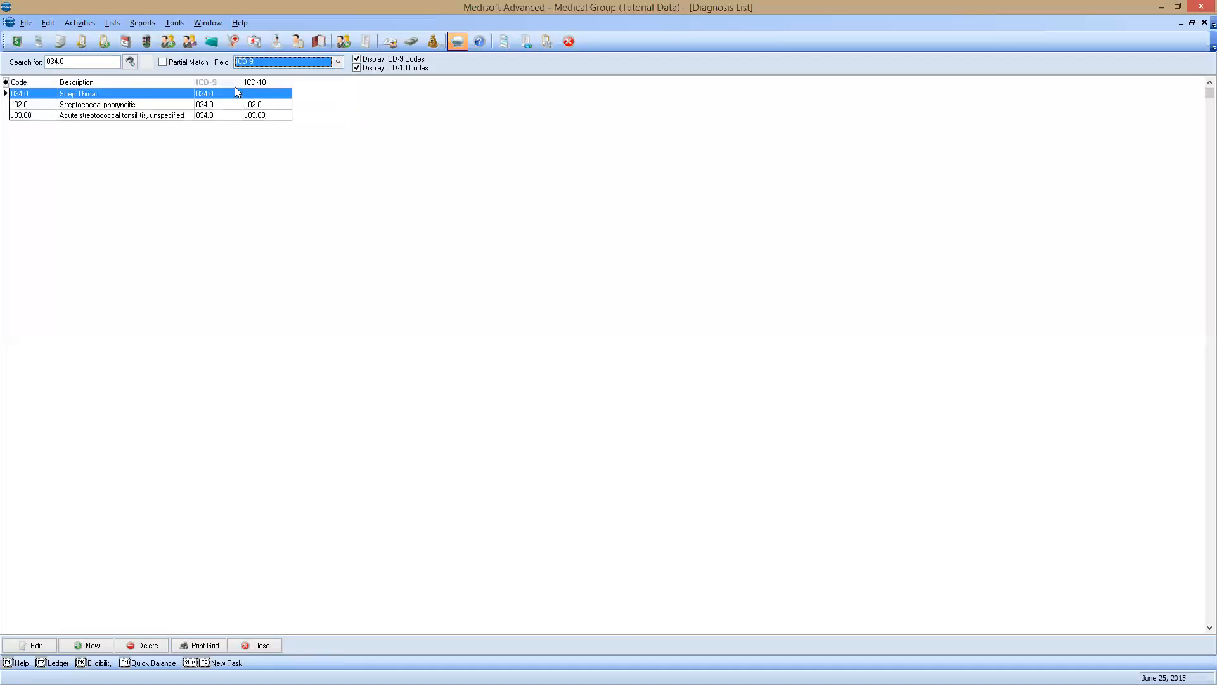
pyautogui.click(80, 63)
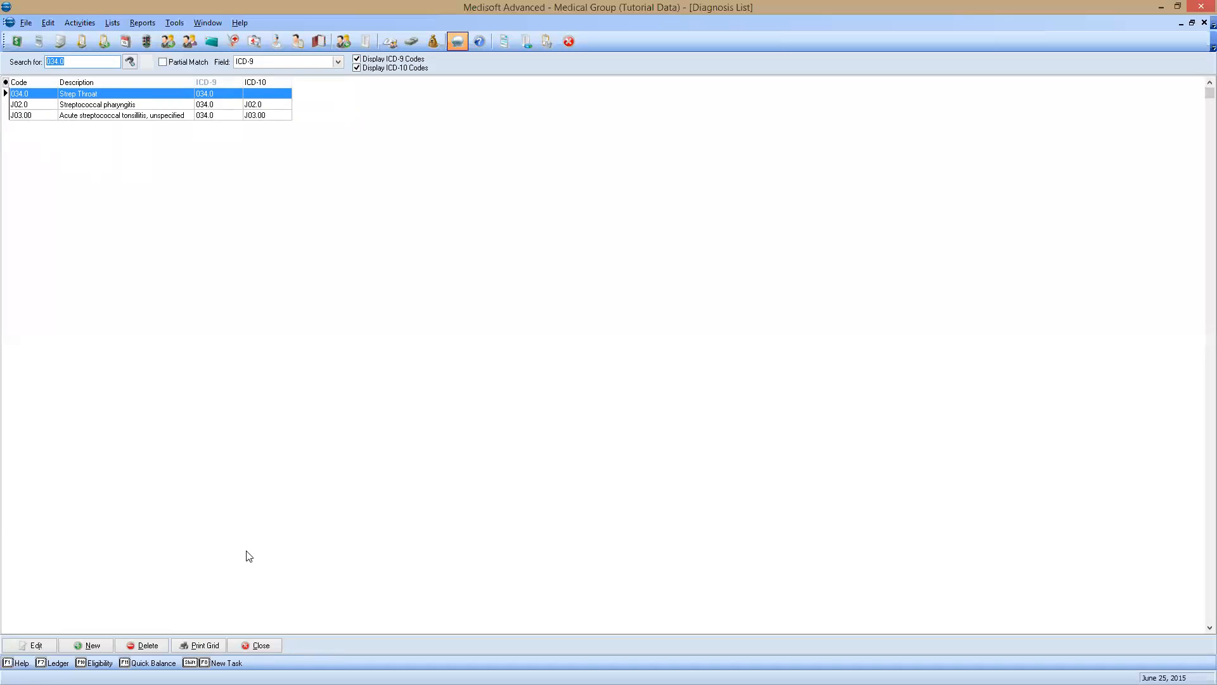
pyautogui.click(274, 645)
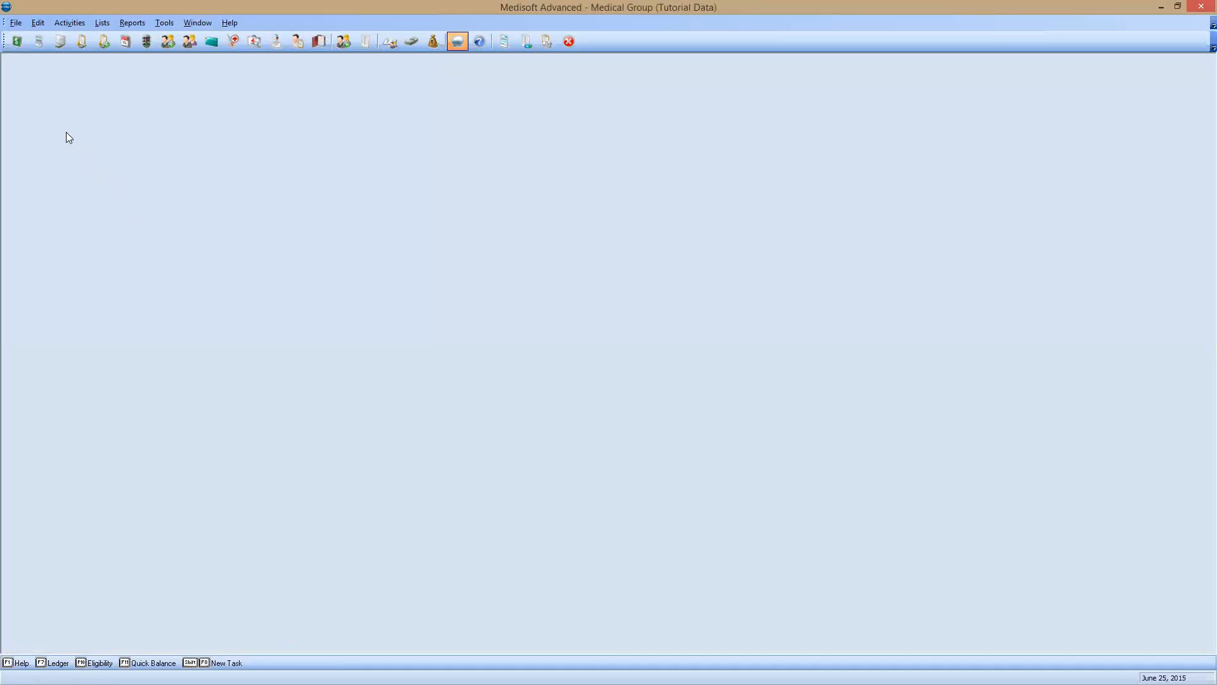
# - Open transaction entry for the first patient's chart and display the diagnosis details of the Back Pain case
pyautogui.click(16, 48)
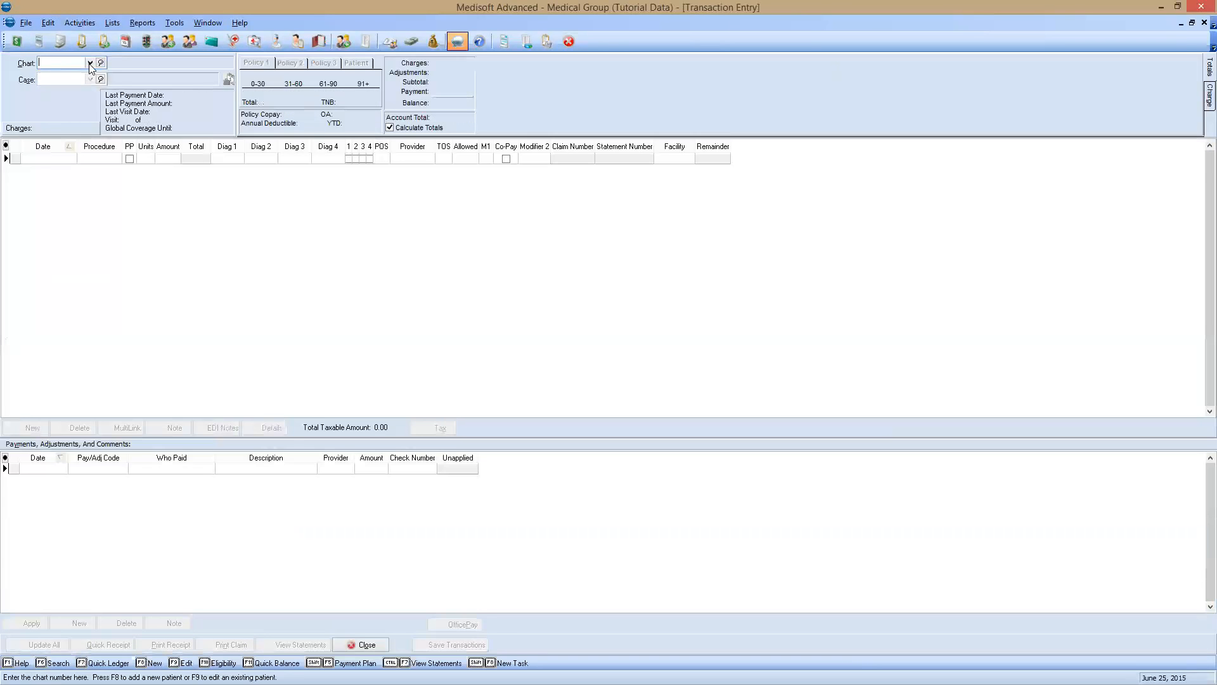
pyautogui.click(90, 62)
pyautogui.click(88, 86)
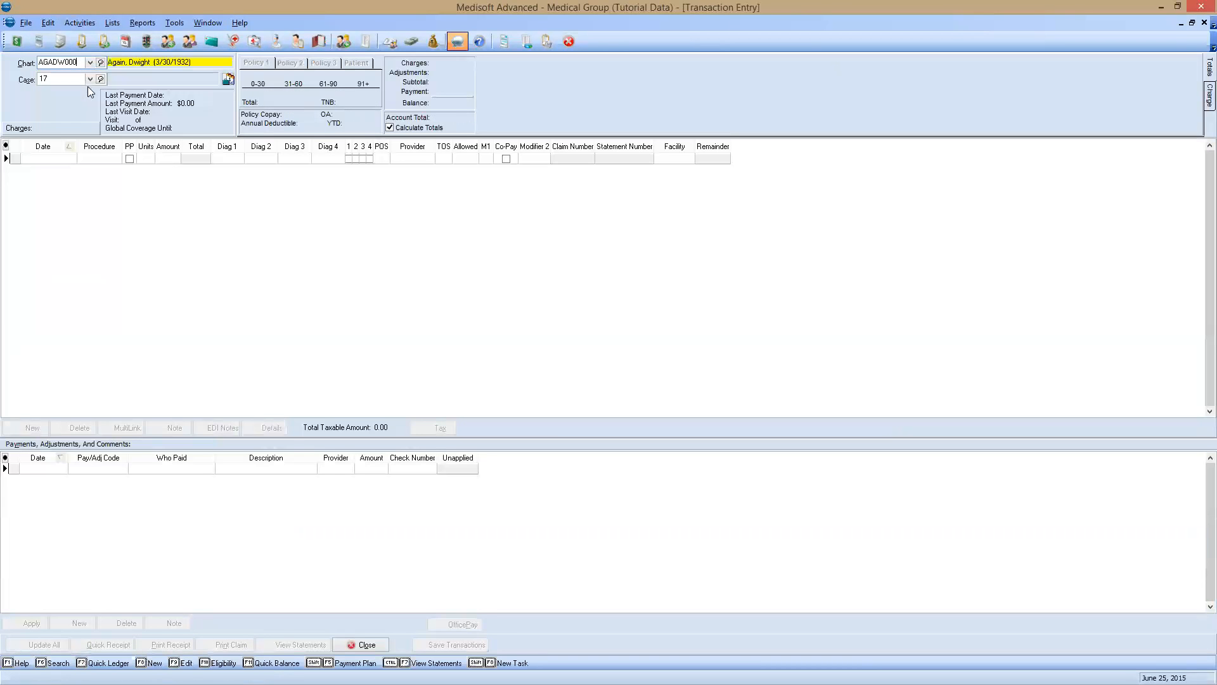
pyautogui.rightClick(51, 80)
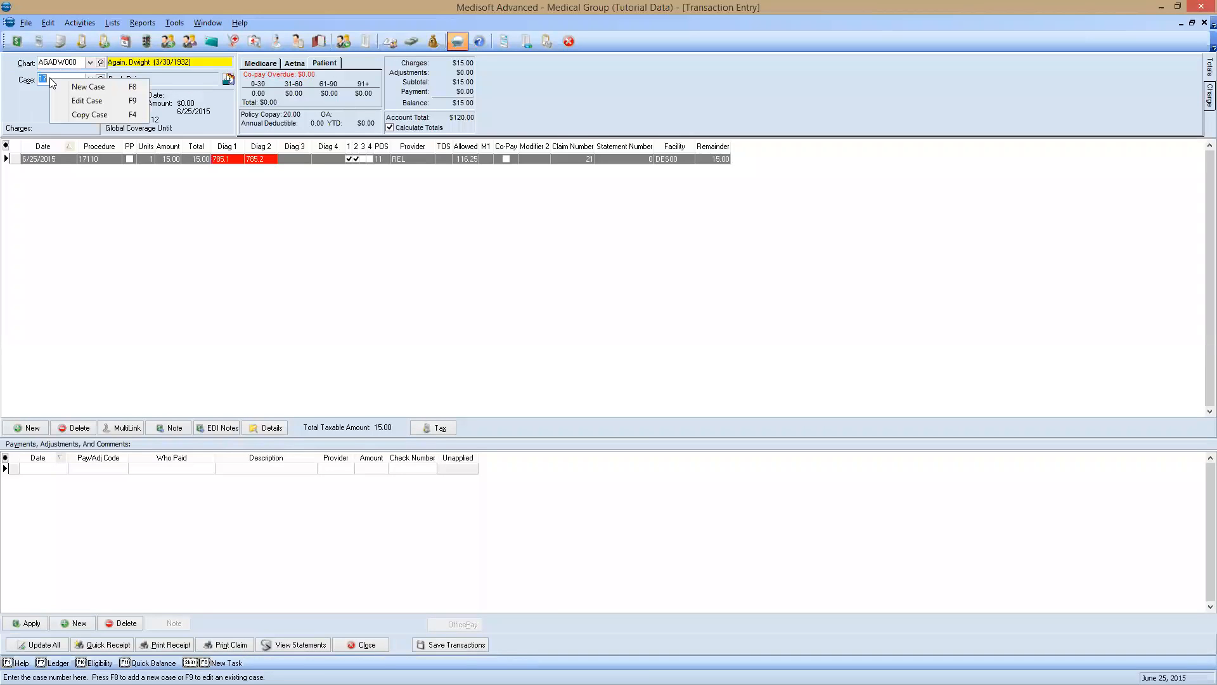
pyautogui.click(82, 100)
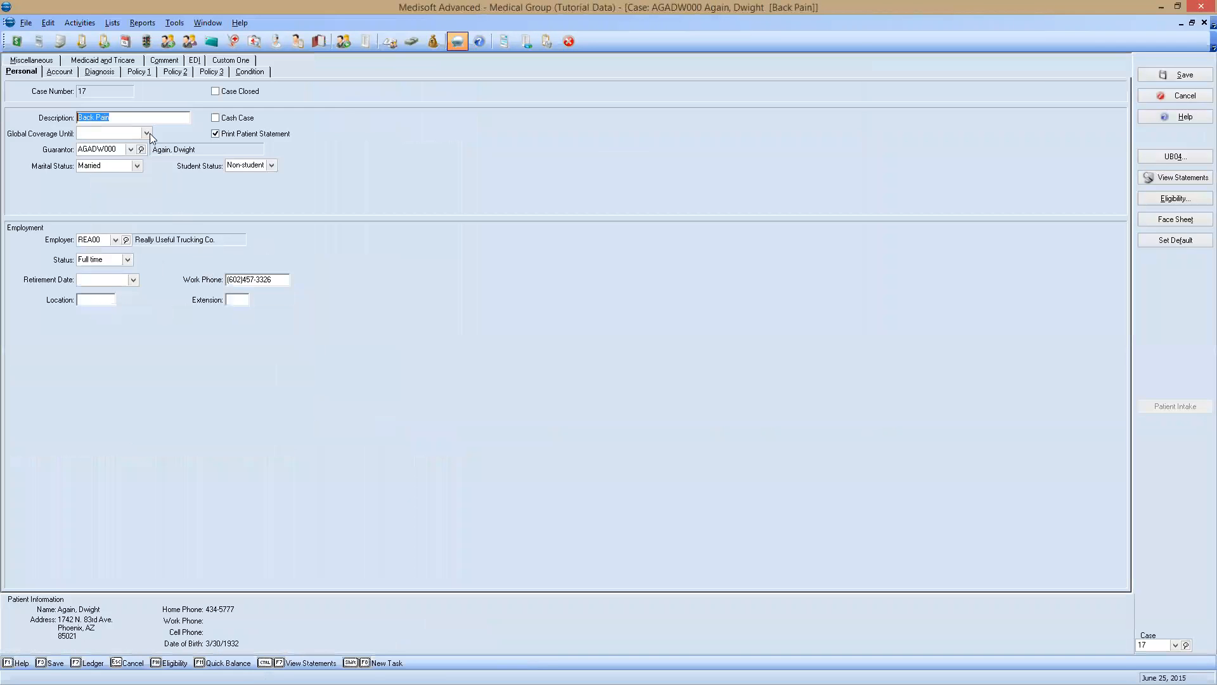
pyautogui.click(101, 71)
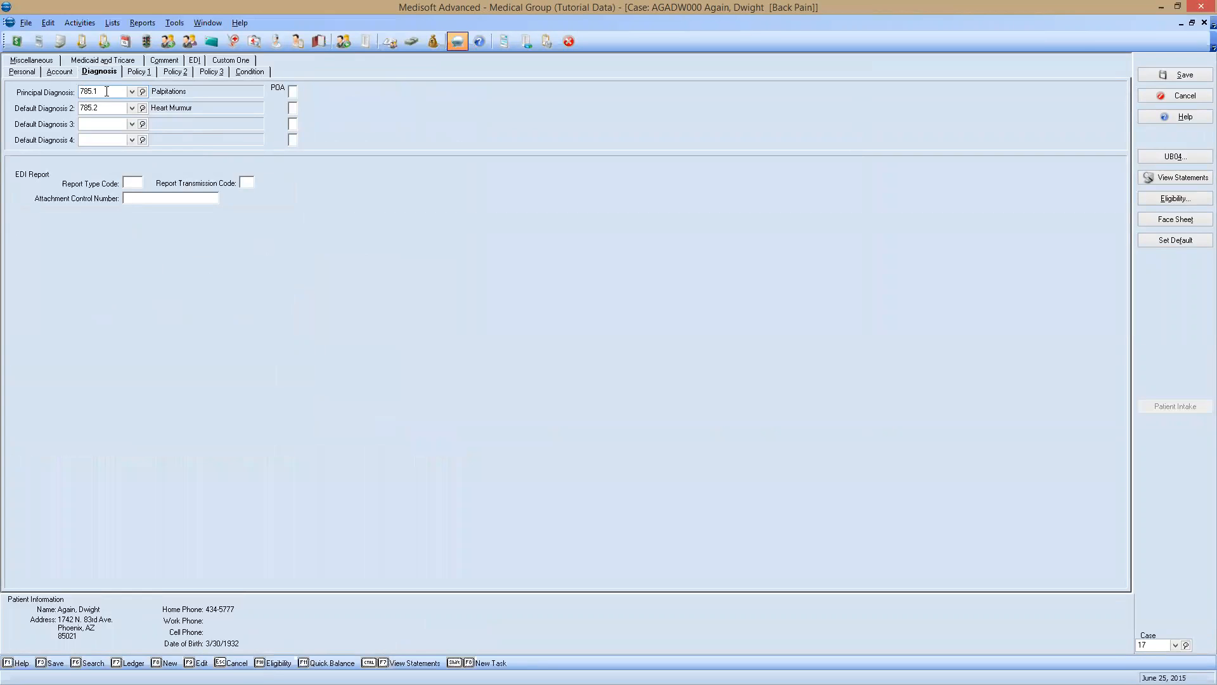
# - Search the diagnoses for ICD-9 code 034.0 and assign J03.00 as the case's principal diagnosis
pyautogui.click(143, 92)
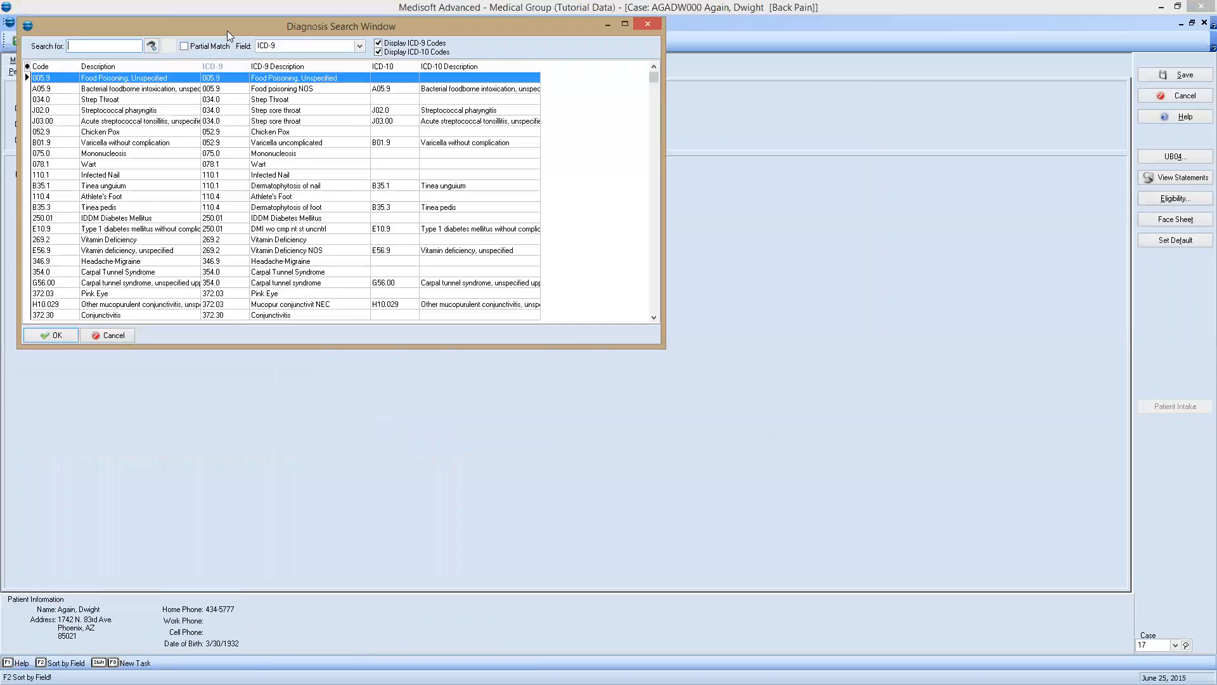
pyautogui.moveTo(227, 31); pyautogui.dragTo(393, 111)
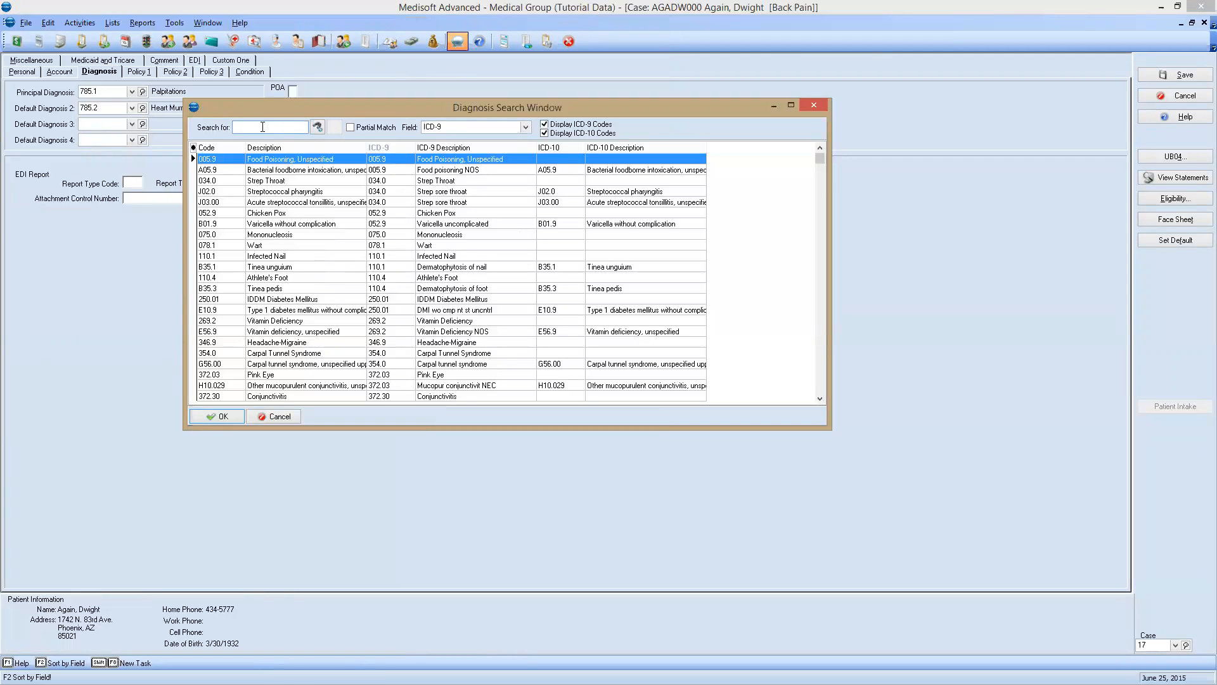
pyautogui.write('034')
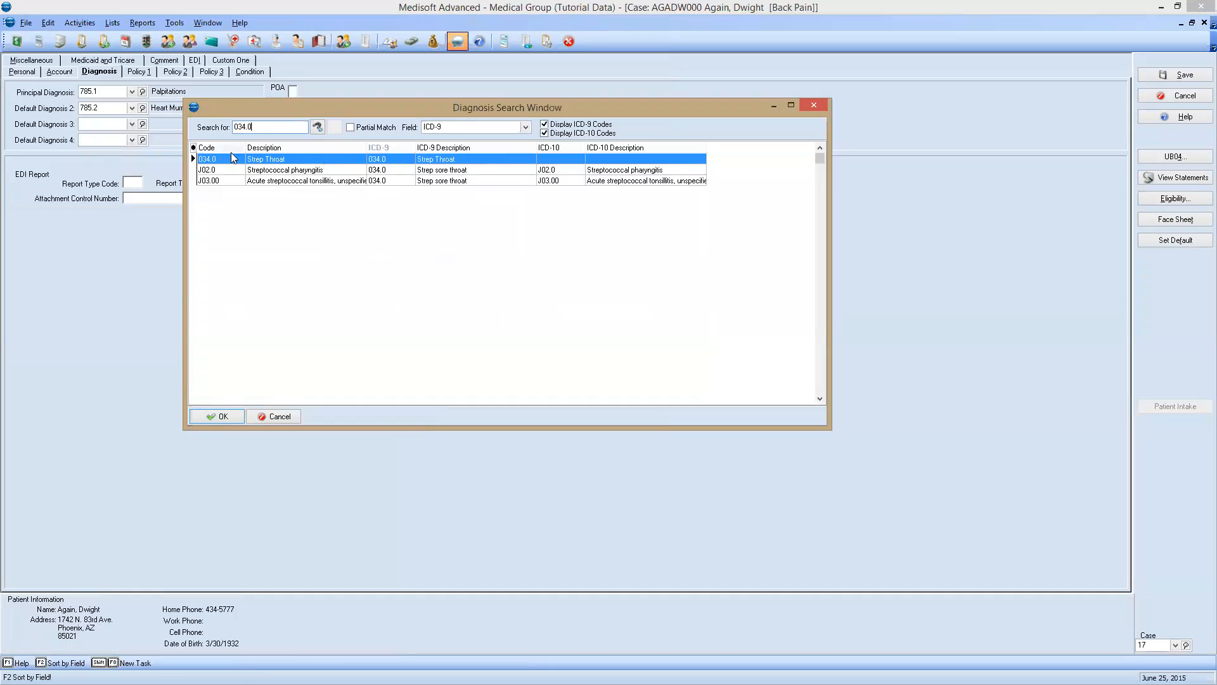
pyautogui.click(253, 170)
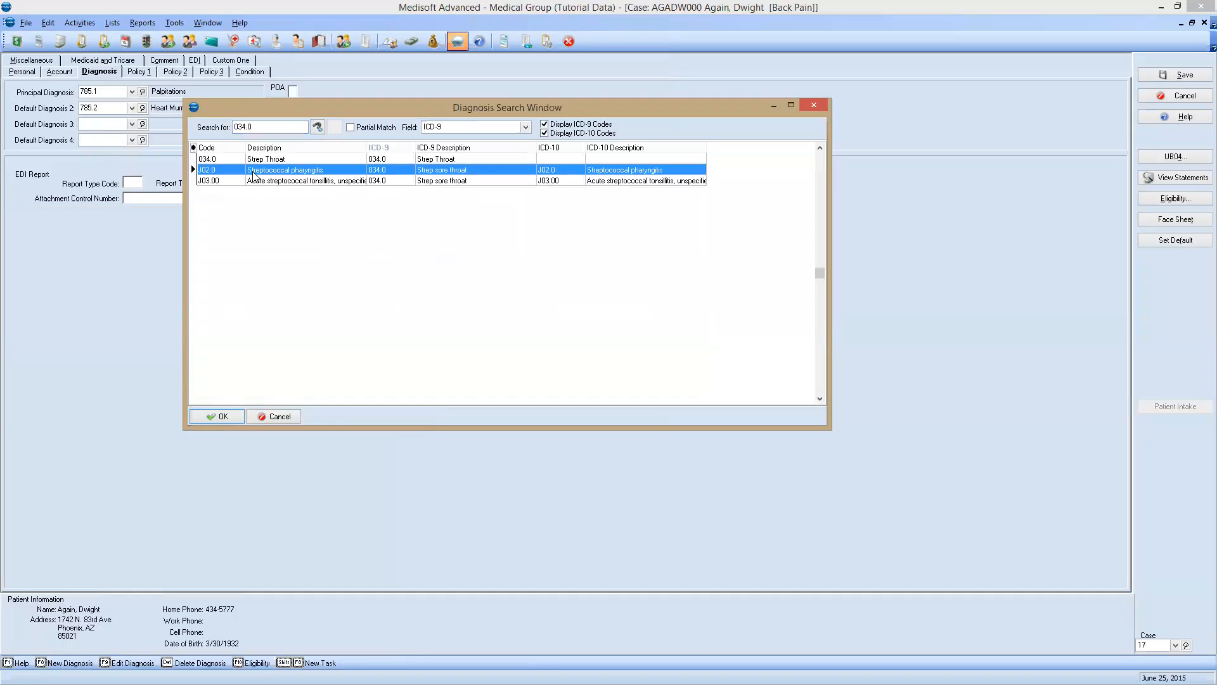
pyautogui.click(256, 182)
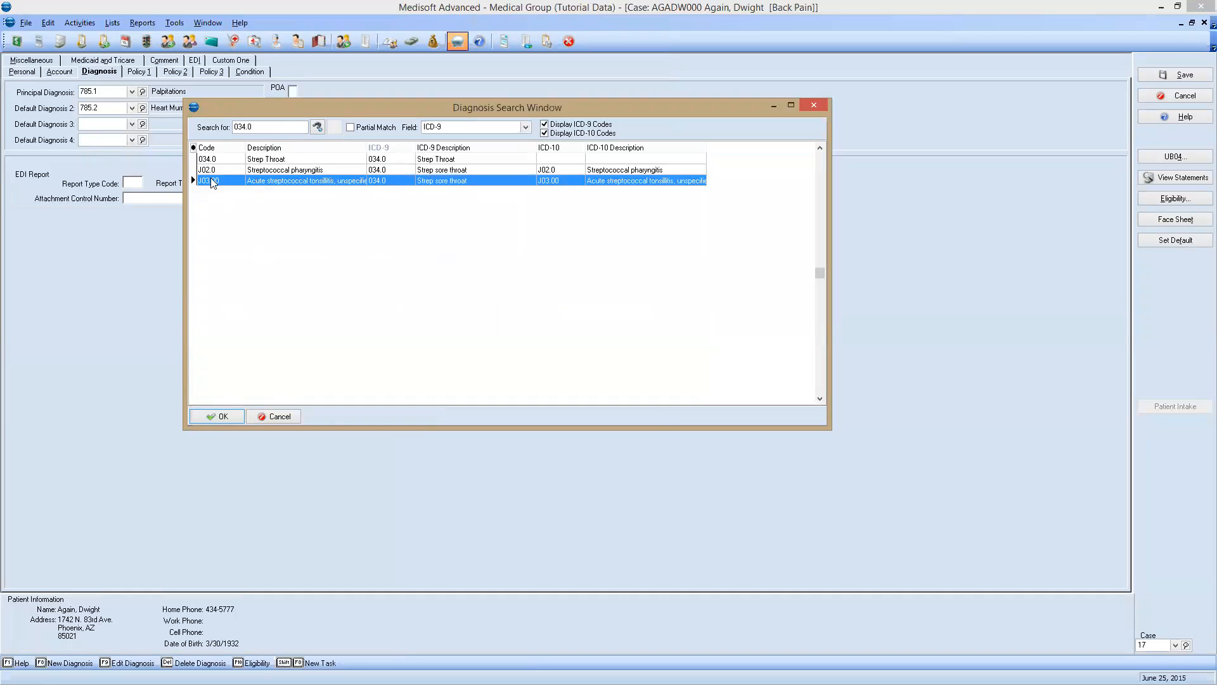
pyautogui.click(212, 416)
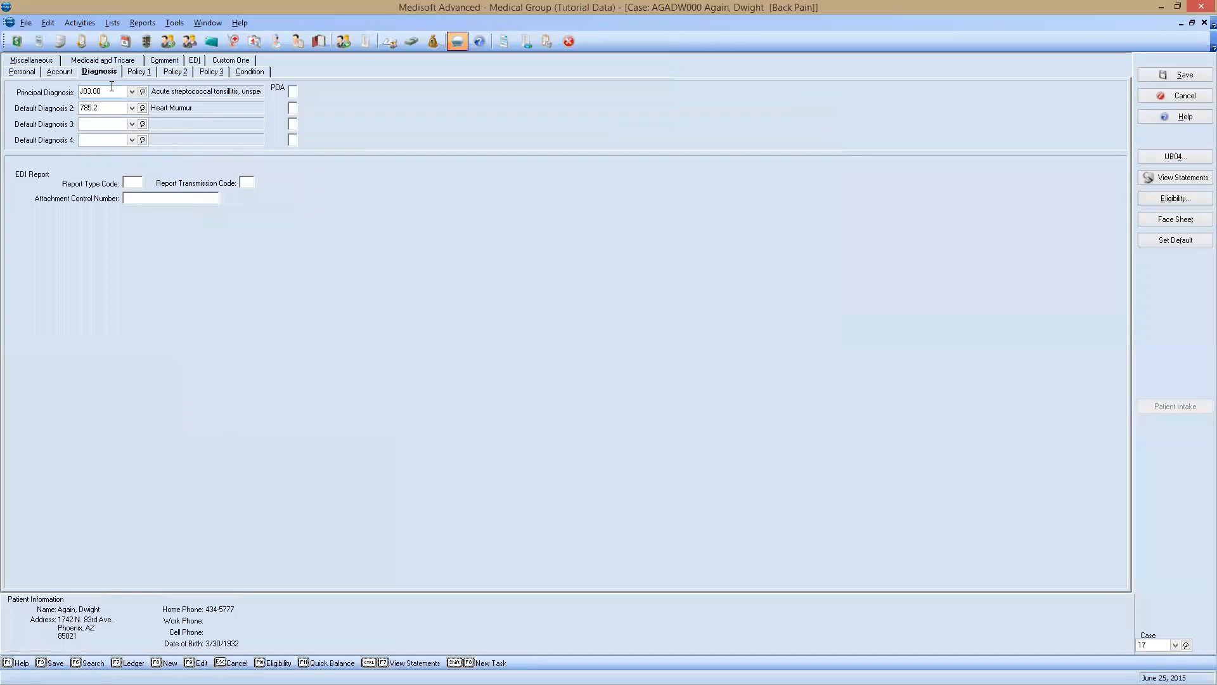
# - View the code list for the principal diagnosis and discard the changes to the case
pyautogui.click(86, 92)
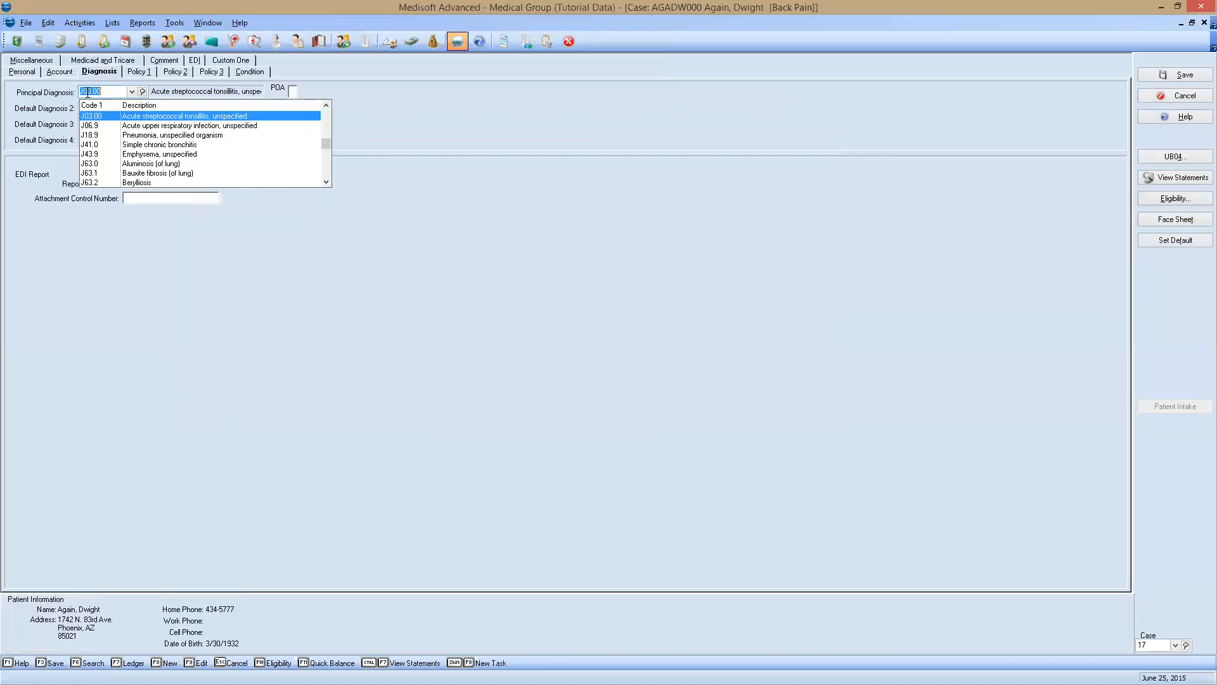
pyautogui.click(205, 275)
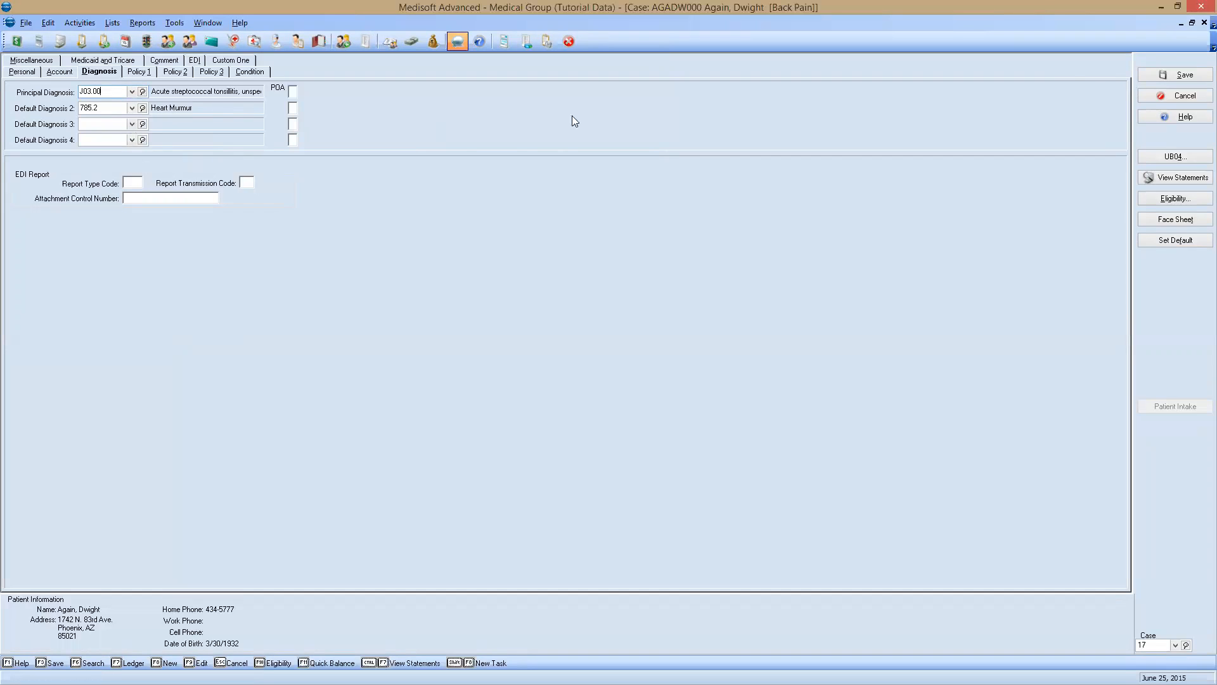
pyautogui.click(1176, 95)
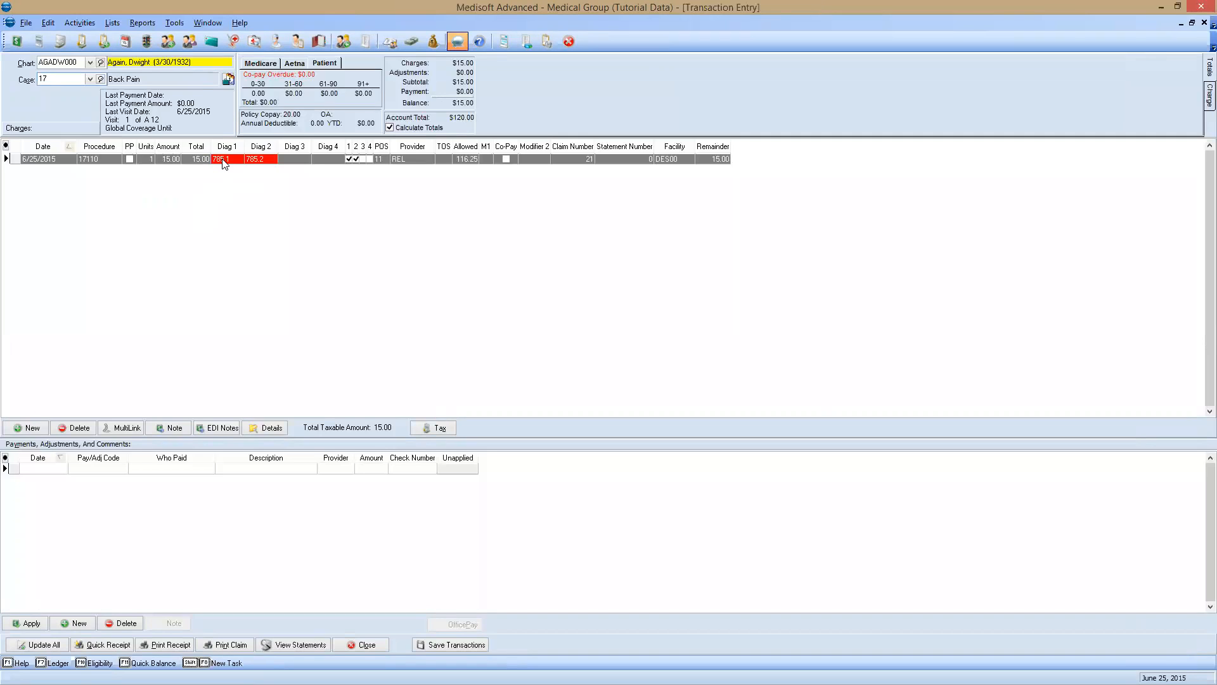
# - Set Diag 1 of the 17110 charge to J03.00 by searching for ICD-9 code 034.0, and widen the Diag 1 column
pyautogui.click(222, 159)
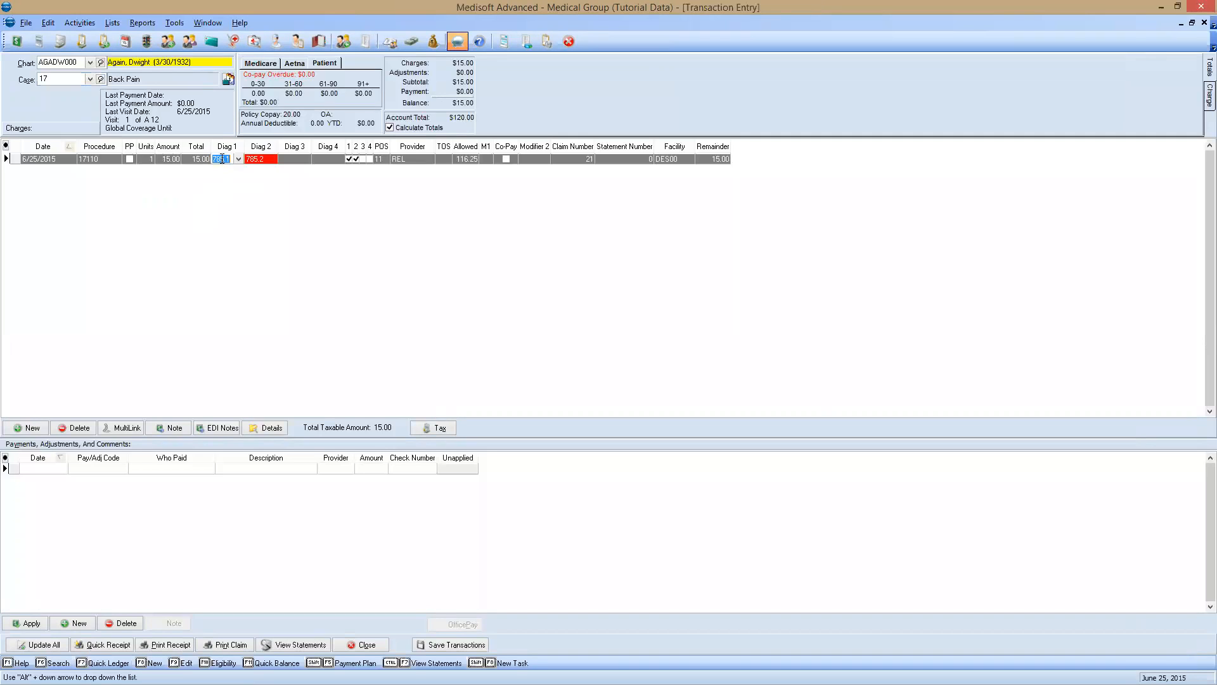
pyautogui.rightClick(225, 159)
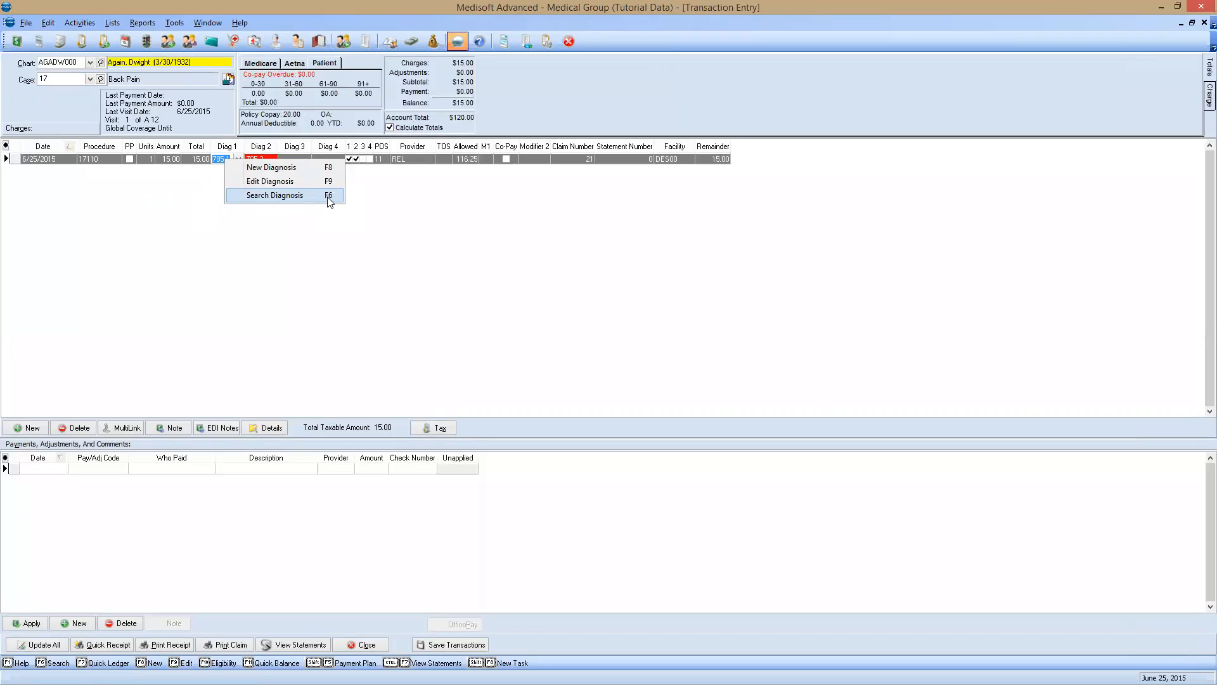
pyautogui.click(296, 196)
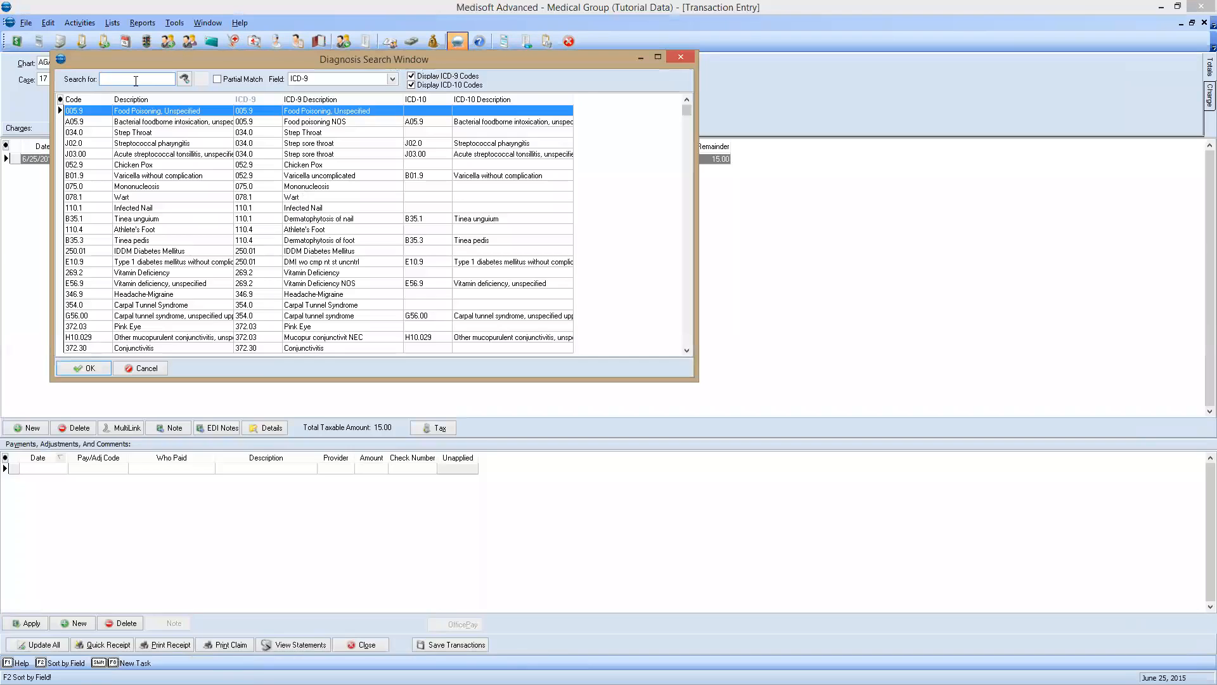
pyautogui.write('034')
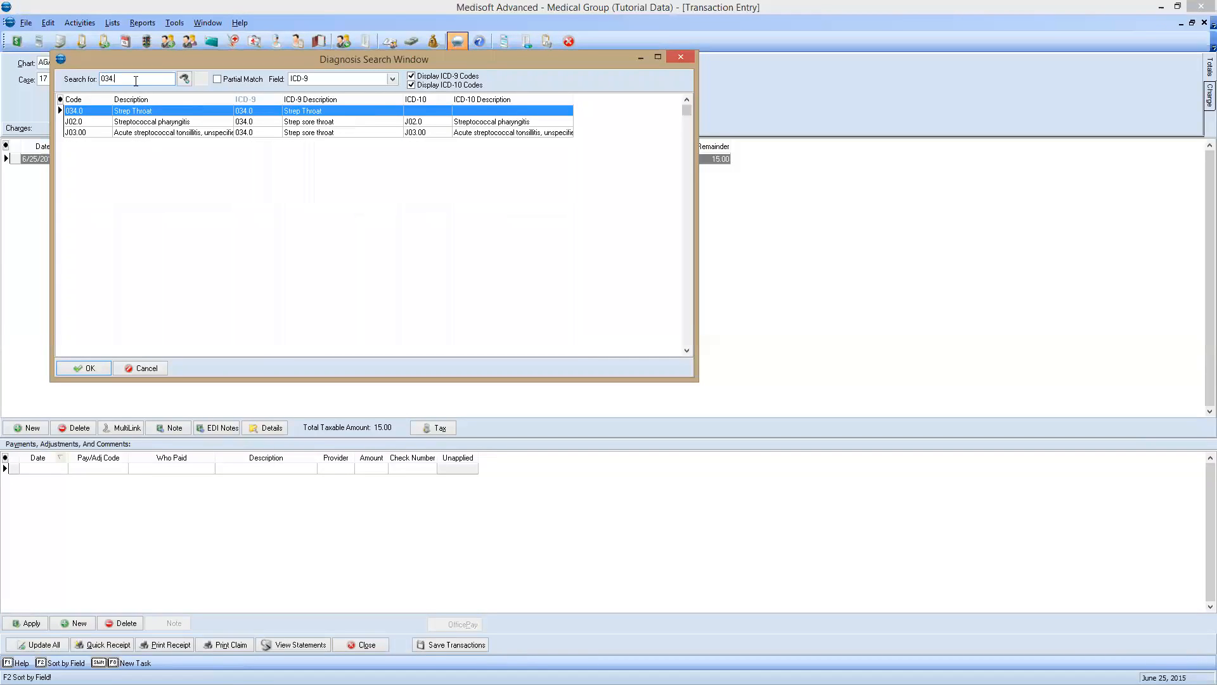
pyautogui.click(132, 134)
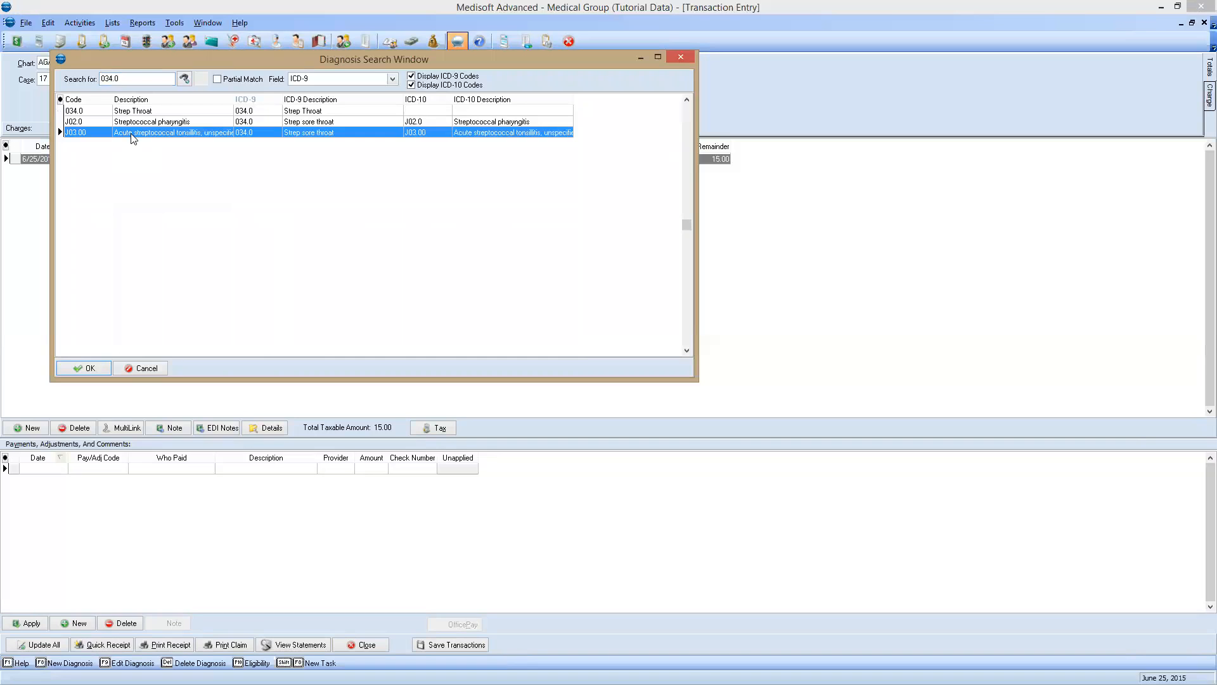
pyautogui.click(89, 367)
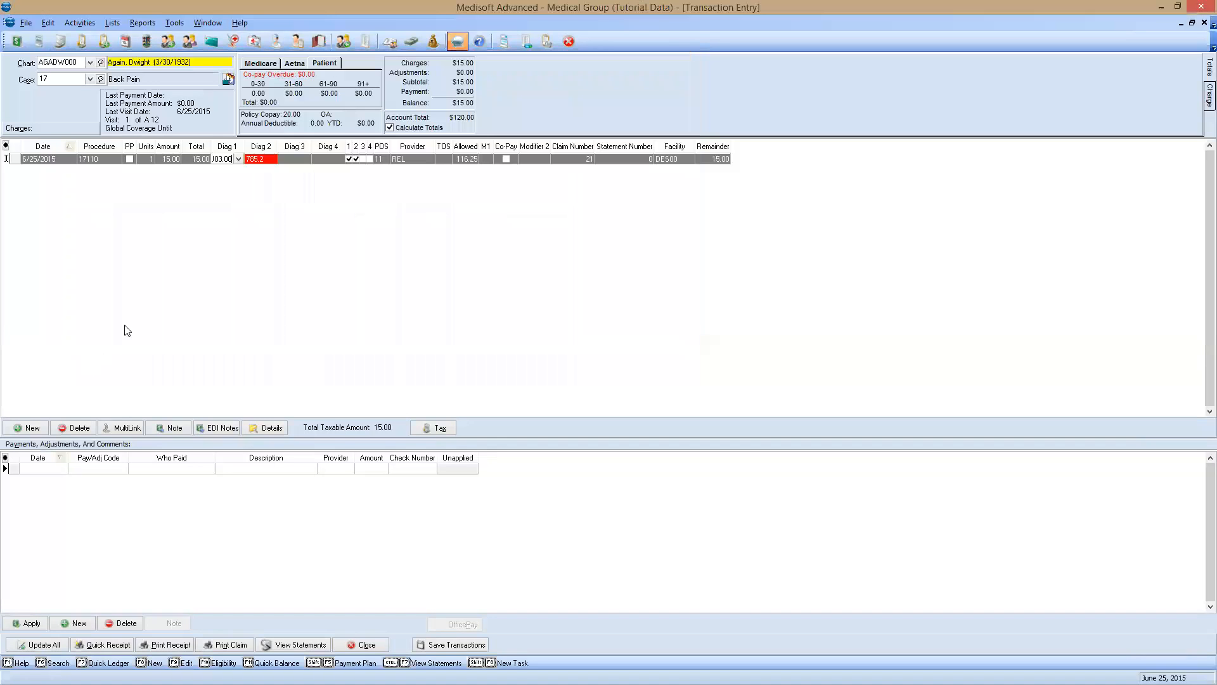
pyautogui.moveTo(243, 147); pyautogui.dragTo(254, 145)
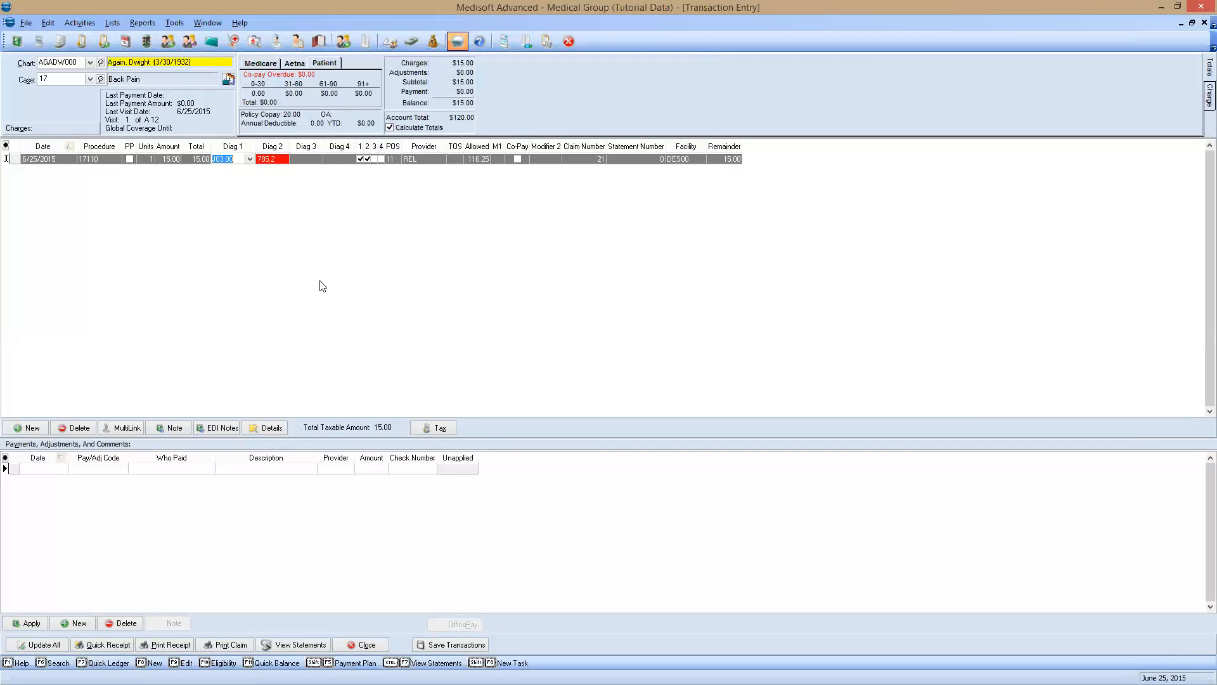
# - Change Diag 1 of the charge to 787.0 from its code list, and close transaction entry without saving
pyautogui.click(250, 159)
pyautogui.scroll(8, 240, 224)
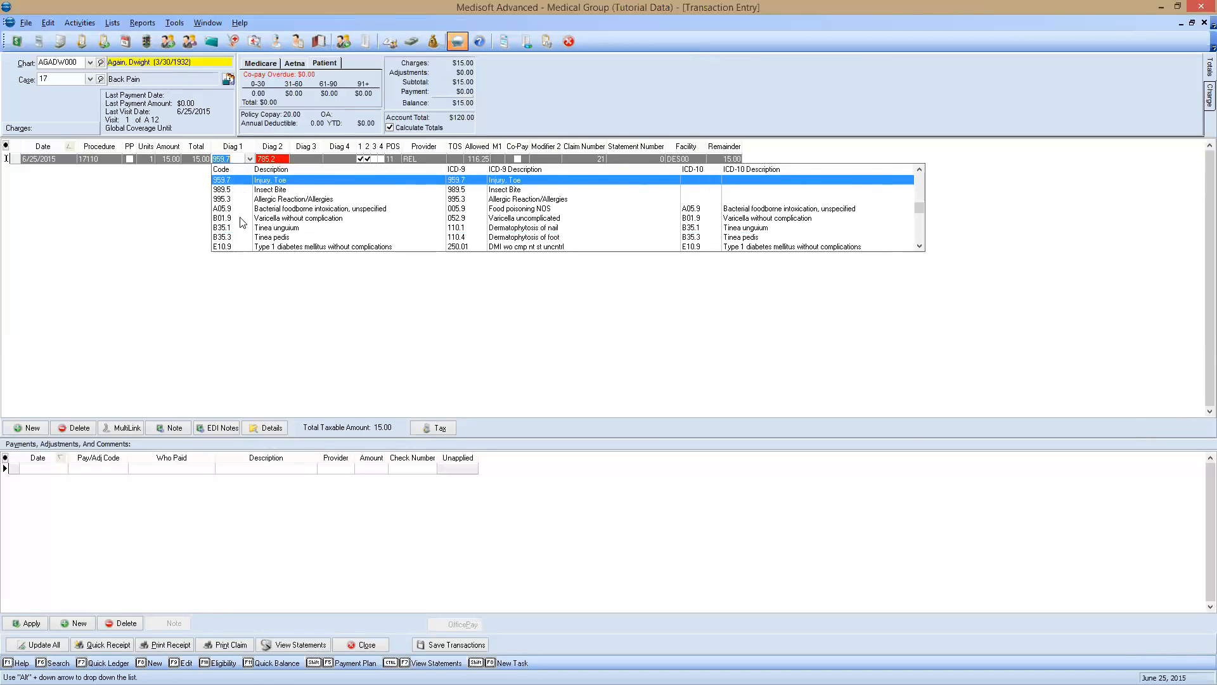
pyautogui.click(232, 181)
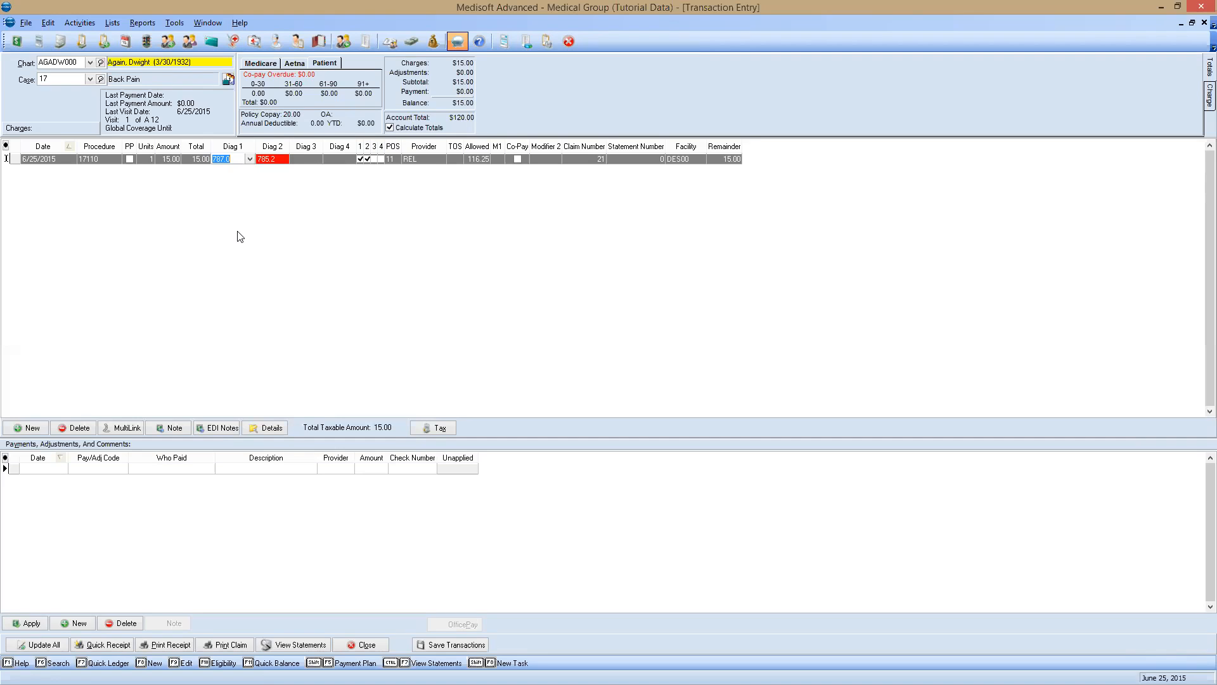
pyautogui.click(378, 643)
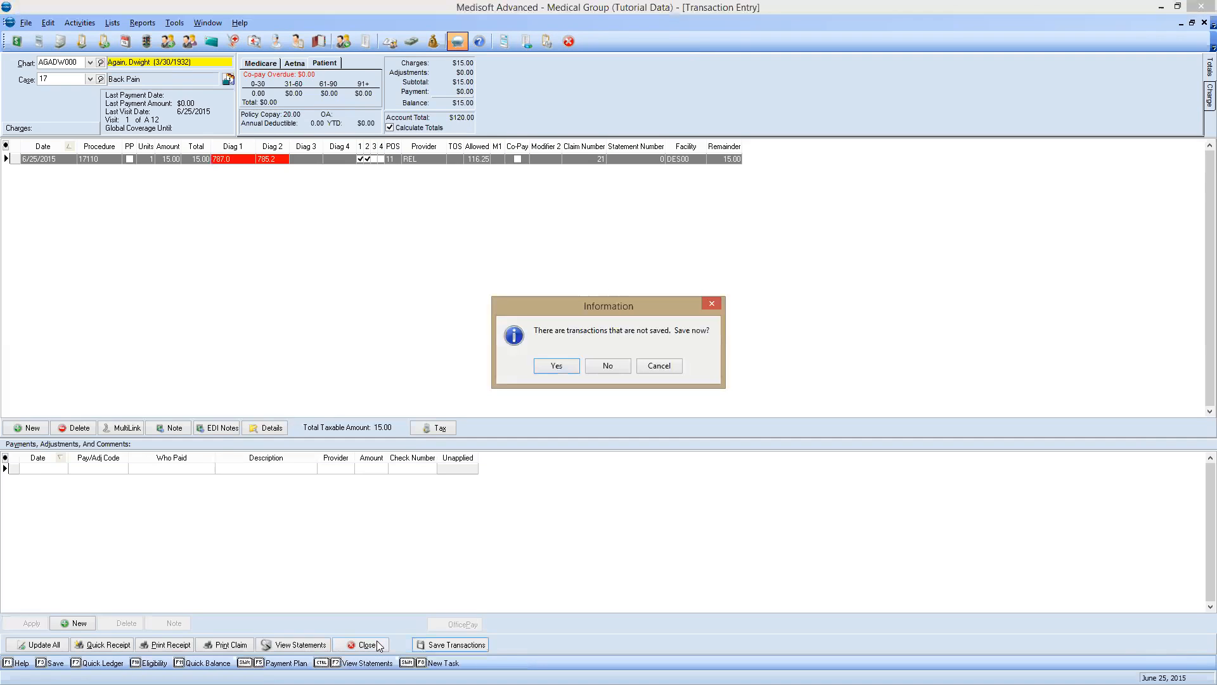
pyautogui.click(600, 368)
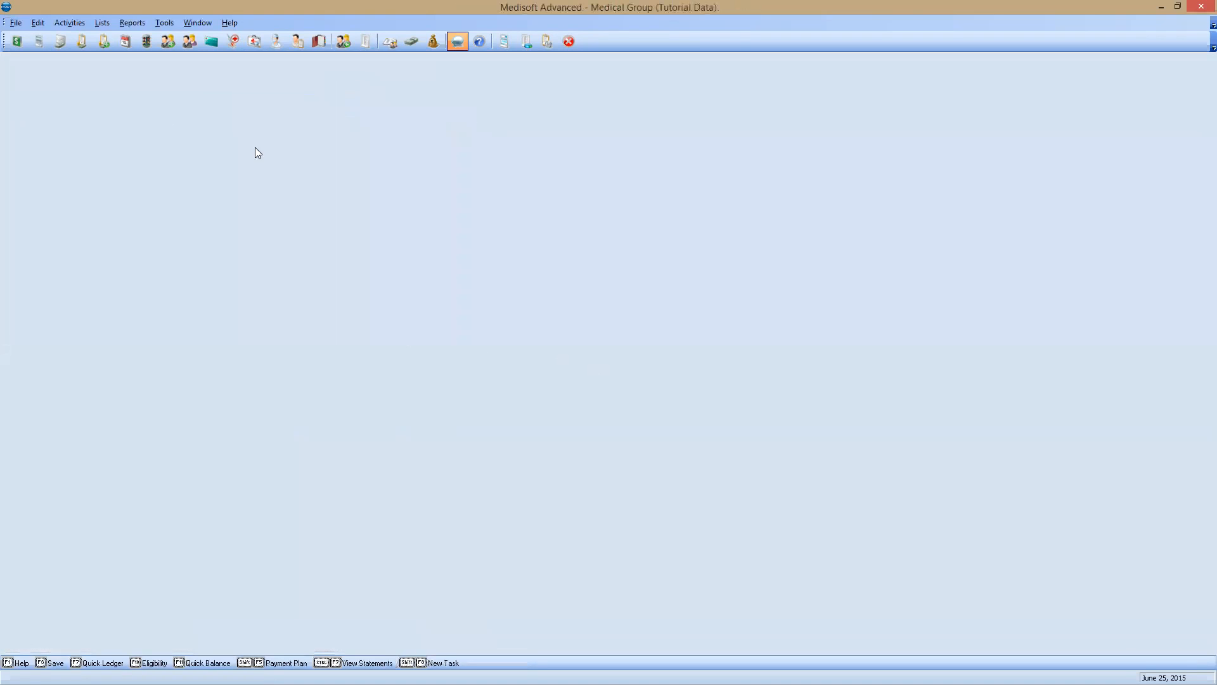
# - Open the Set ICD Version utility and select the Medicare carrier
pyautogui.click(166, 22)
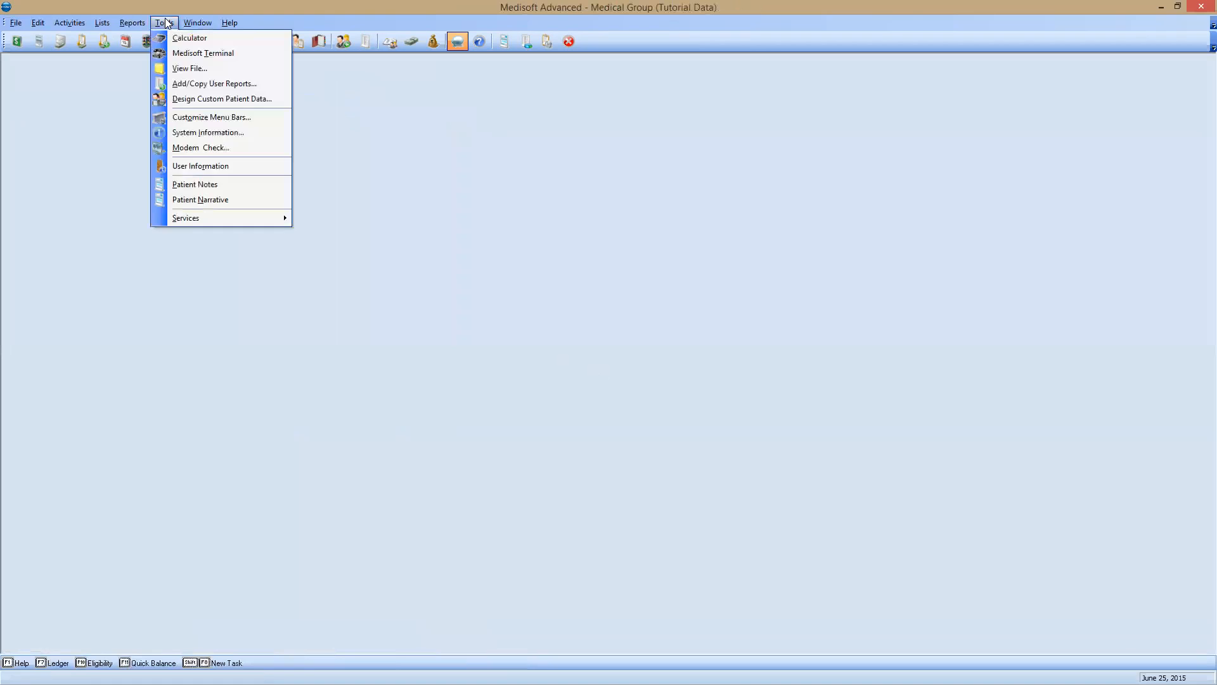
pyautogui.moveTo(228, 222)
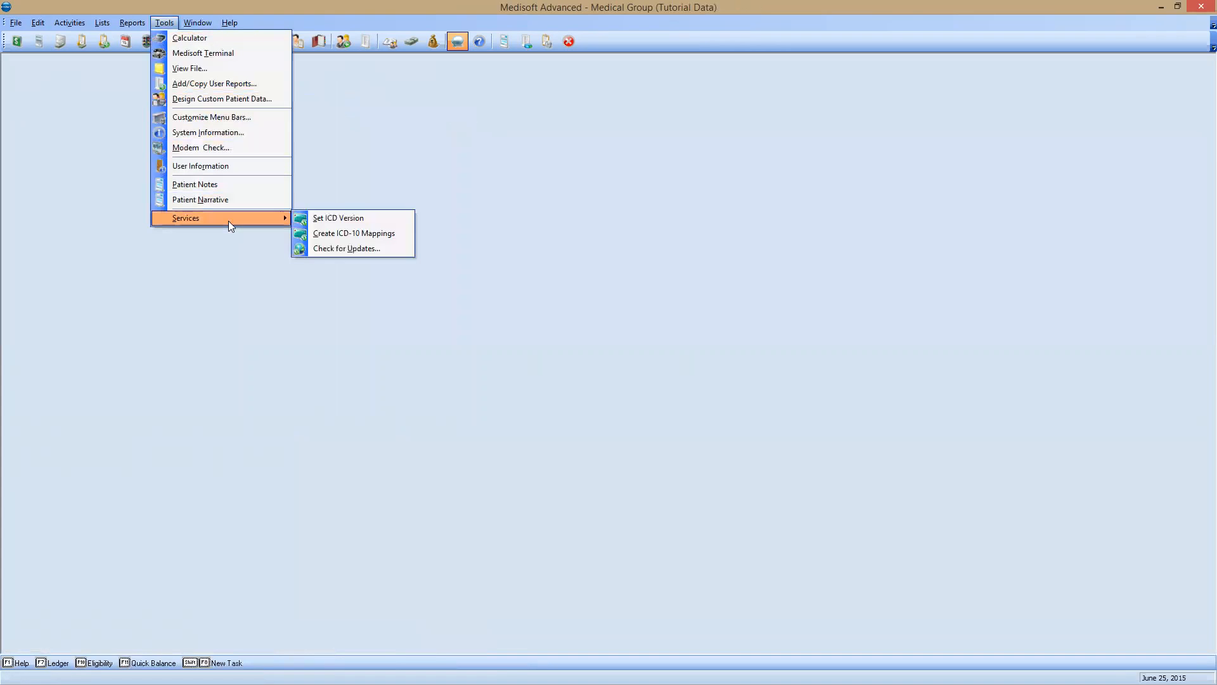
pyautogui.click(377, 218)
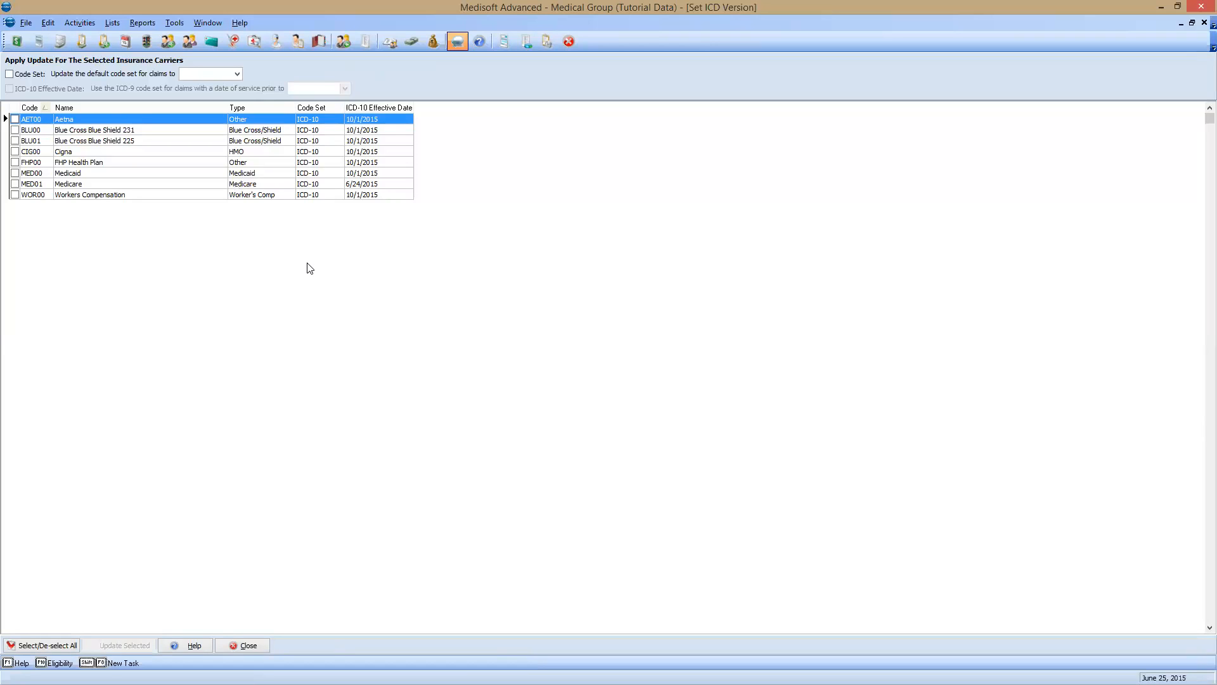
pyautogui.click(298, 185)
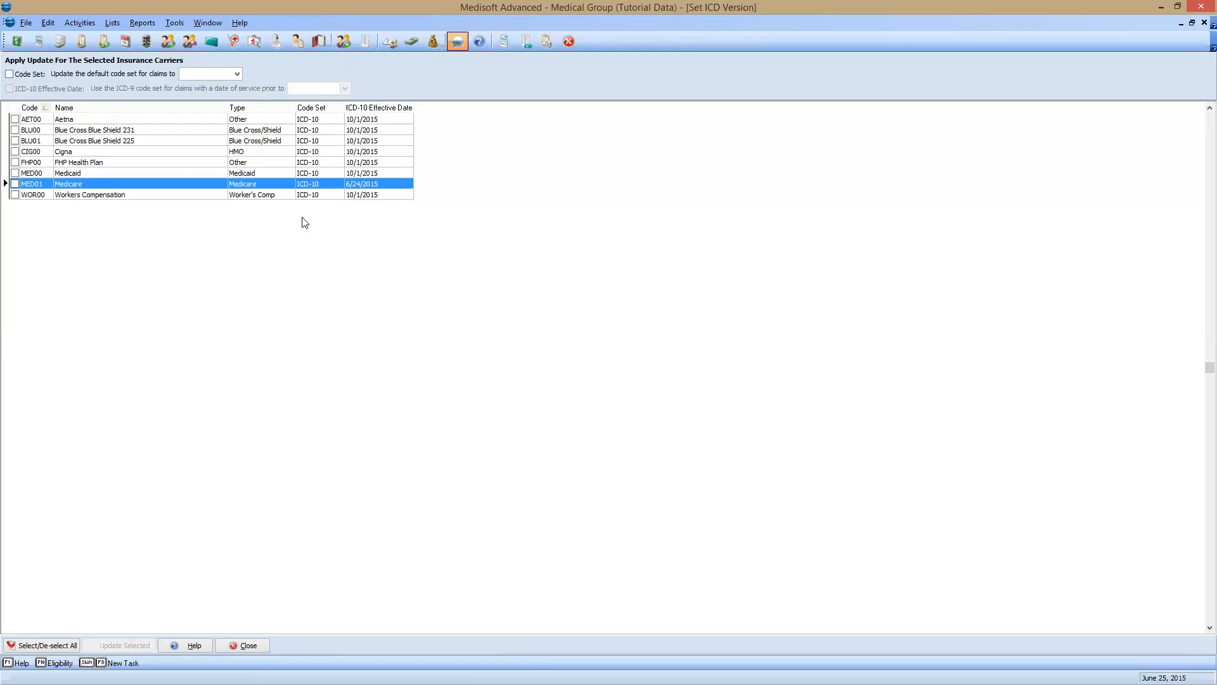
# - Update the default code set of all insurance carriers to ICD-9 and check the carrier rows
pyautogui.click(9, 75)
pyautogui.click(237, 74)
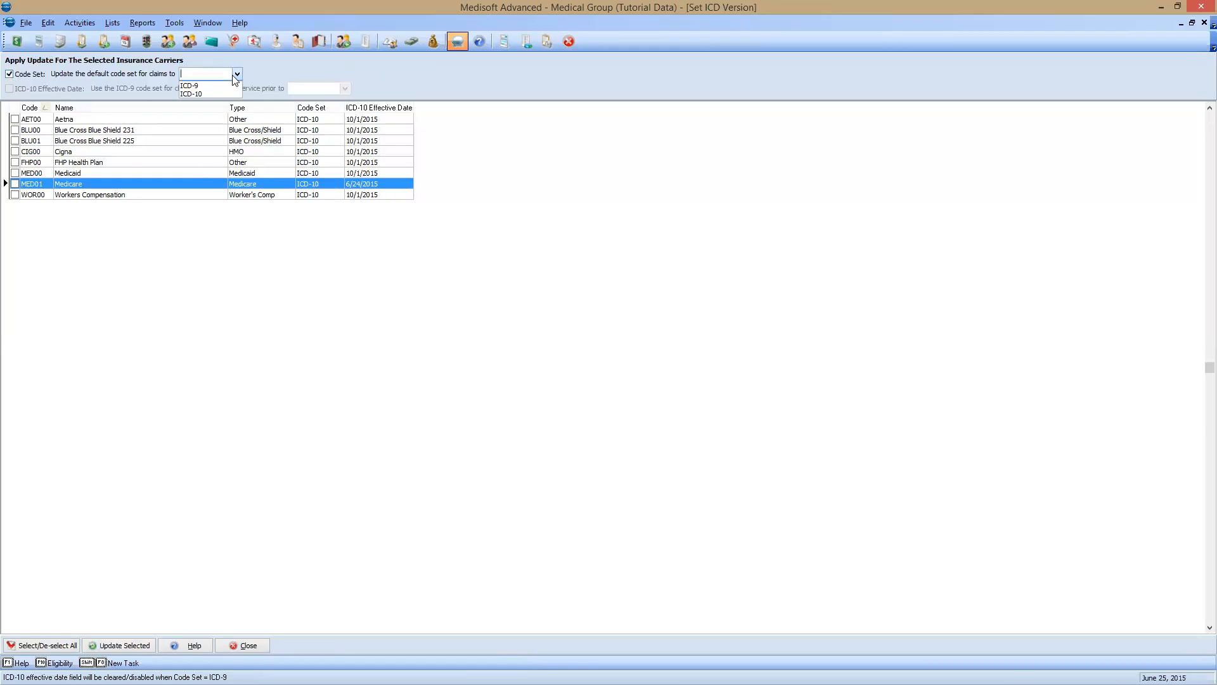
pyautogui.click(205, 83)
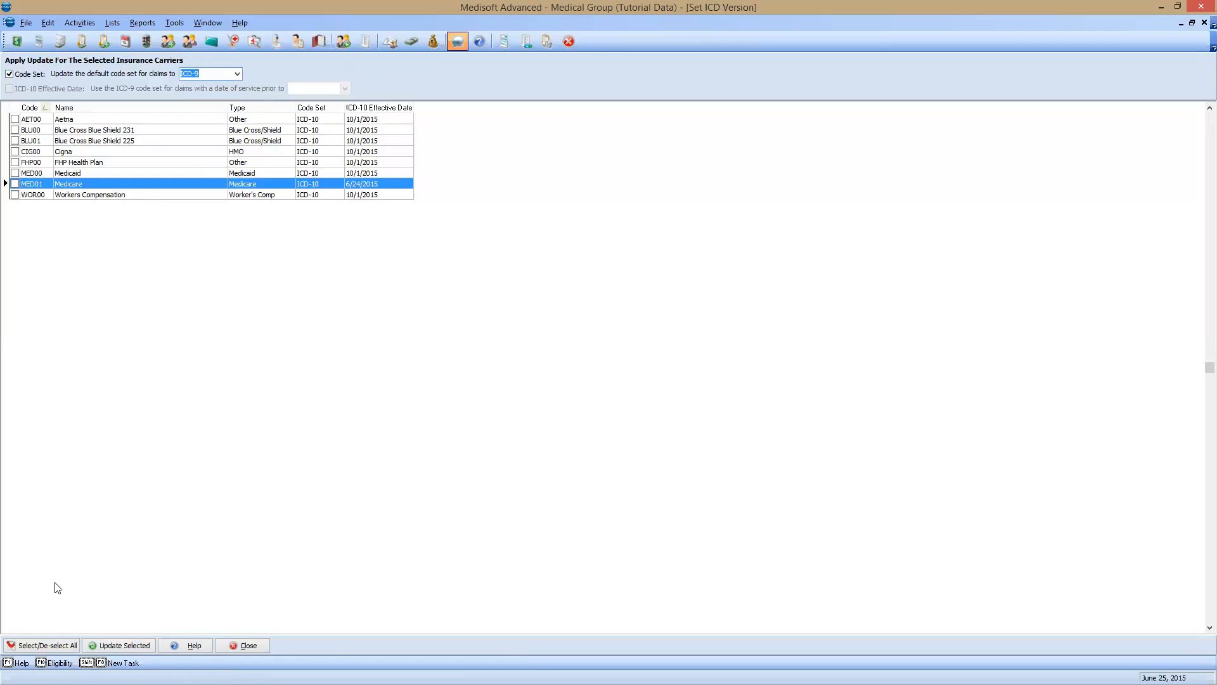
pyautogui.click(52, 649)
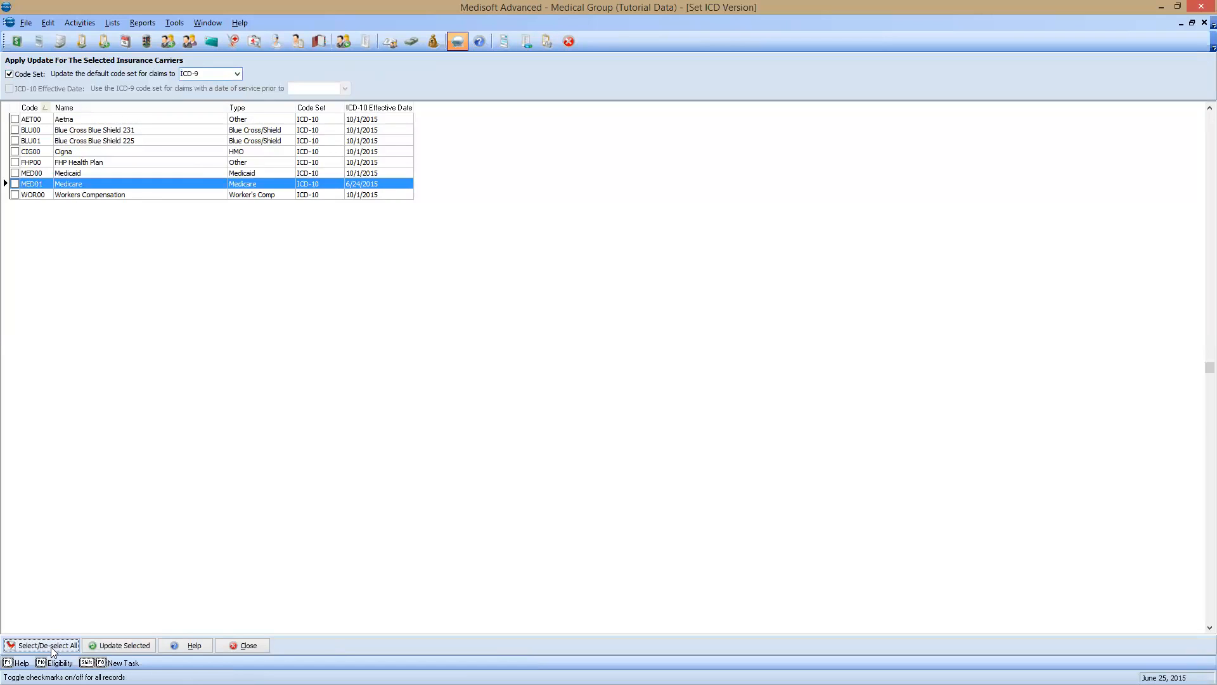
pyautogui.click(132, 650)
pyautogui.click(301, 130)
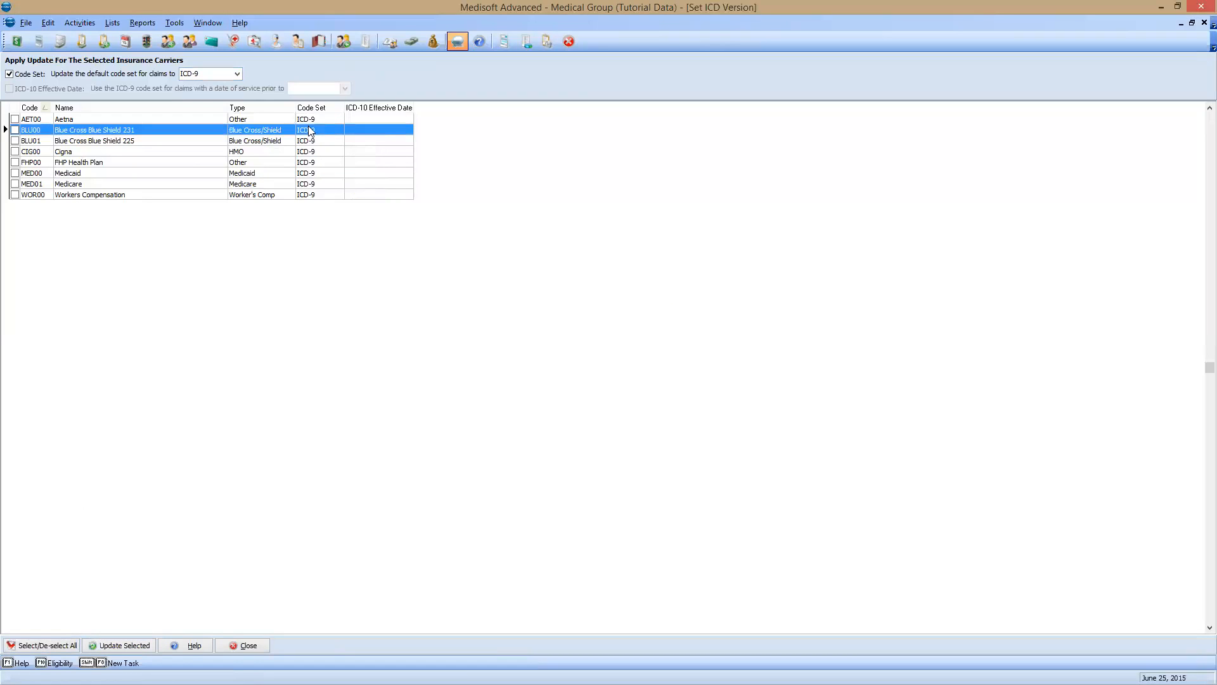
pyautogui.click(312, 119)
pyautogui.click(312, 130)
pyautogui.click(312, 139)
pyautogui.click(312, 130)
pyautogui.click(312, 140)
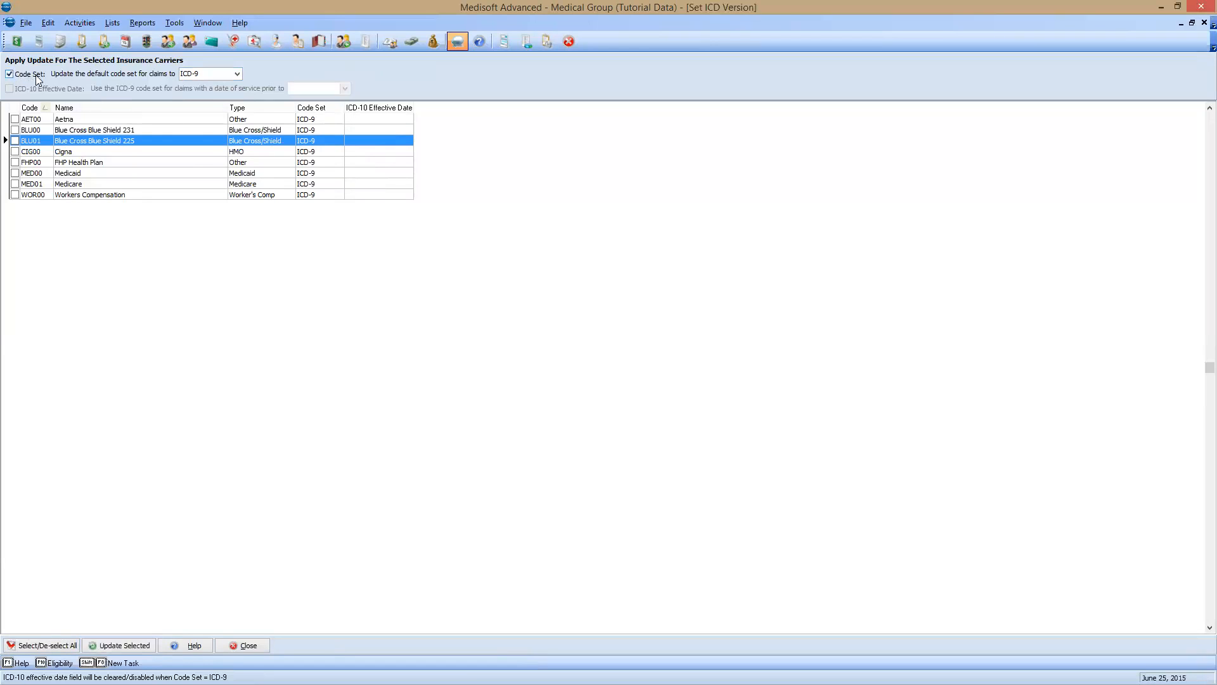
# - Update all insurance carriers to the ICD-10 default code set with an ICD-10 effective date of 10/1/2015
pyautogui.click(238, 77)
pyautogui.click(200, 92)
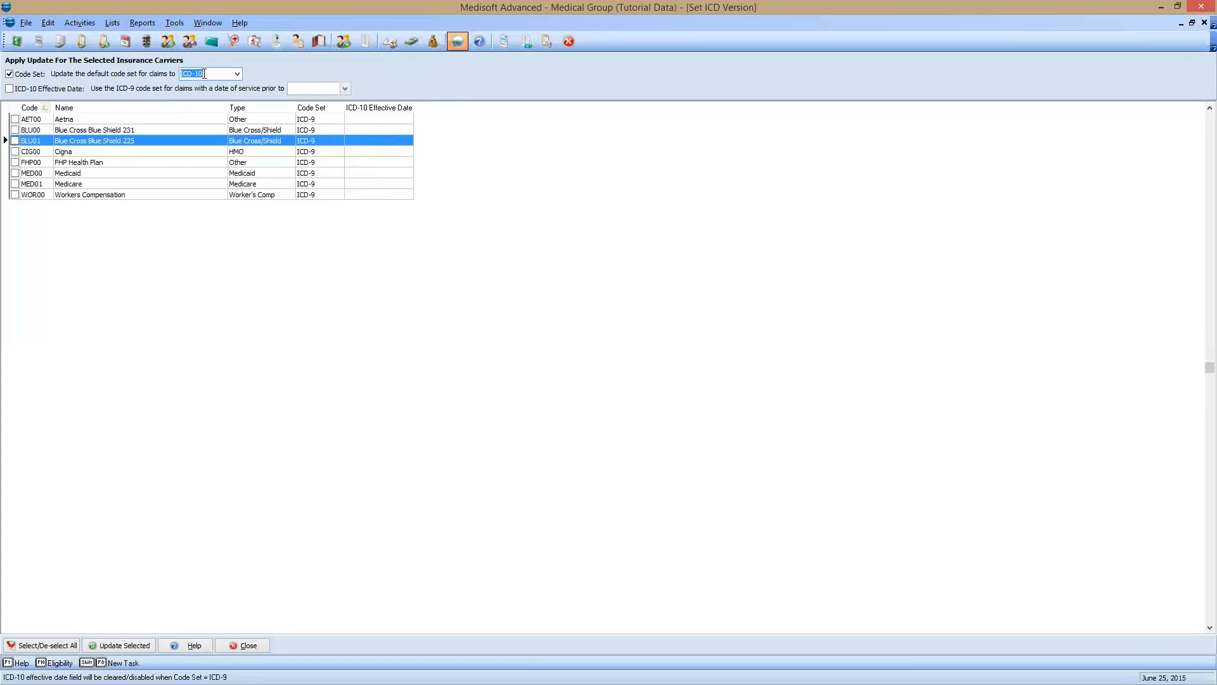
pyautogui.click(10, 89)
pyautogui.click(345, 88)
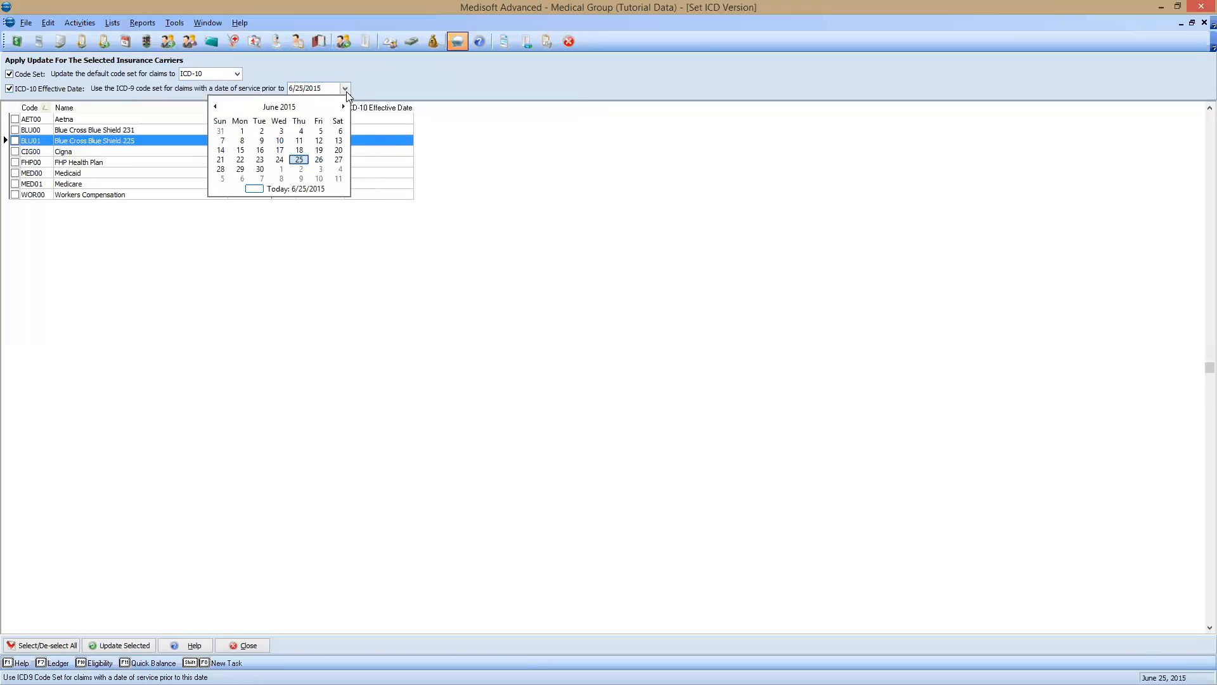
pyautogui.click(275, 107)
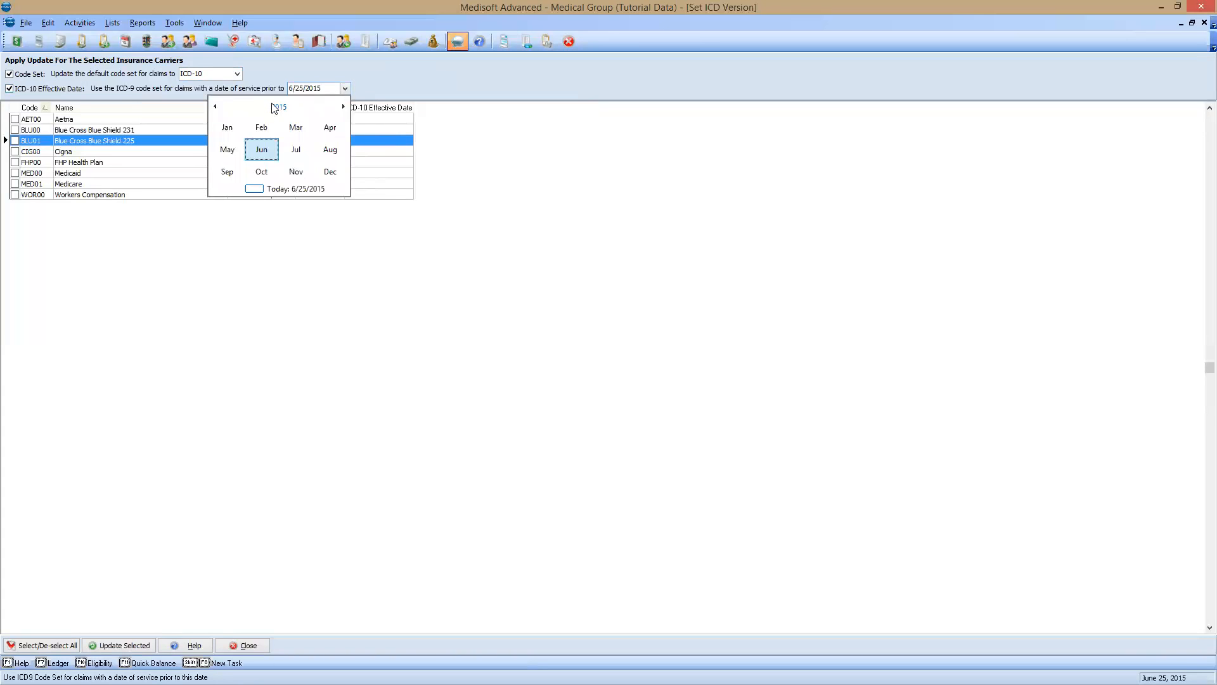
pyautogui.click(261, 173)
pyautogui.click(345, 89)
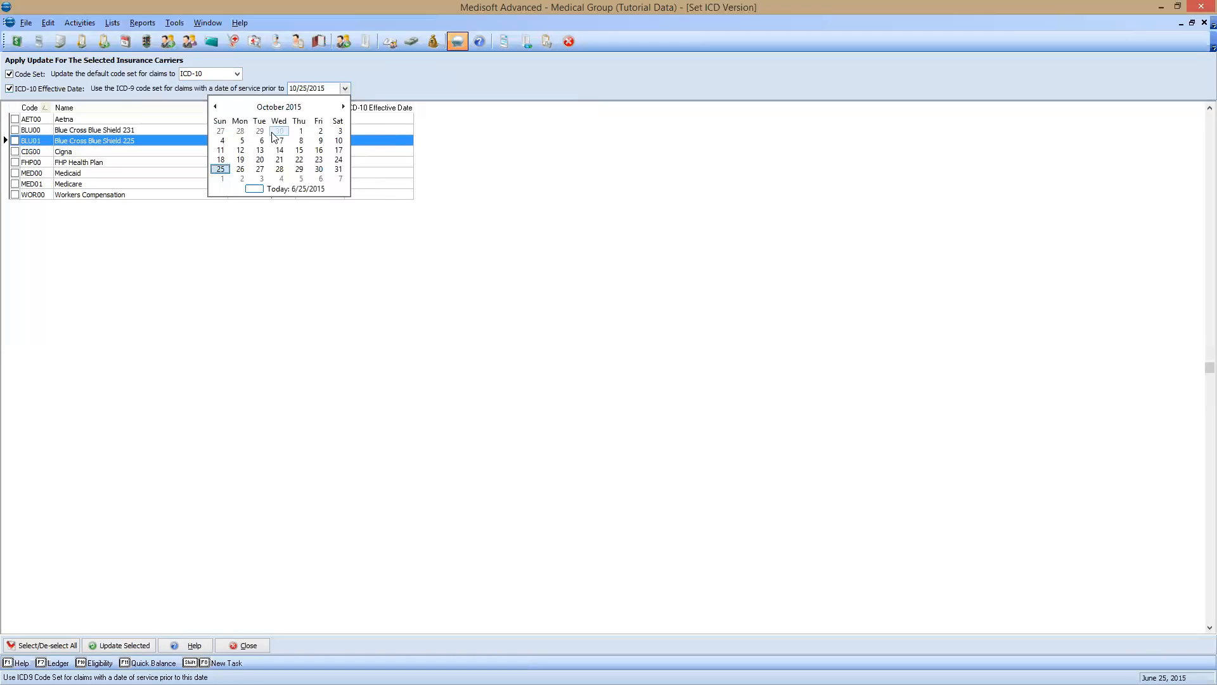
pyautogui.click(301, 131)
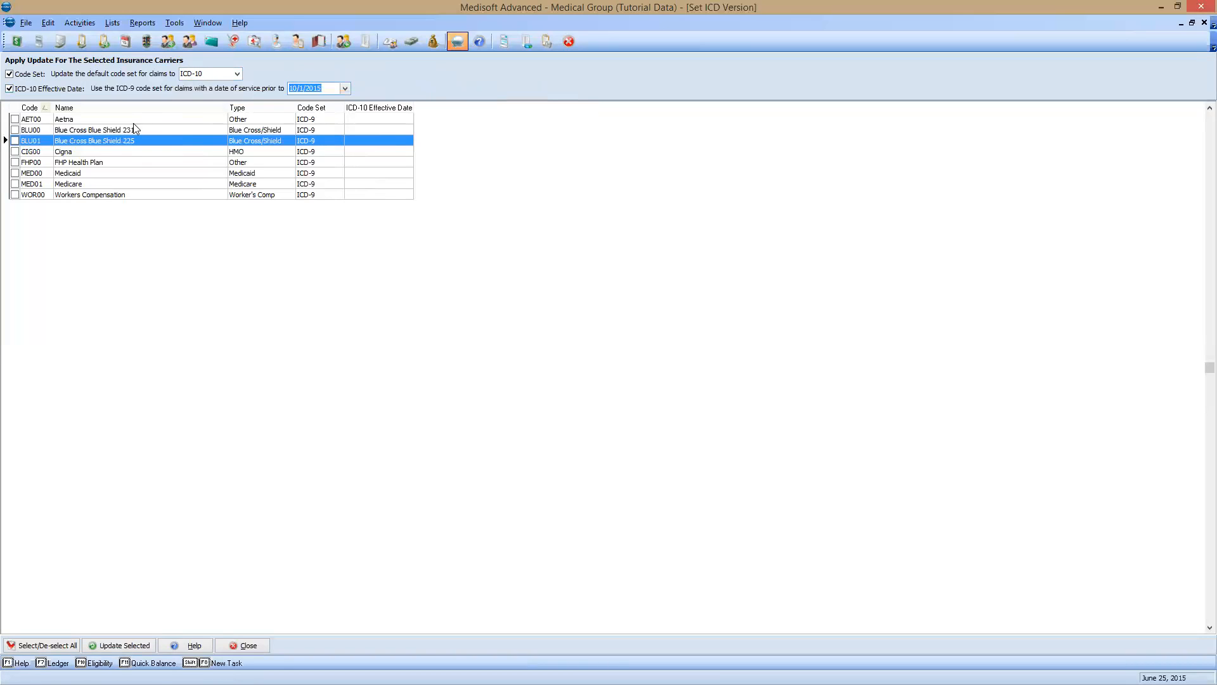
pyautogui.click(46, 651)
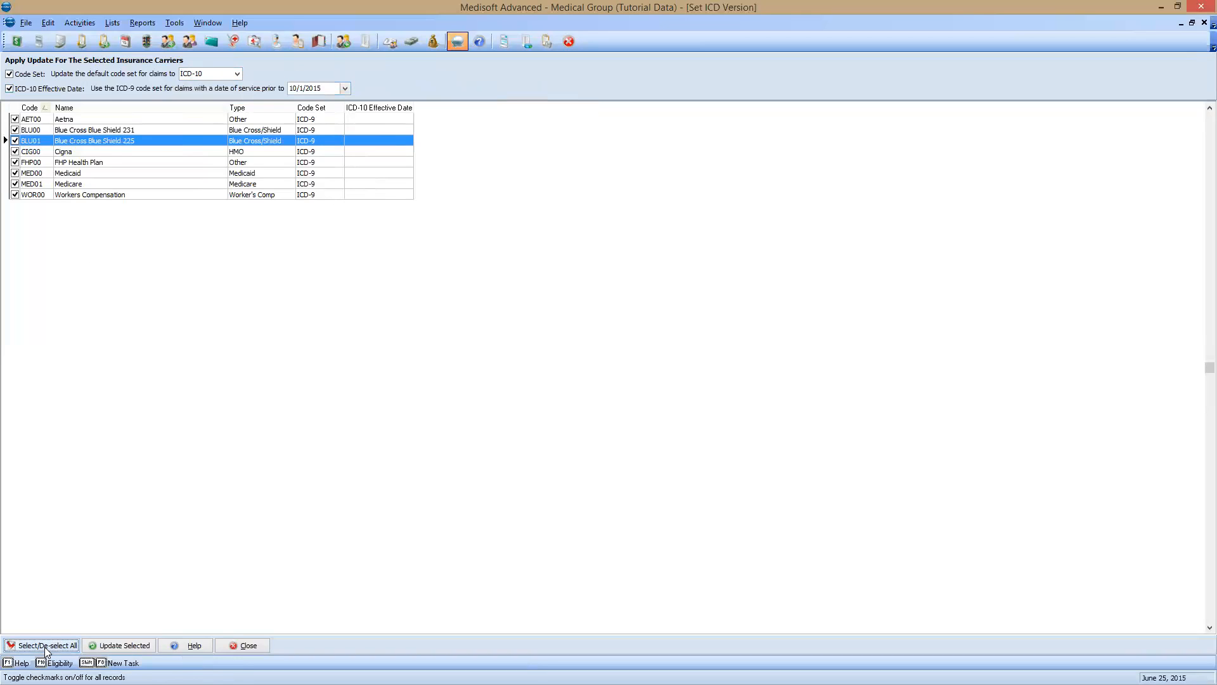
pyautogui.click(108, 647)
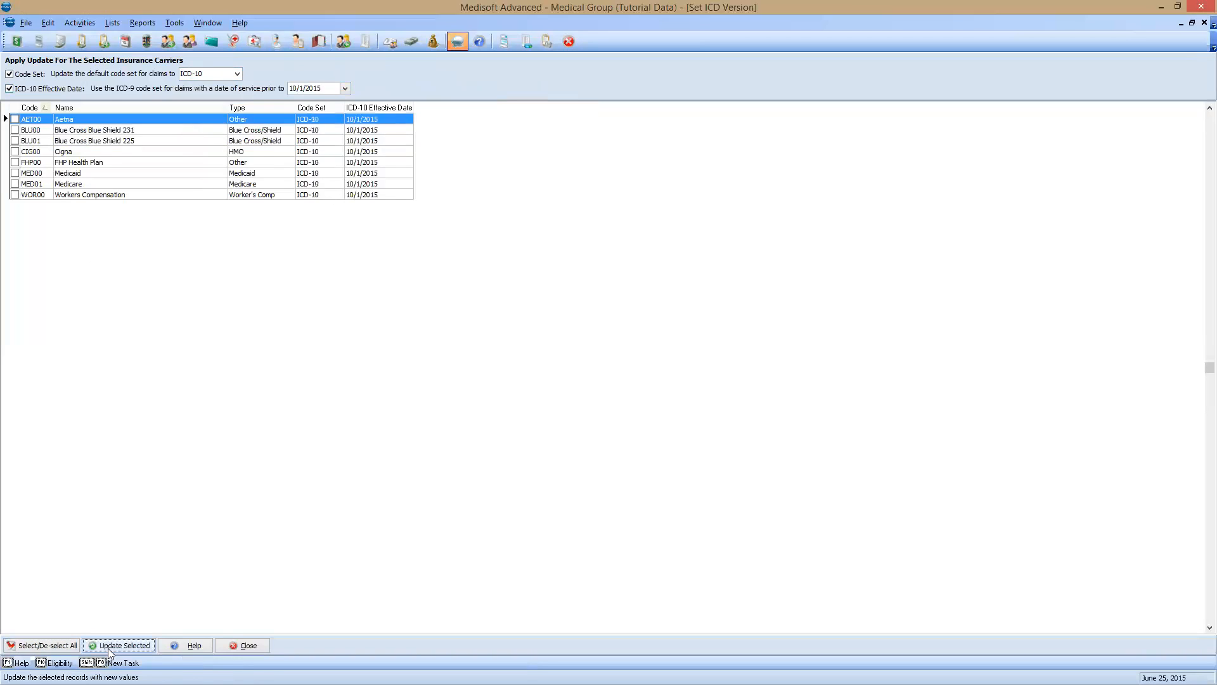
# - Review the code set and effective date in the carrier rows, and close the Set ICD Version utility
pyautogui.press('Down')
pyautogui.press('Down')
pyautogui.press('Down')
pyautogui.press('Down')
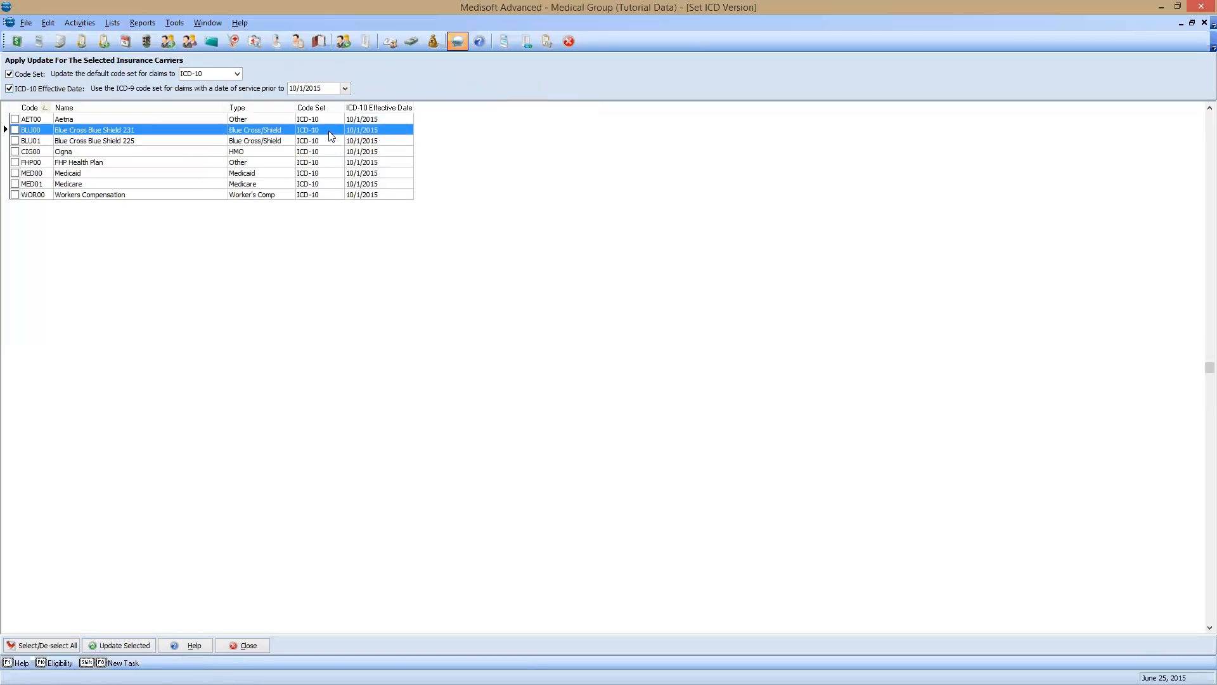
pyautogui.click(365, 184)
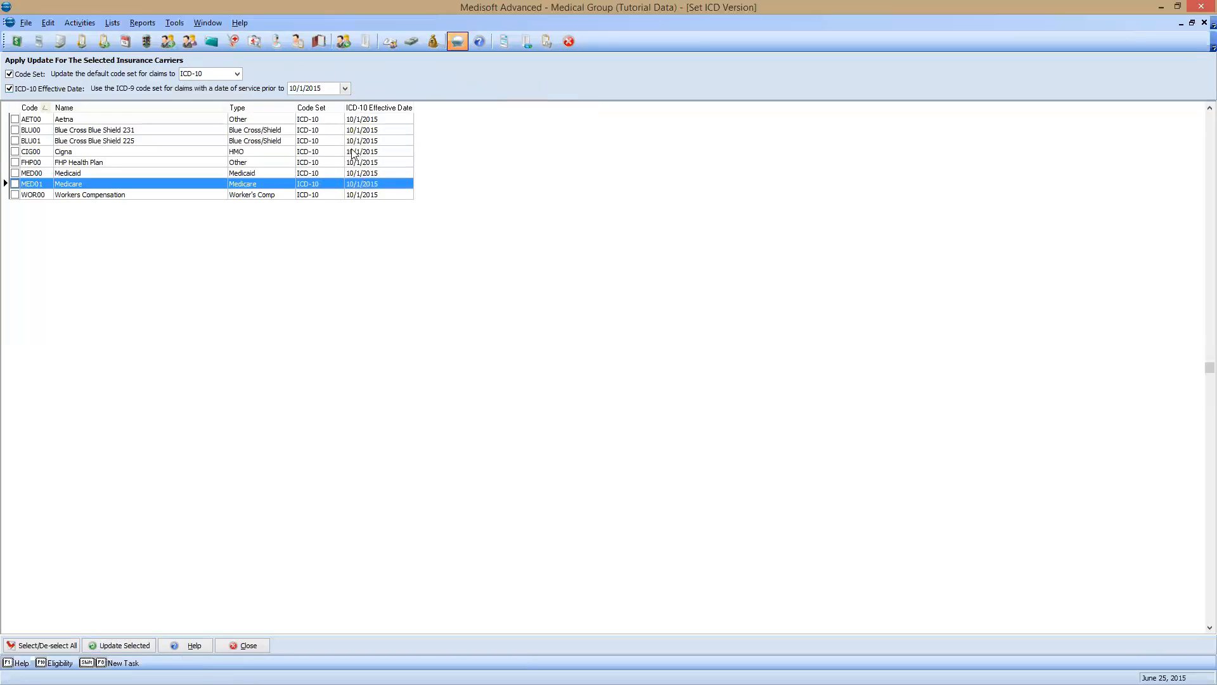
pyautogui.click(329, 144)
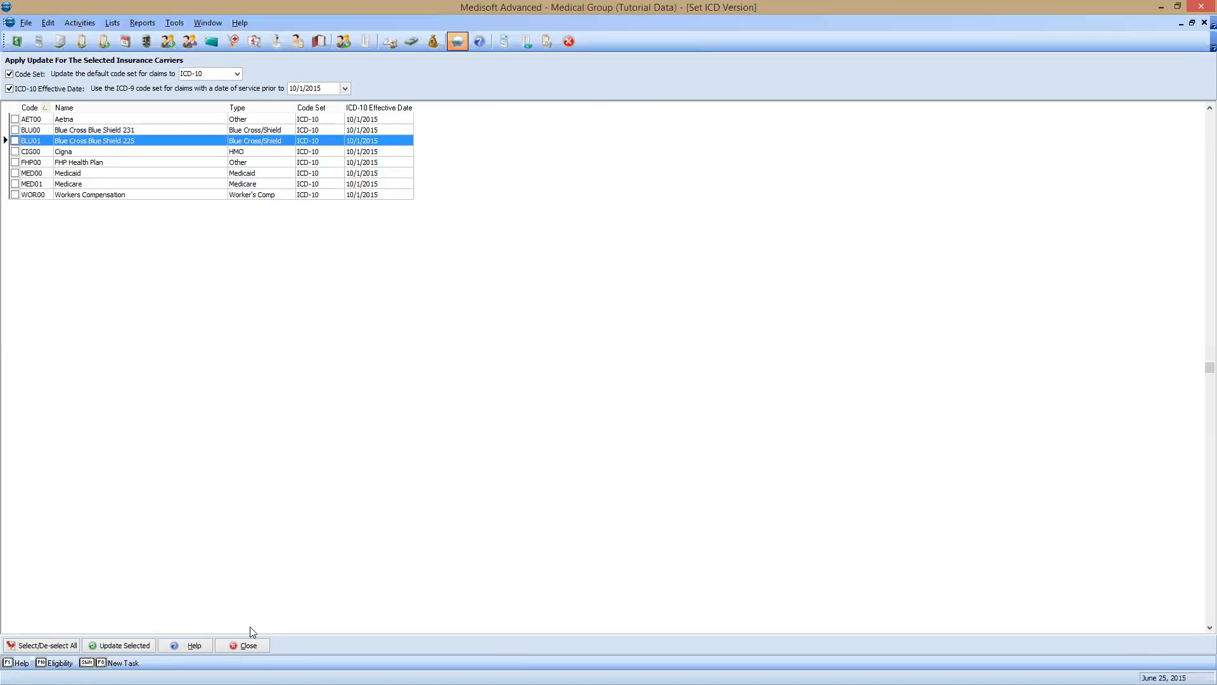
pyautogui.click(253, 643)
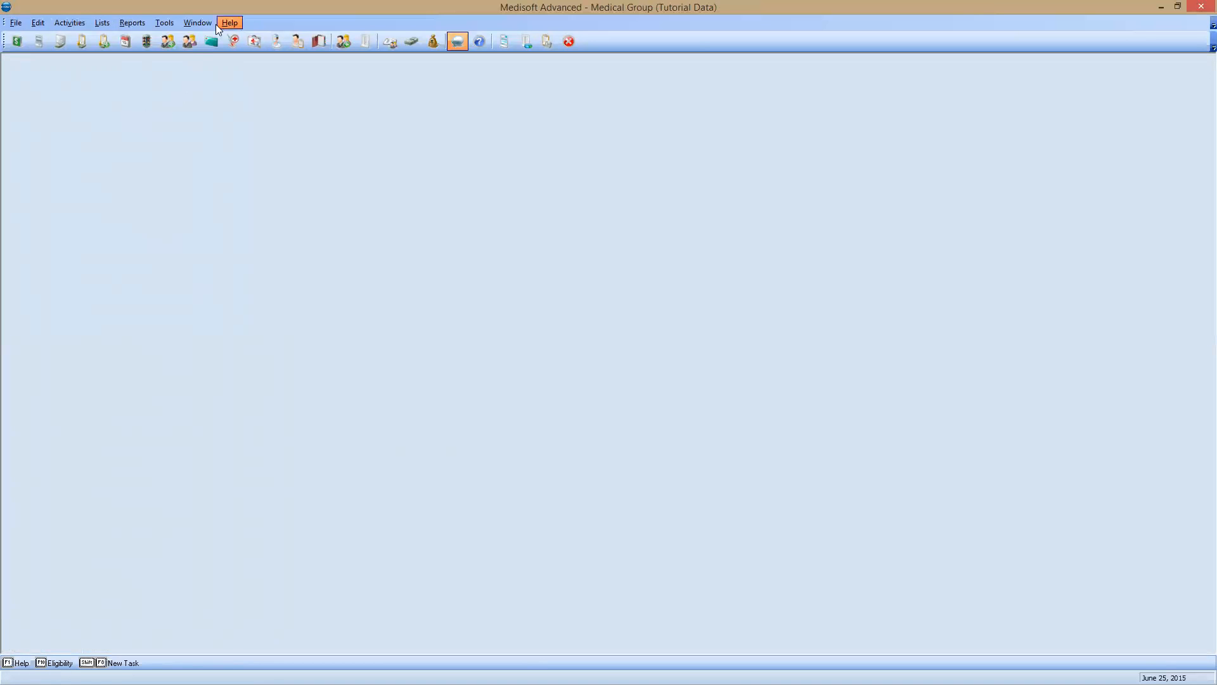
# - Open the Medicare record from the insurance carrier list and show its options and codes
pyautogui.click(99, 26)
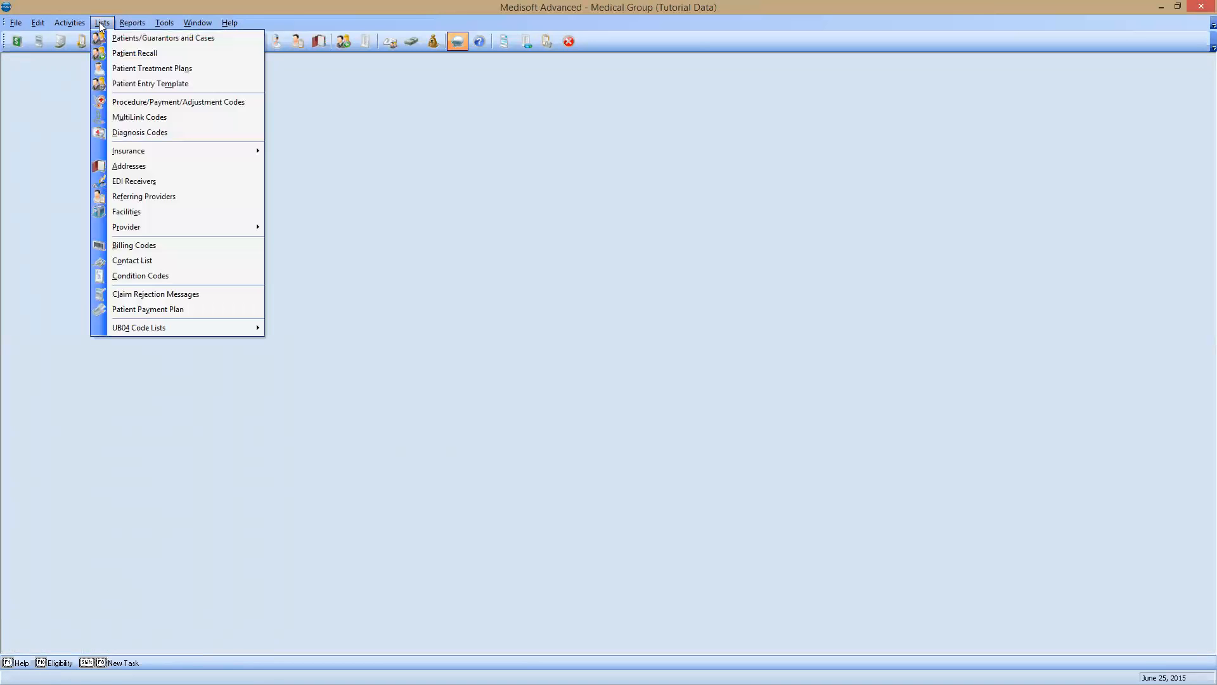
pyautogui.moveTo(110, 152)
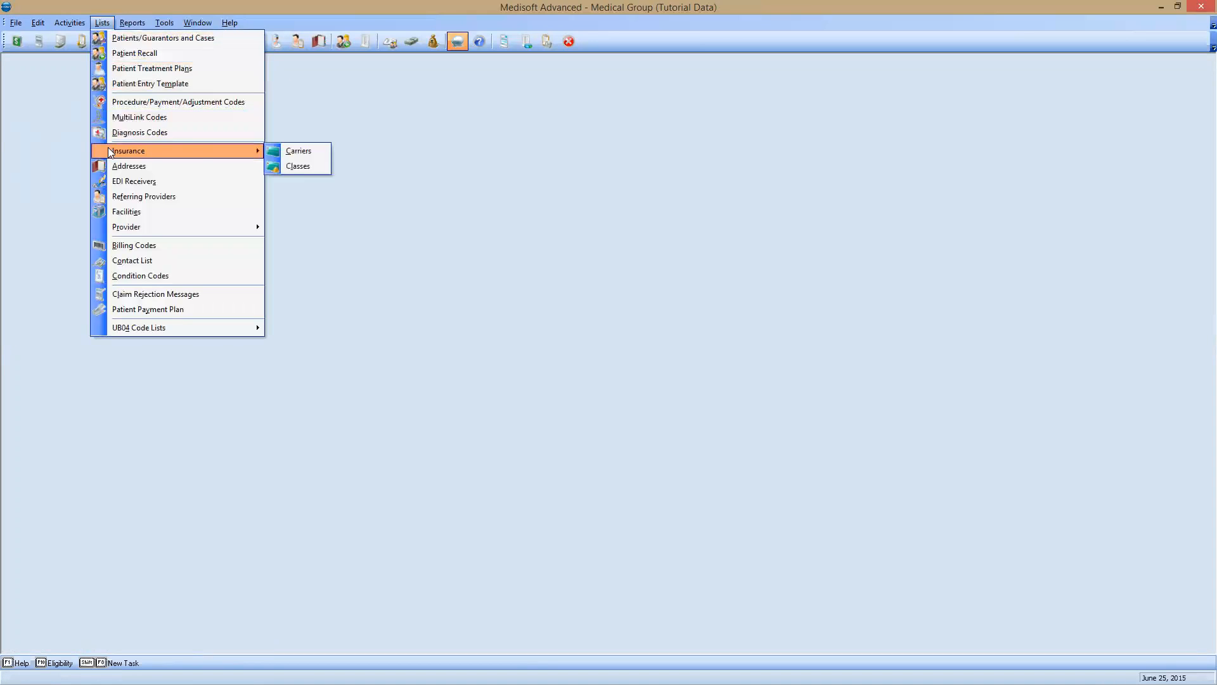
pyautogui.click(315, 153)
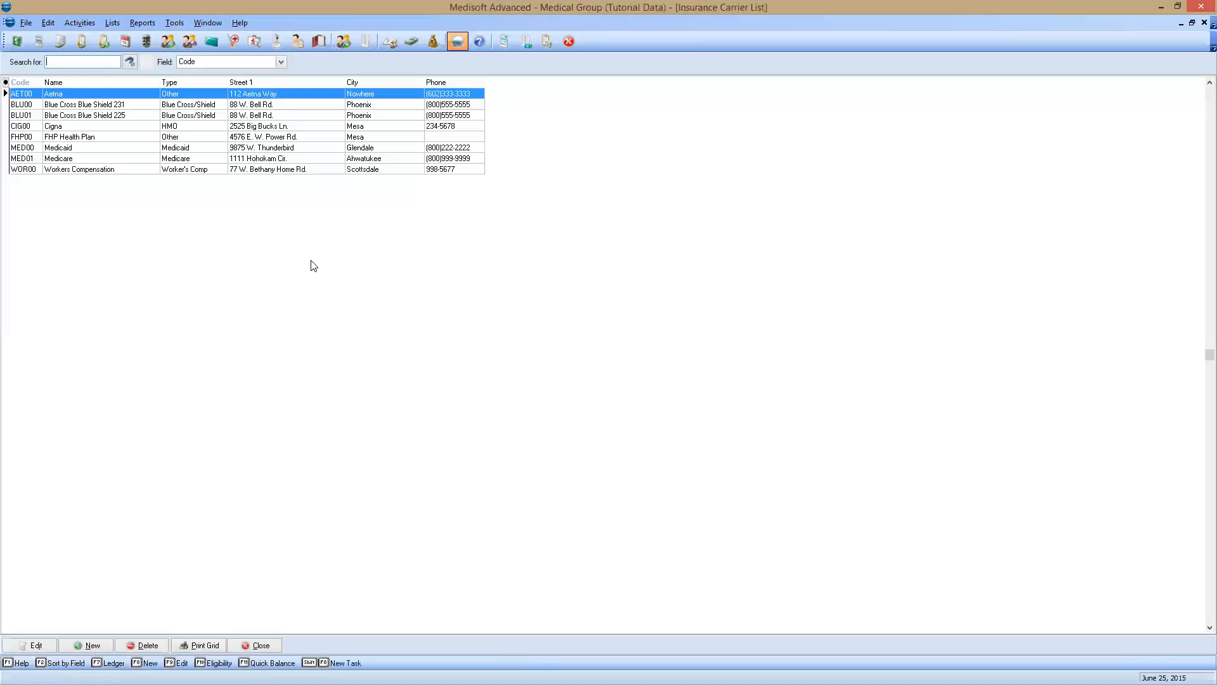
pyautogui.click(99, 158)
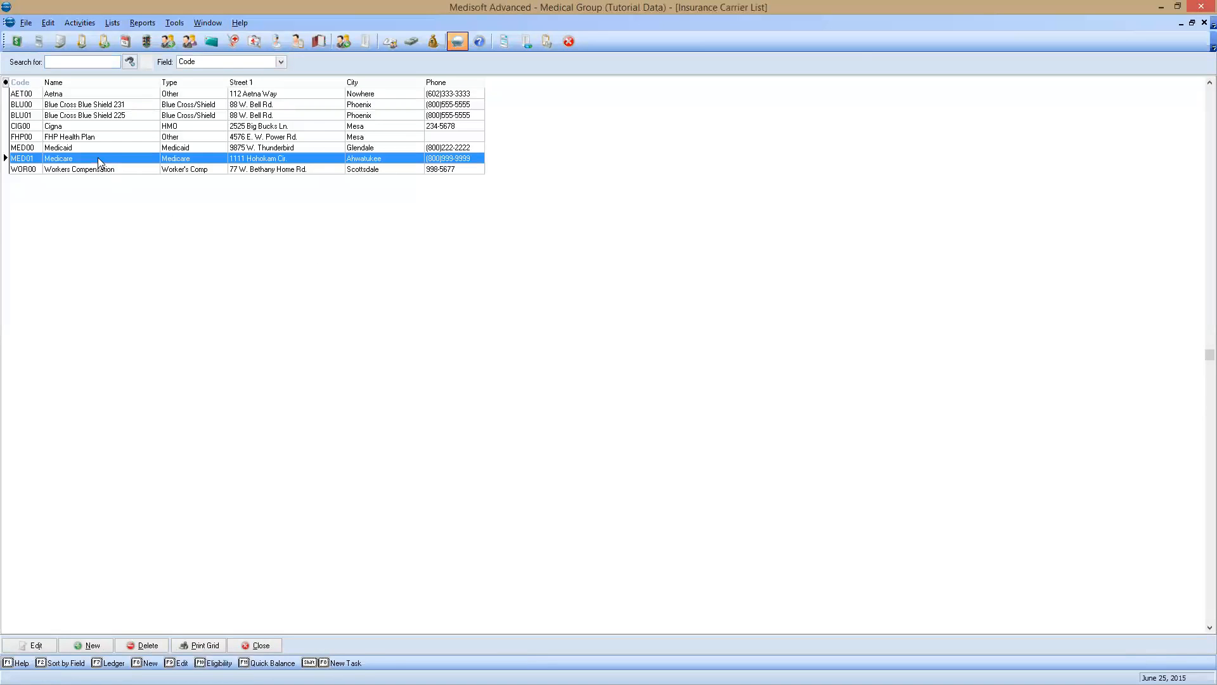
pyautogui.doubleClick(98, 158)
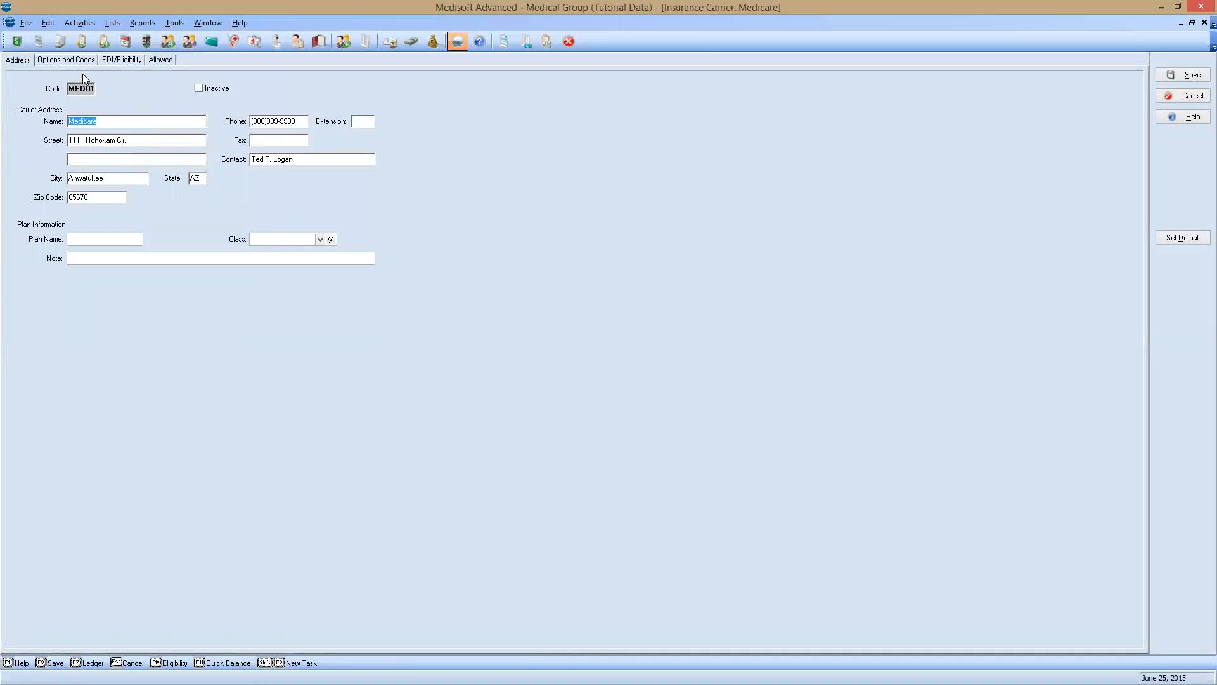
pyautogui.click(73, 60)
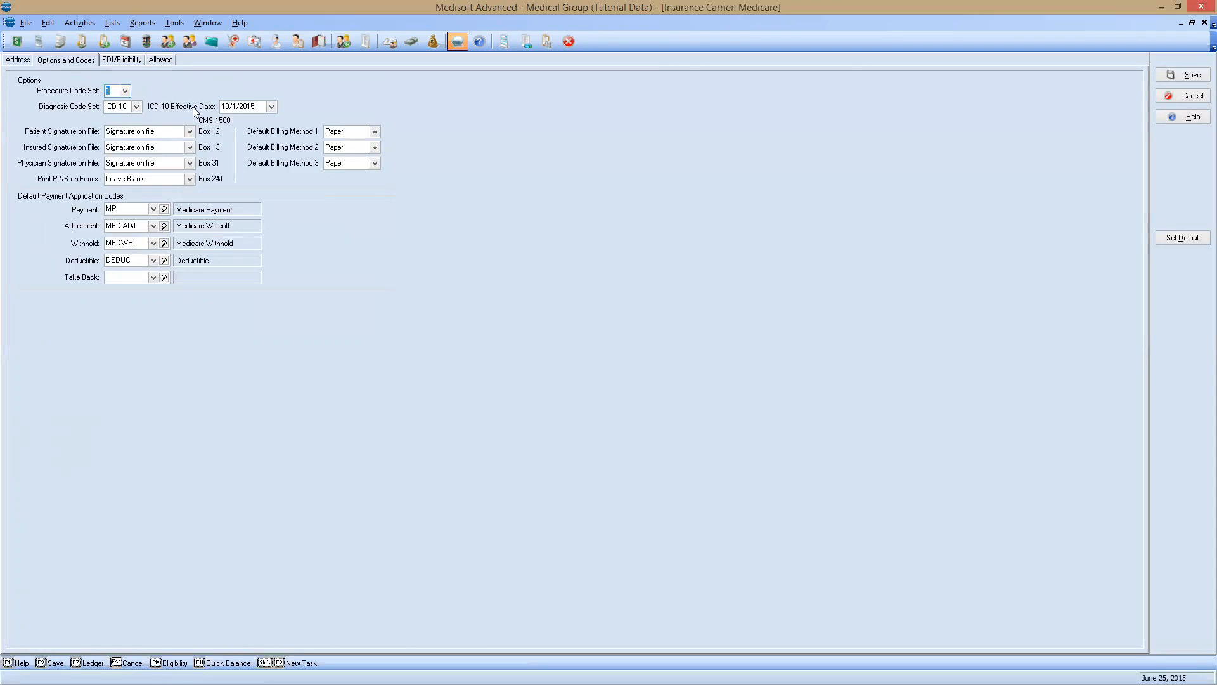
# - Set Medicare's diagnosis code set to ICD-10 with effective date 6/24/2015, save the record and close the carrier list
pyautogui.click(136, 107)
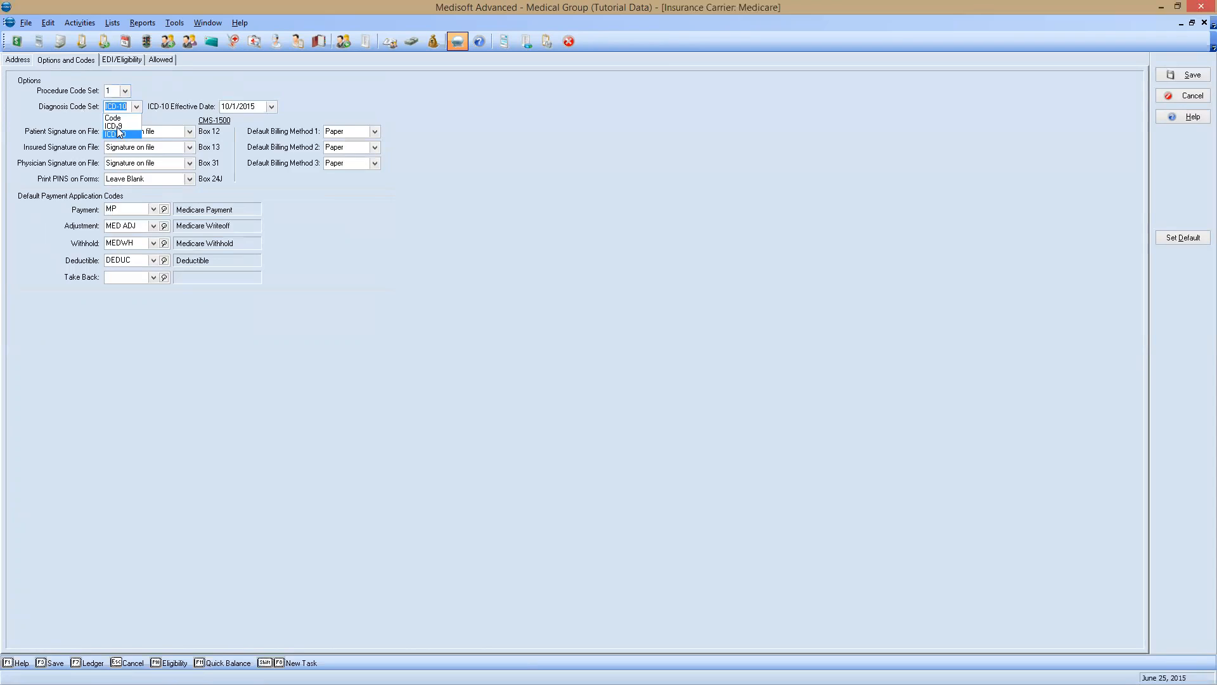
pyautogui.click(118, 126)
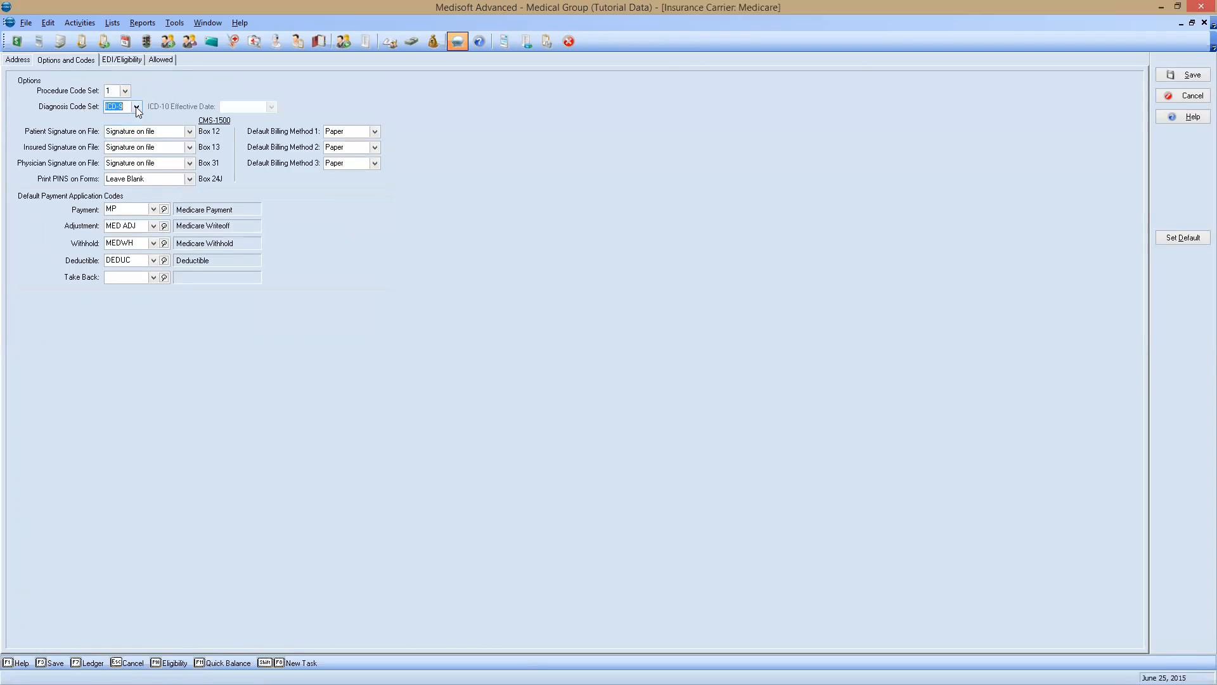
pyautogui.click(137, 106)
pyautogui.click(117, 134)
pyautogui.click(272, 107)
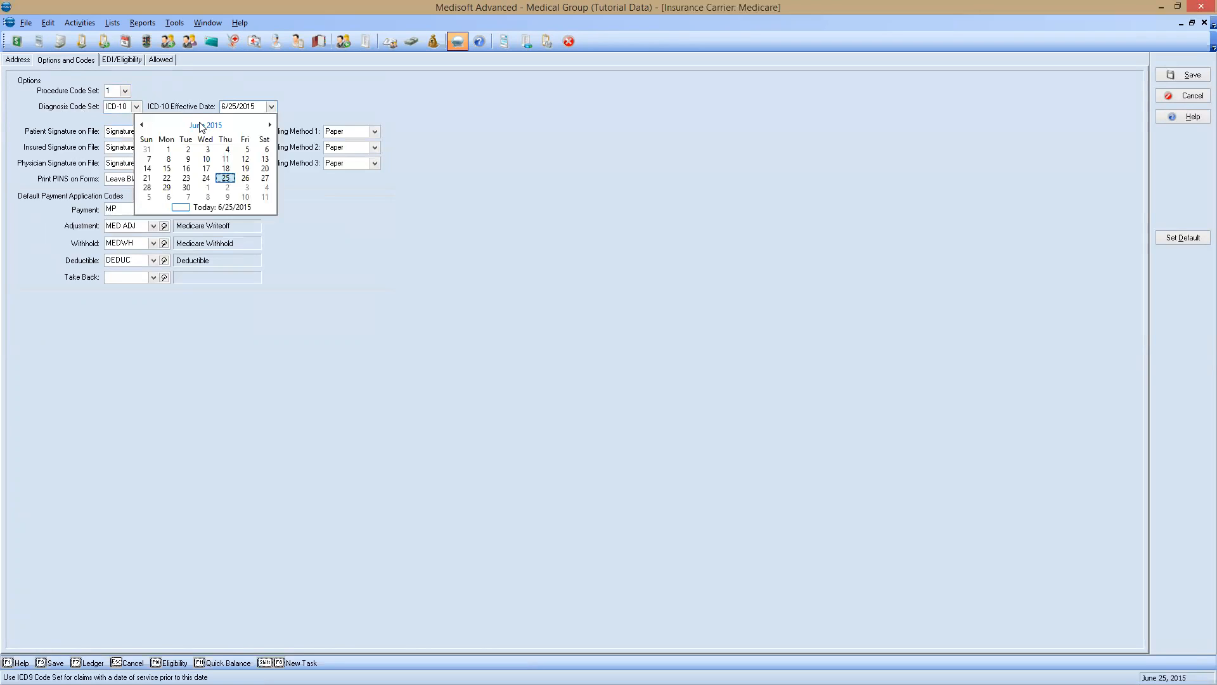
pyautogui.click(205, 178)
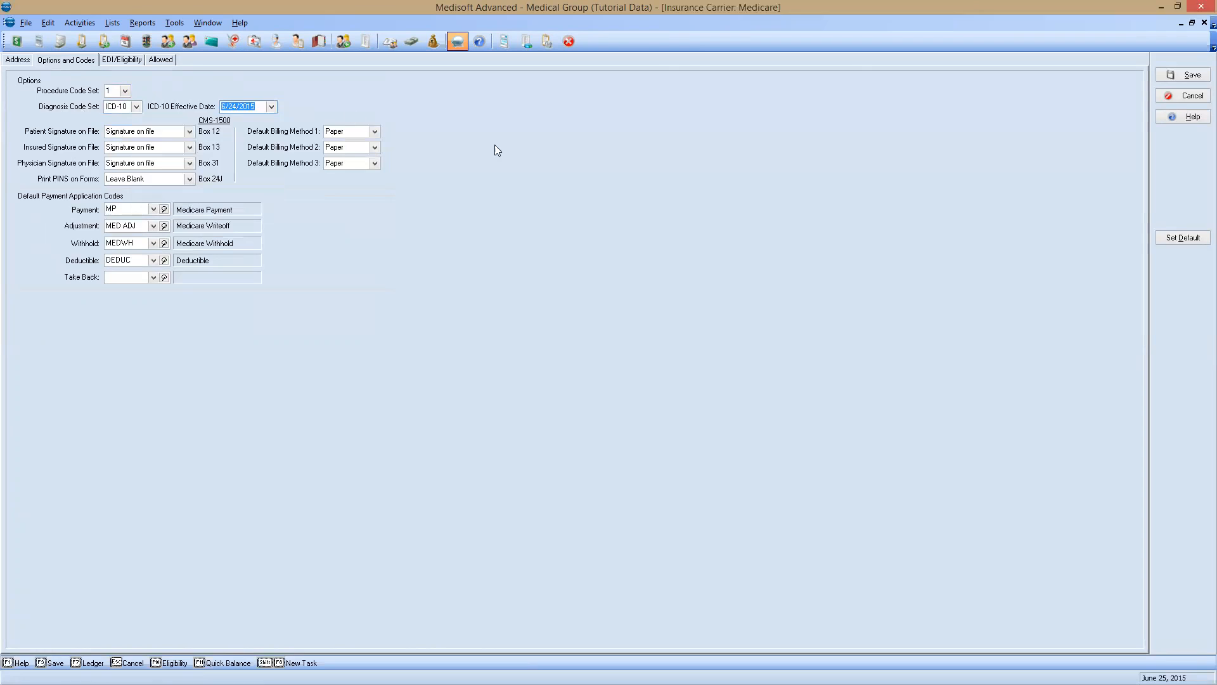
pyautogui.click(1165, 74)
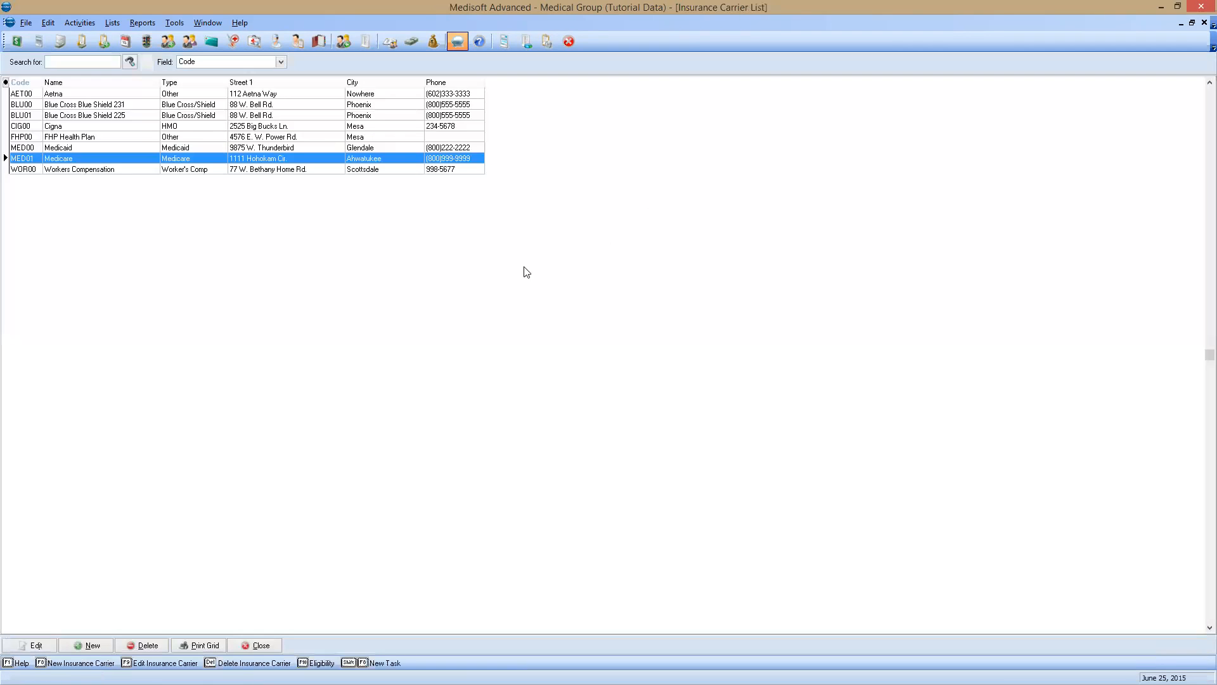
pyautogui.click(251, 644)
# - Open the first listed patient's chart in transaction entry and check the Medicare details and the charge's two diagnosis codes
pyautogui.click(17, 41)
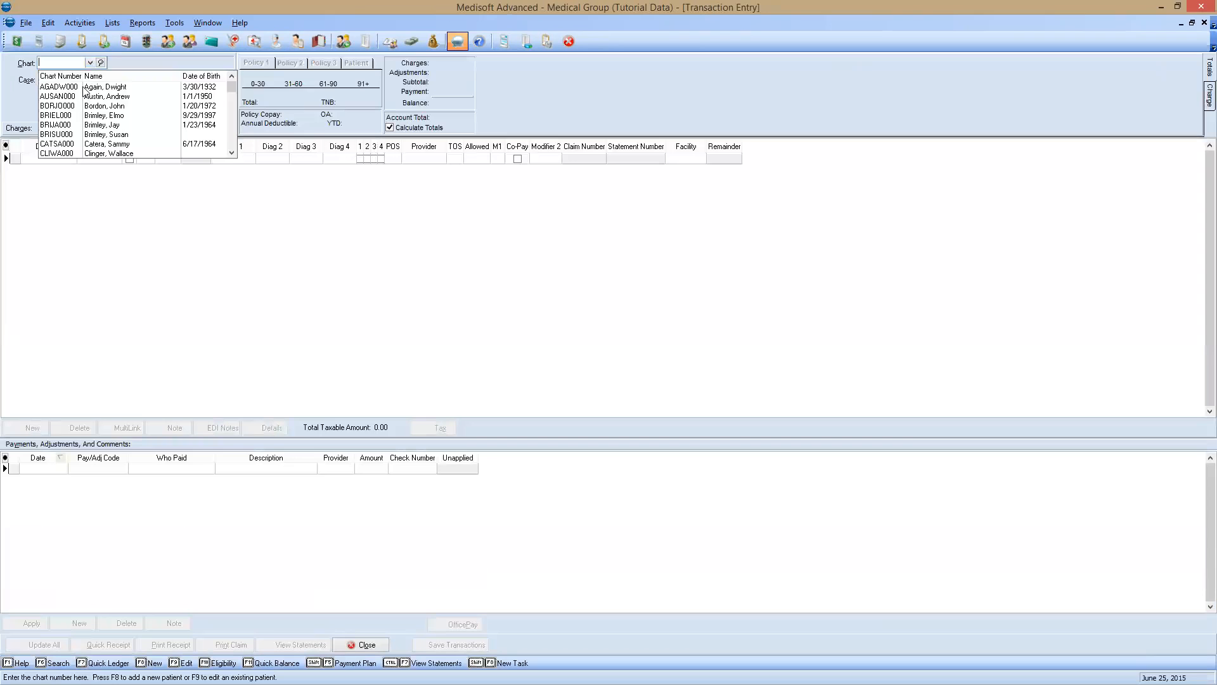
pyautogui.click(83, 89)
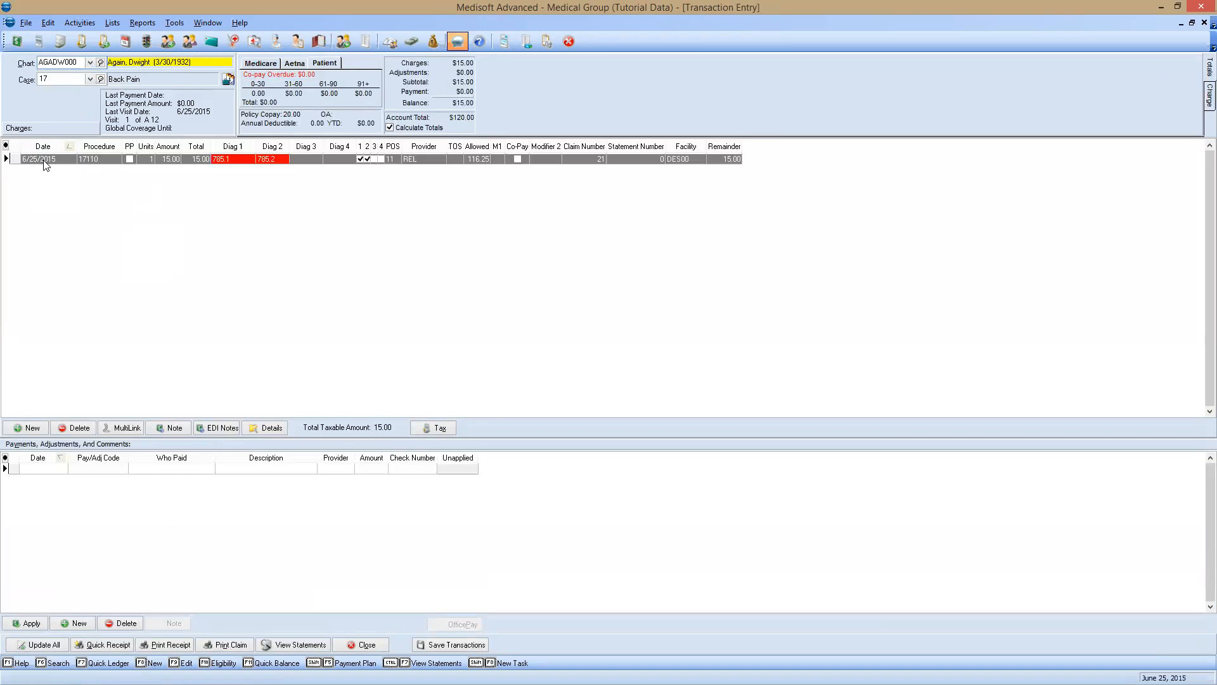
pyautogui.click(259, 64)
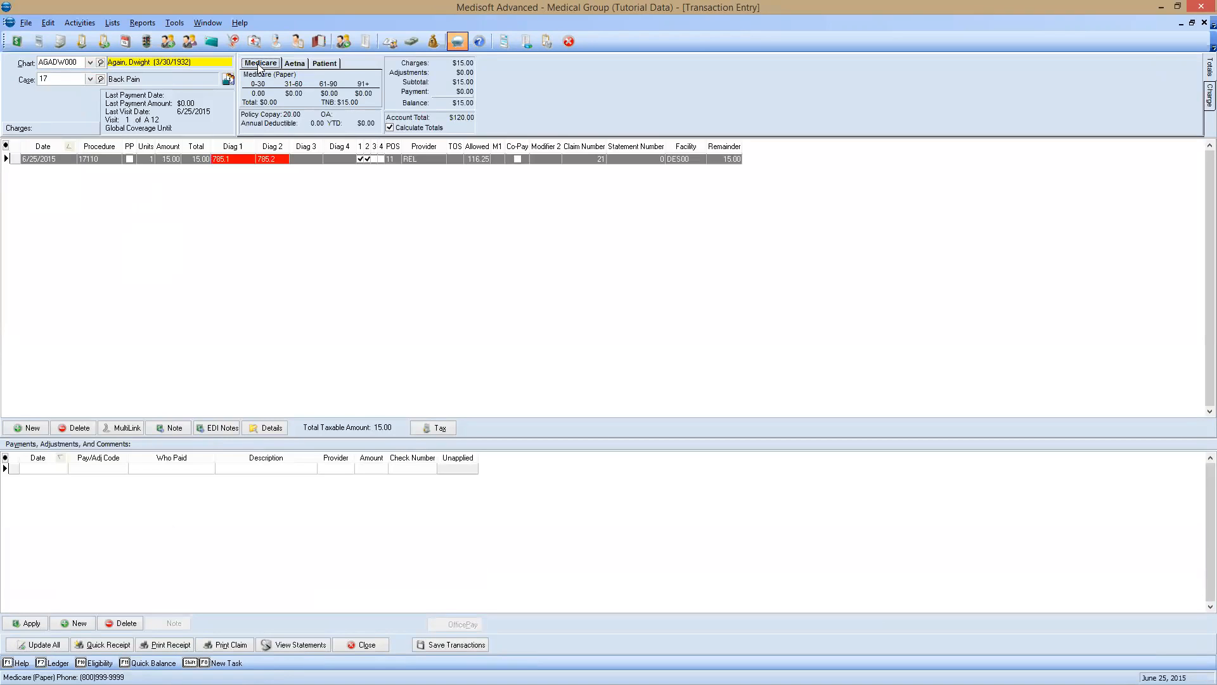
pyautogui.click(230, 160)
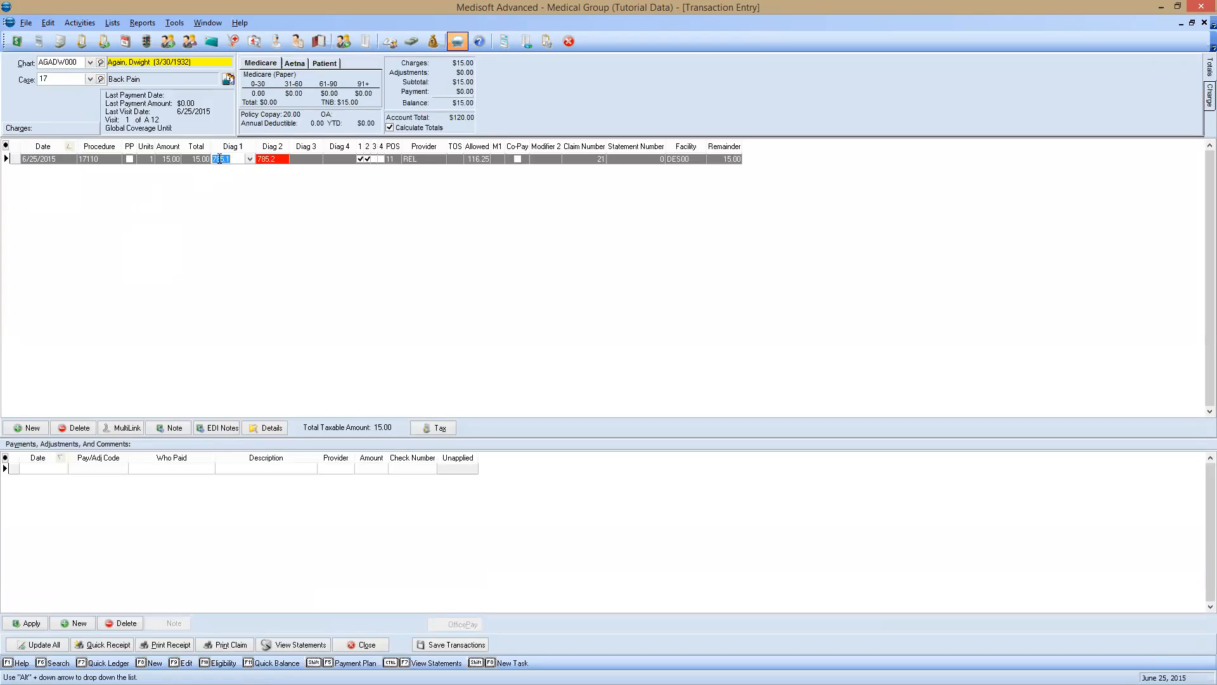
pyautogui.click(265, 159)
pyautogui.click(223, 159)
pyautogui.click(266, 162)
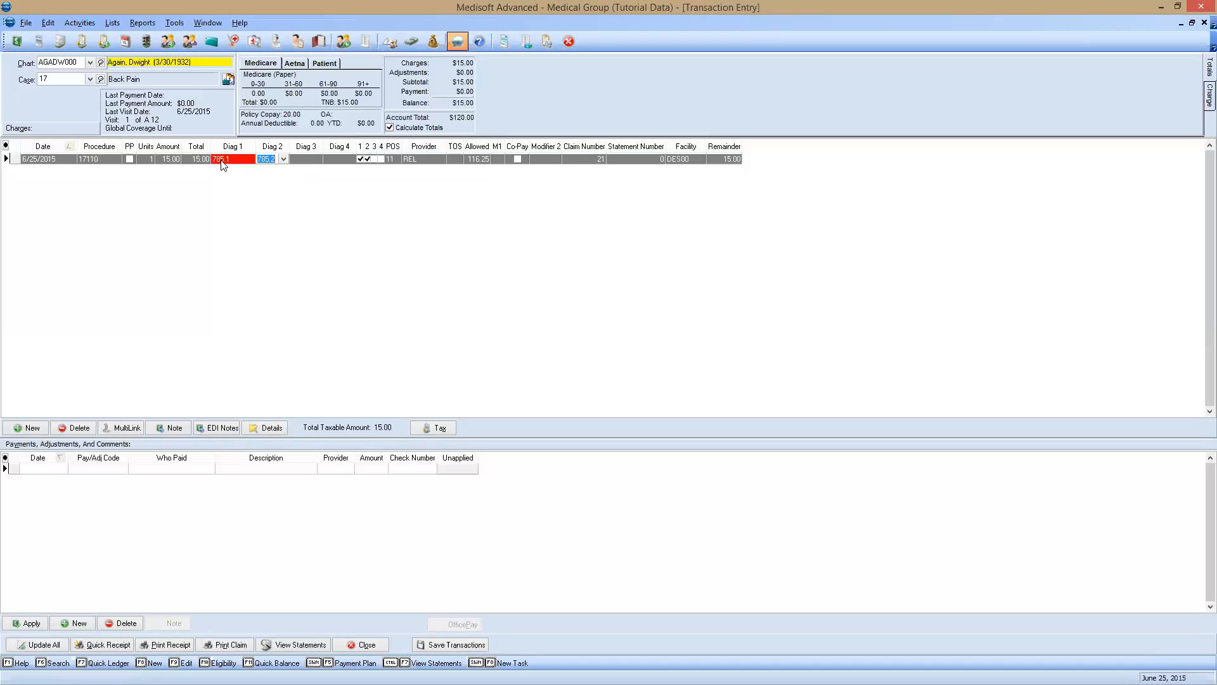
# - Delete the existing 6/25/2015 charge for procedure 17110 from the patient's case
pyautogui.click(71, 429)
pyautogui.click(411, 270)
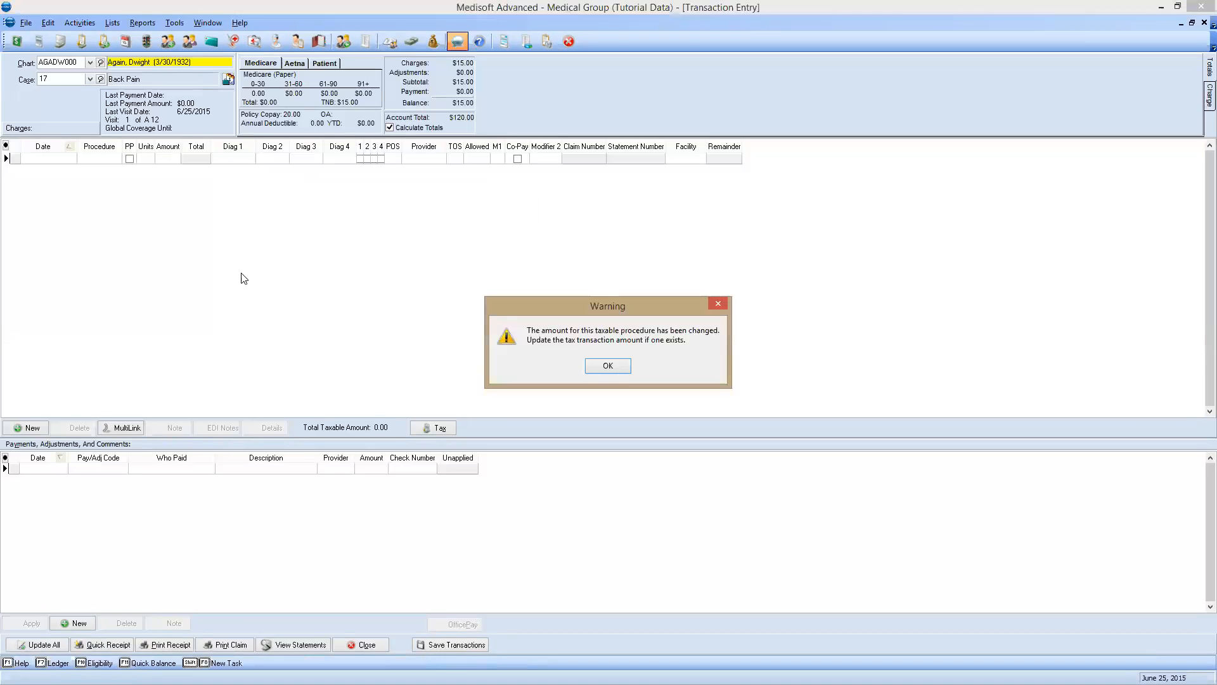
pyautogui.click(607, 366)
# - Add a new charge for procedure 17110 to the patient's case
pyautogui.click(22, 430)
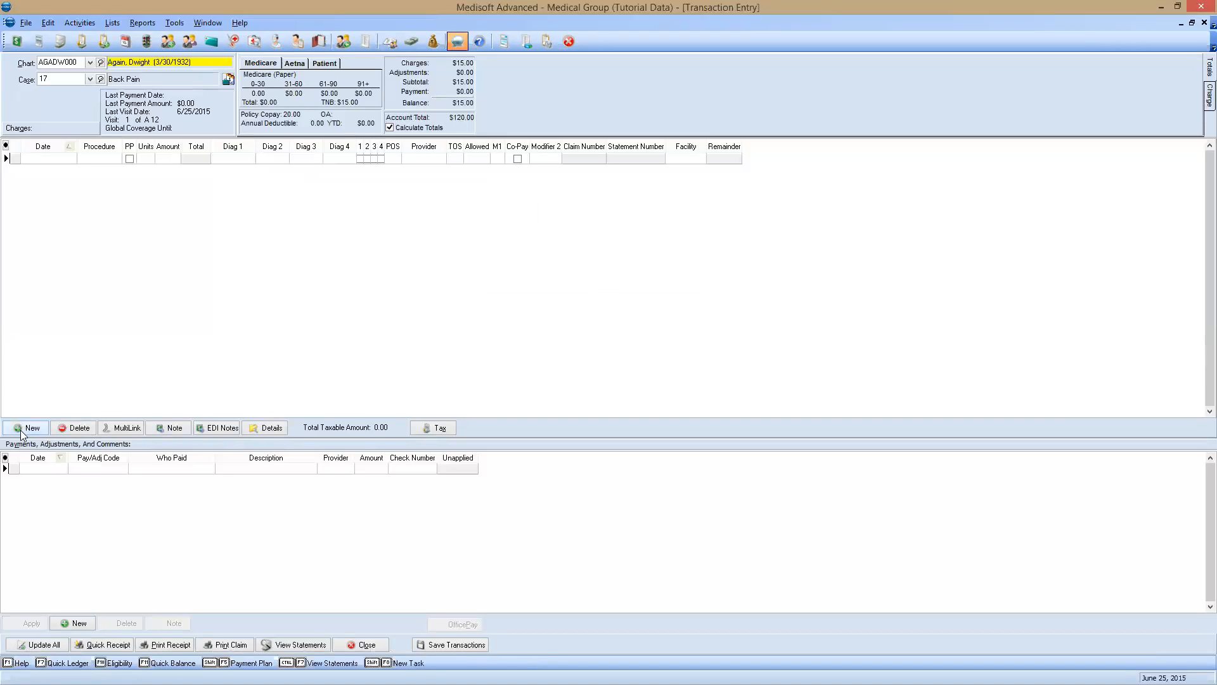
pyautogui.click(99, 161)
pyautogui.click(104, 162)
pyautogui.click(120, 190)
# - Save the new transaction despite its unmapped diagnosis codes and close transaction entry
pyautogui.click(450, 644)
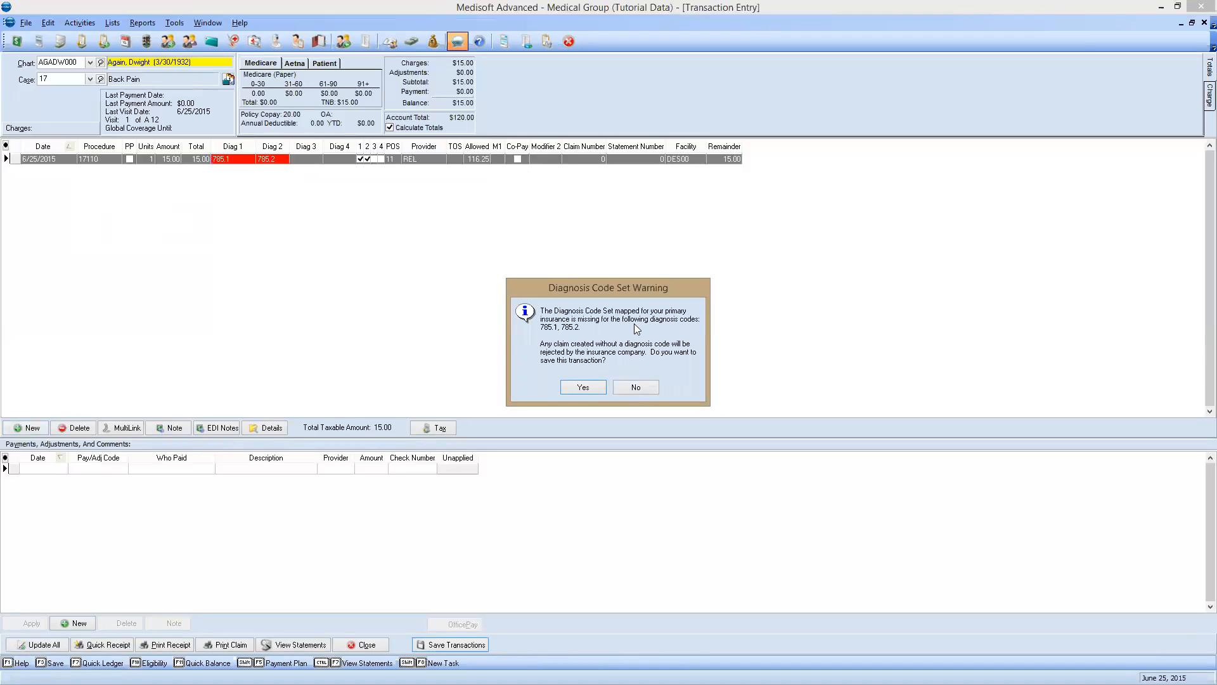
pyautogui.click(581, 386)
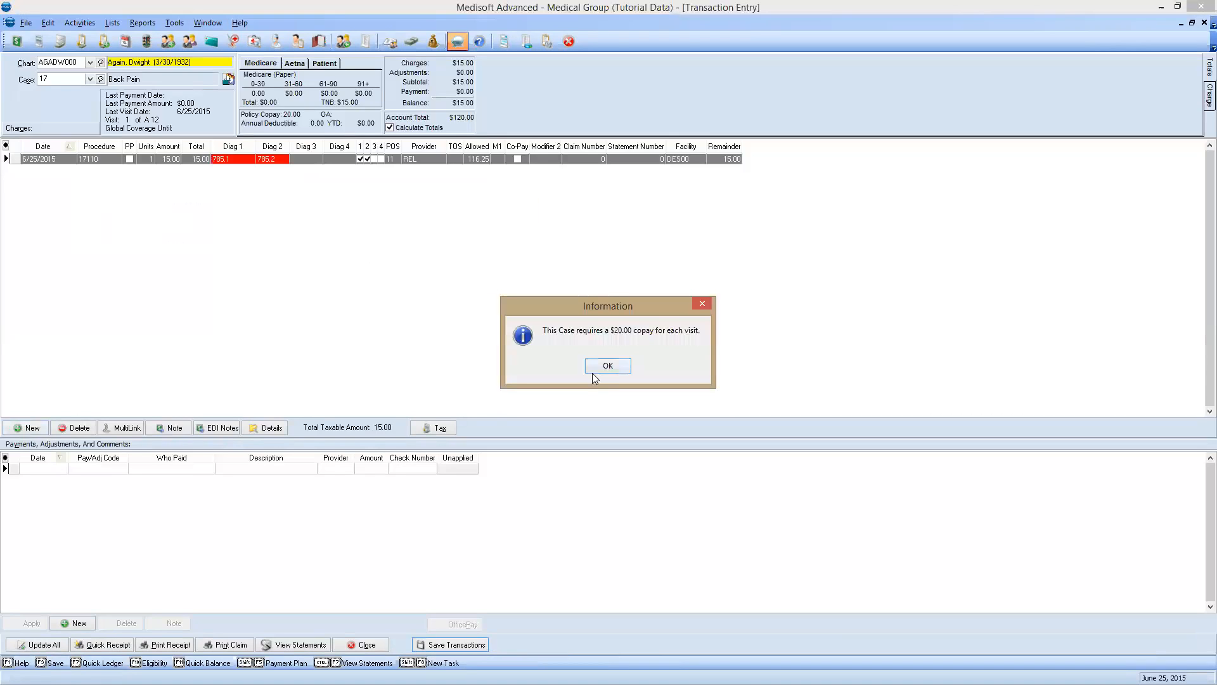
pyautogui.click(596, 369)
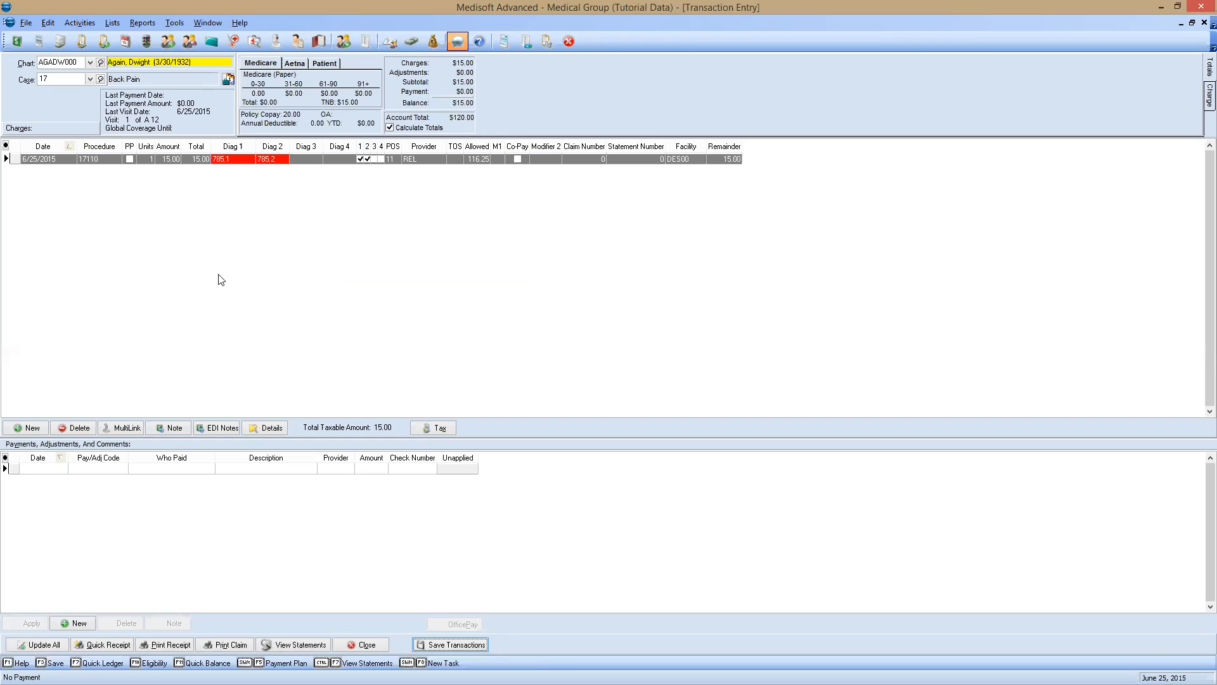
pyautogui.click(362, 646)
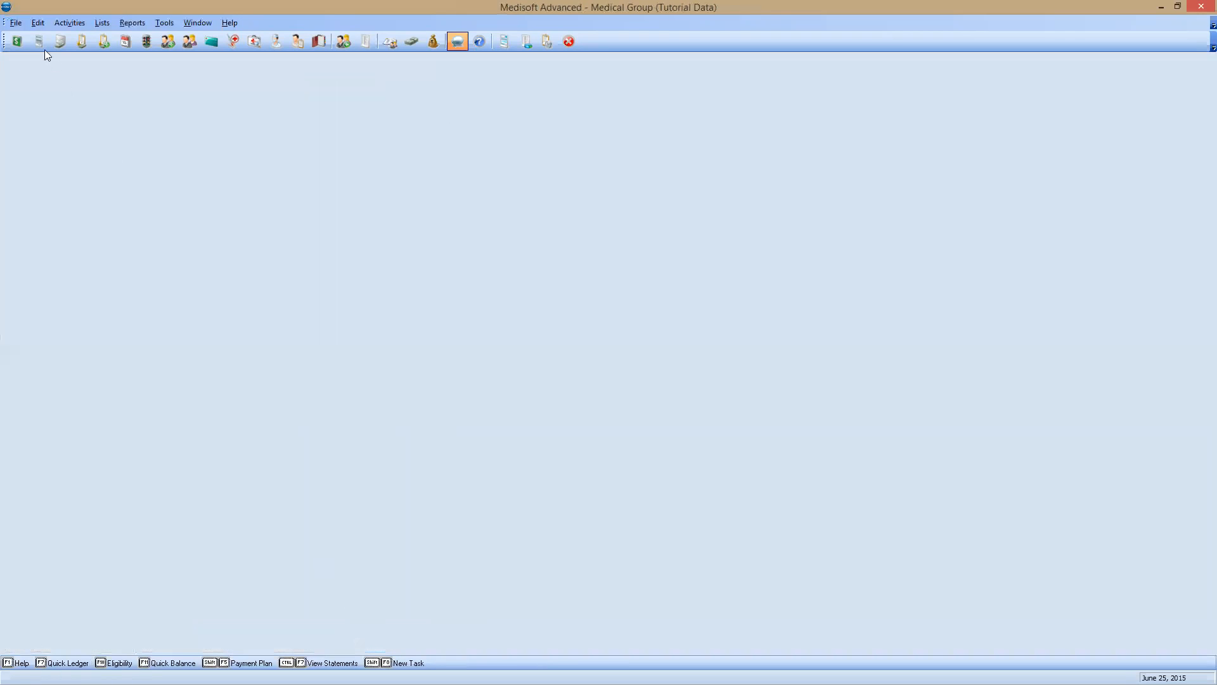
# - Create claims for the unbilled transactions in claim management
pyautogui.click(39, 42)
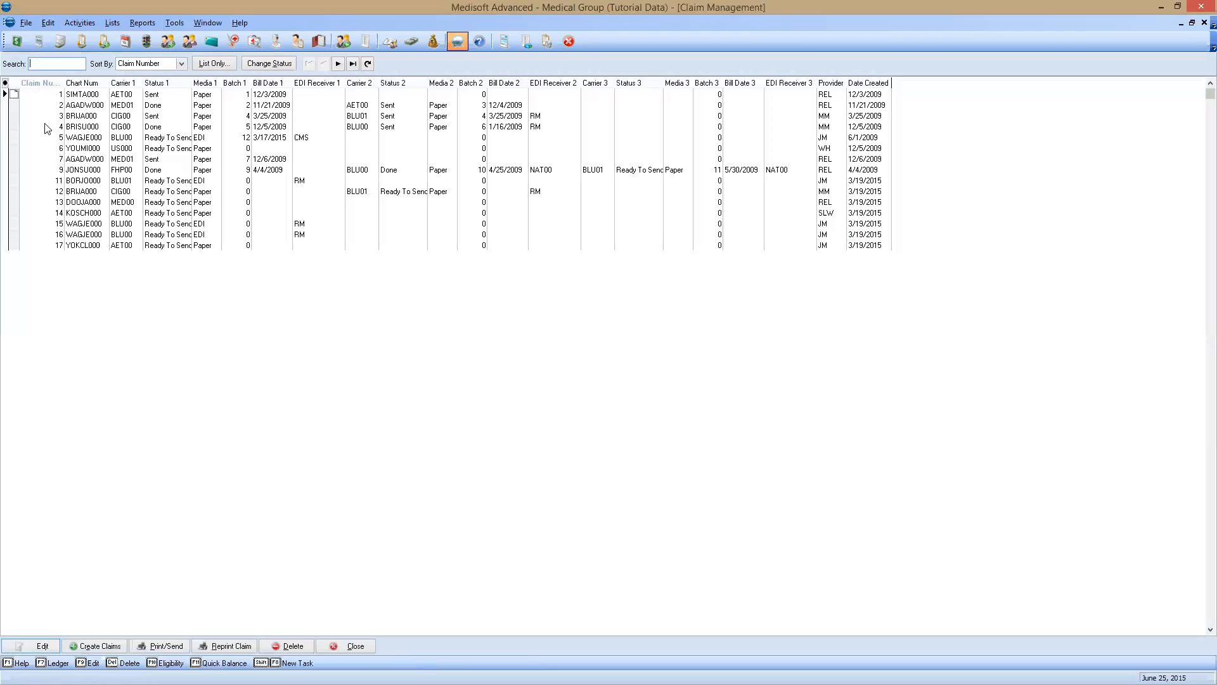
pyautogui.click(102, 645)
pyautogui.click(720, 259)
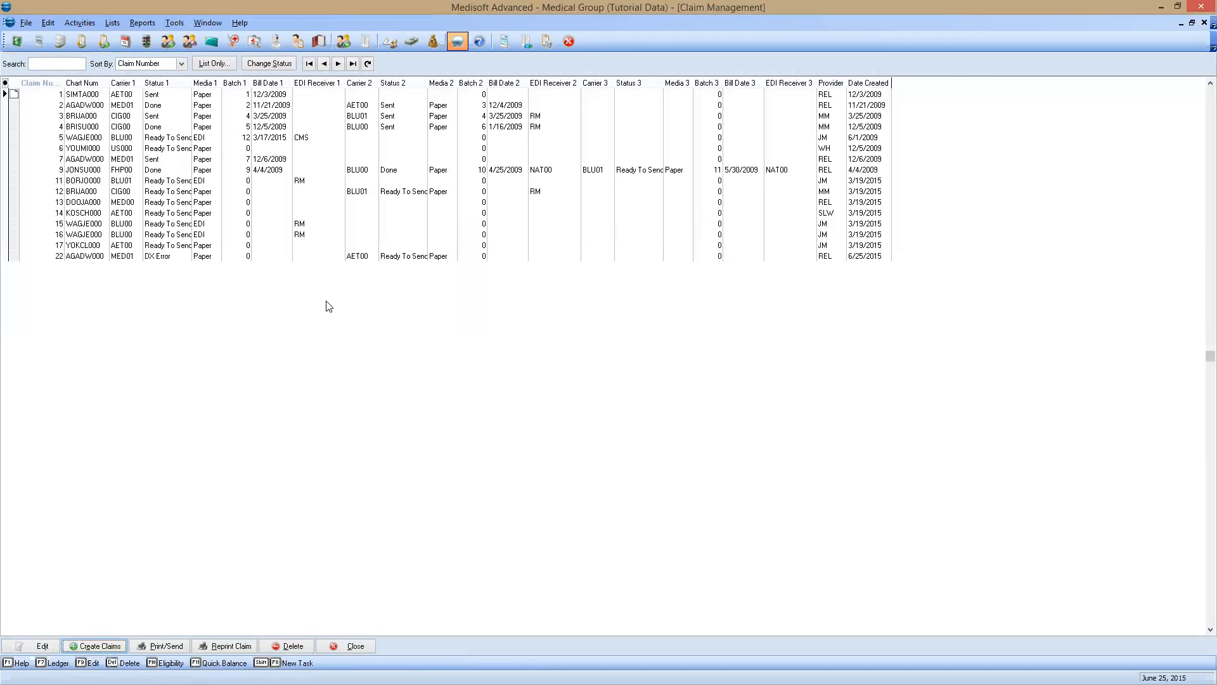
# - Inspect the status and transactions of the newly created Medicare claim, and close claim management without saving changes
pyautogui.click(178, 258)
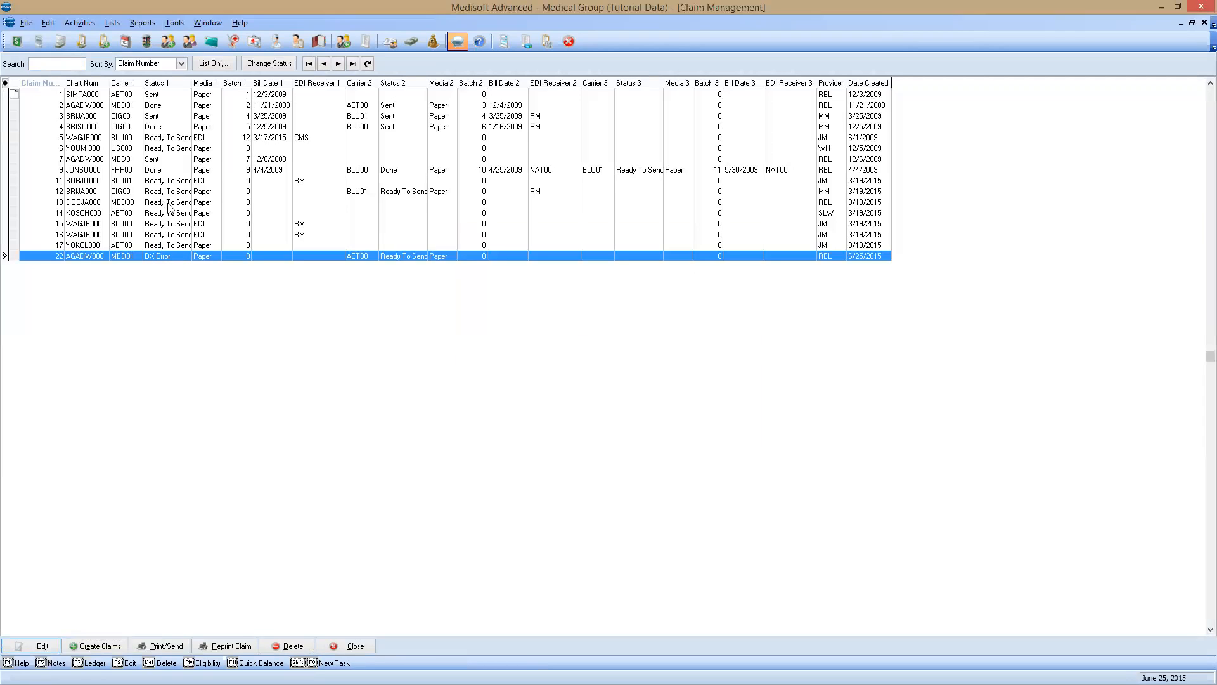
pyautogui.doubleClick(168, 257)
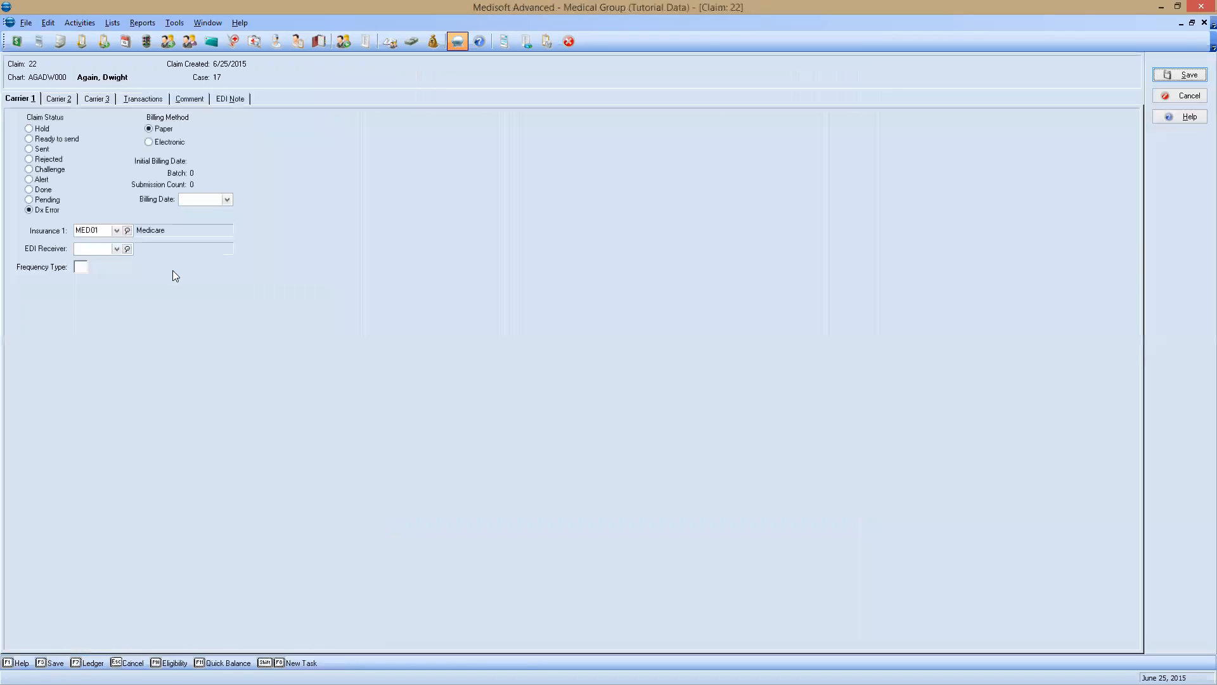
pyautogui.click(135, 99)
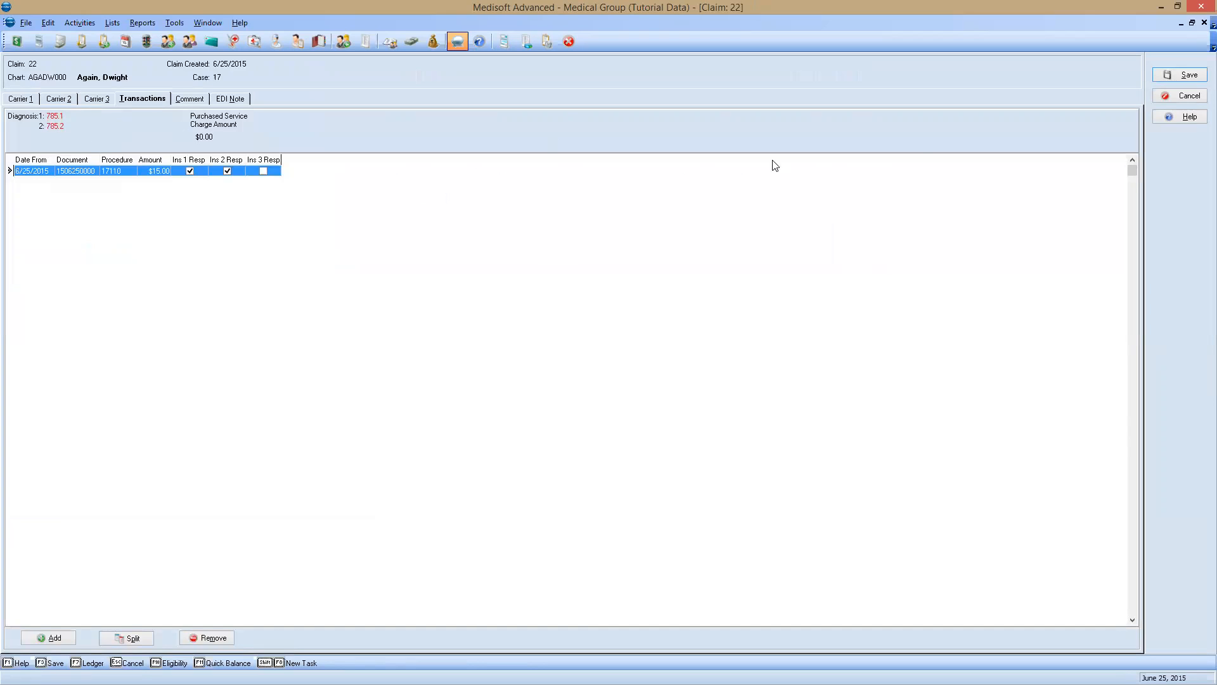
pyautogui.click(1158, 99)
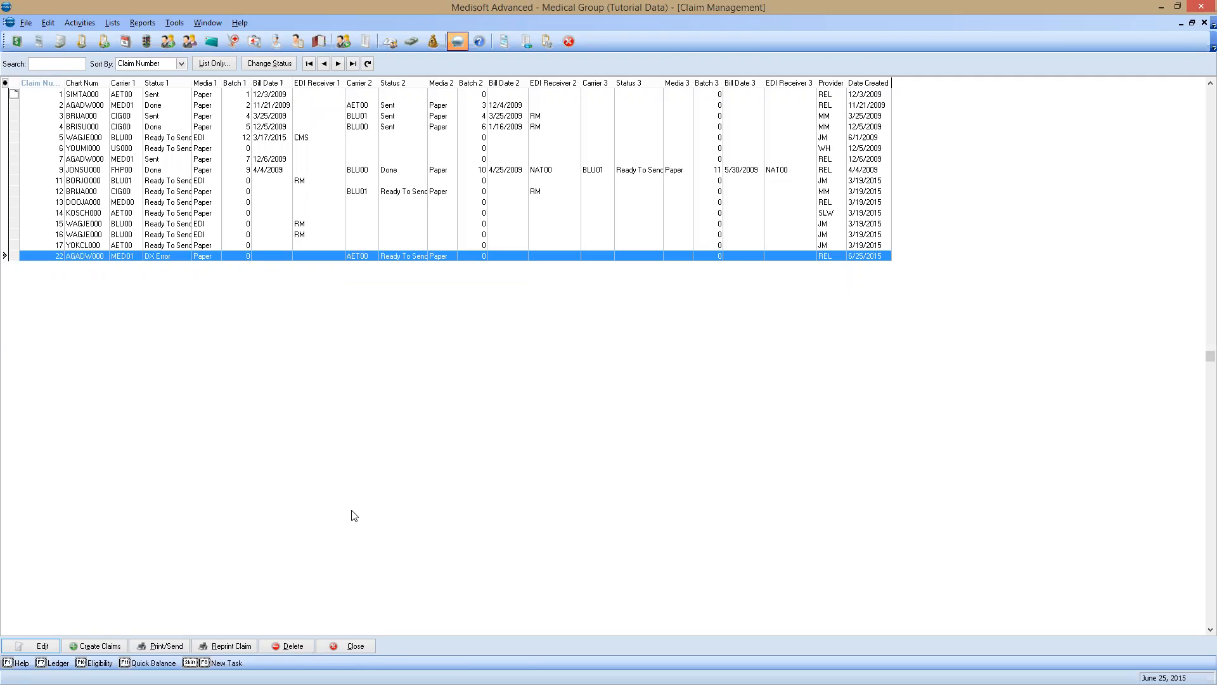
pyautogui.click(347, 645)
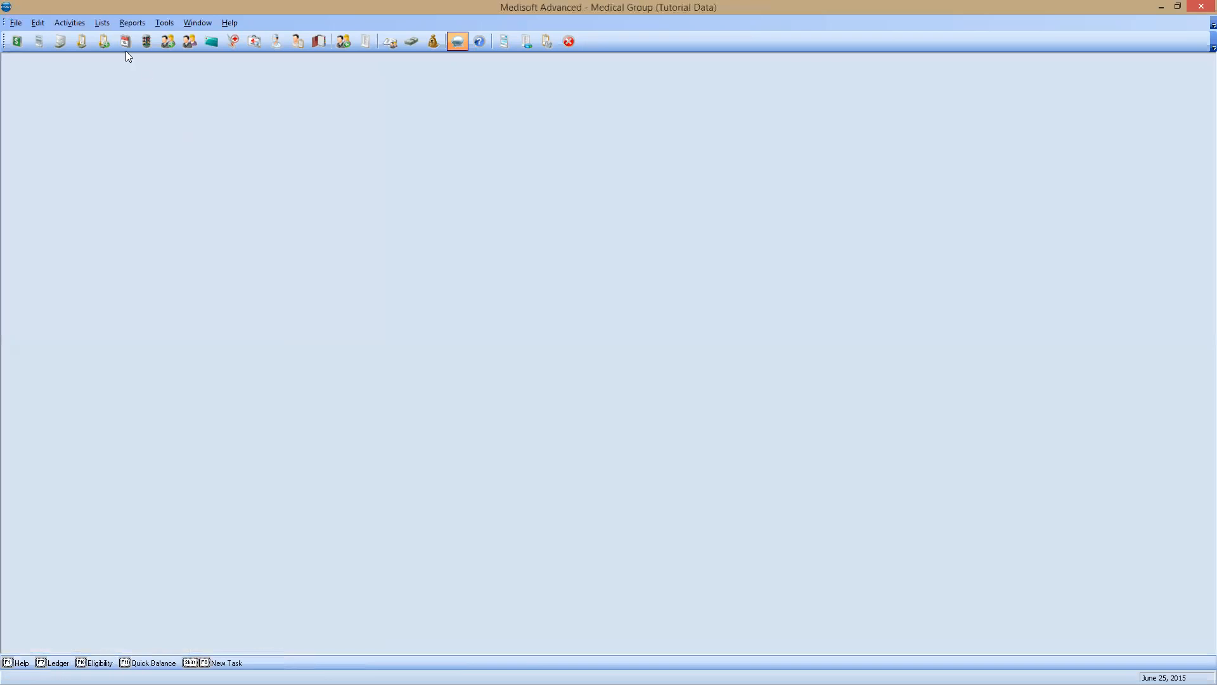
# - Open the Medicaid record from the insurance carrier list and show its options and codes
pyautogui.click(105, 27)
pyautogui.moveTo(184, 150)
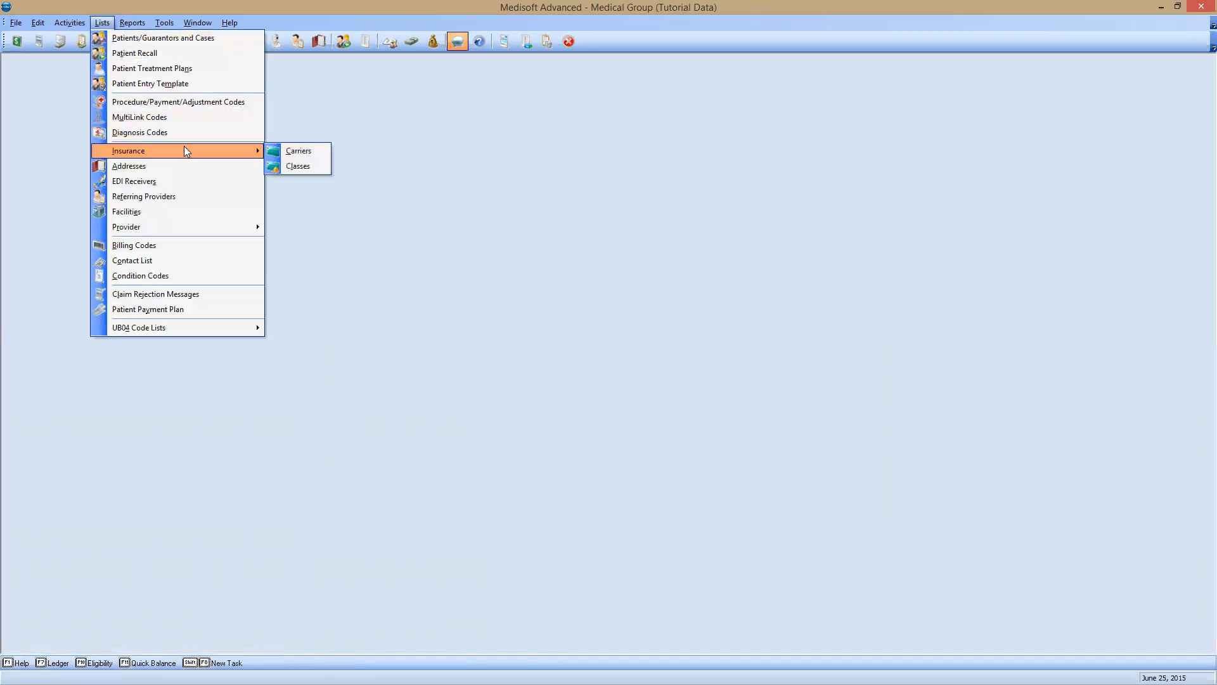
pyautogui.click(295, 151)
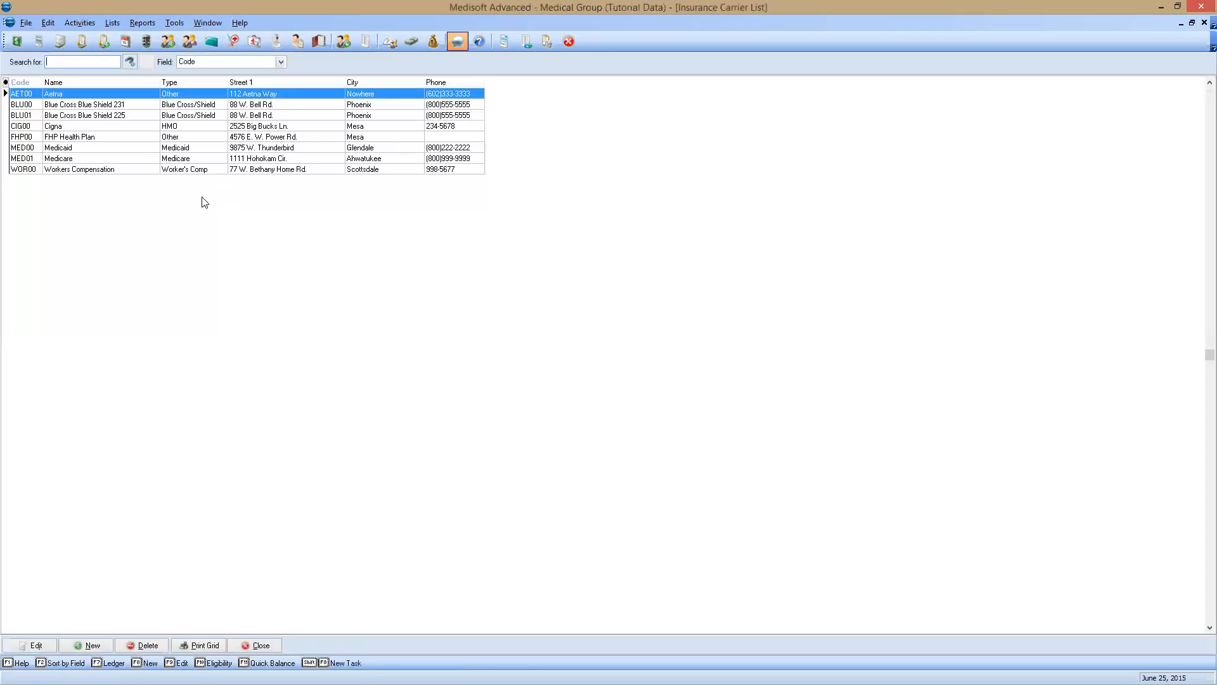
pyautogui.click(93, 149)
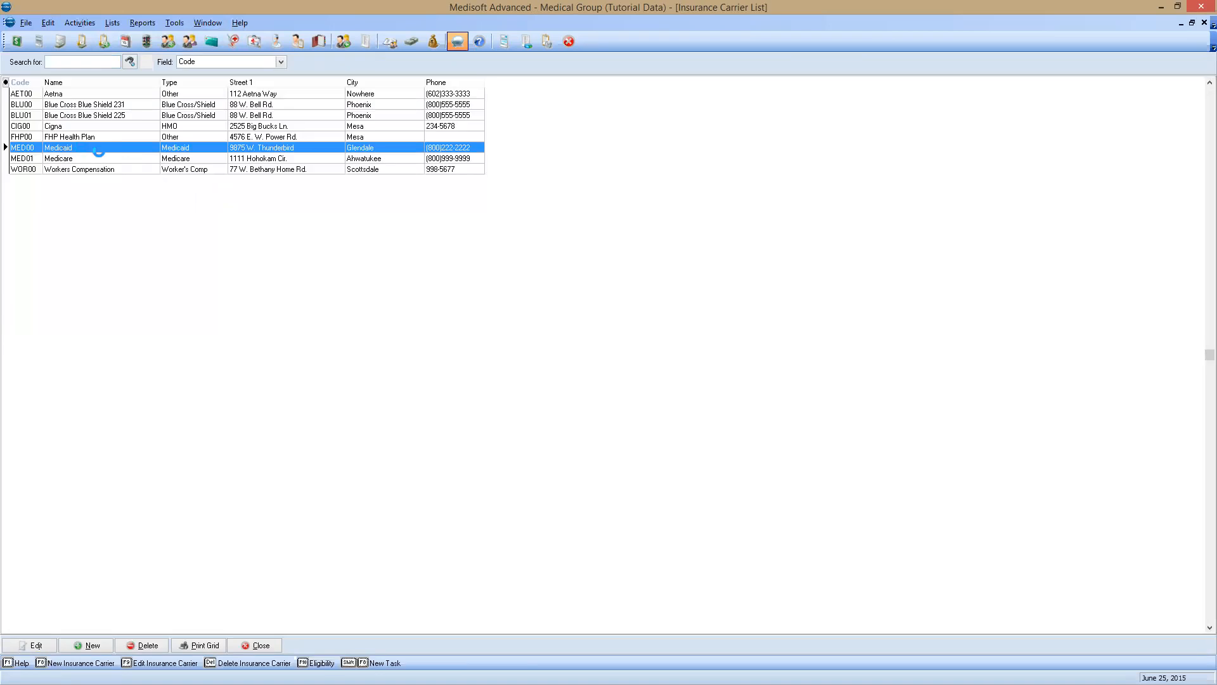
pyautogui.doubleClick(92, 150)
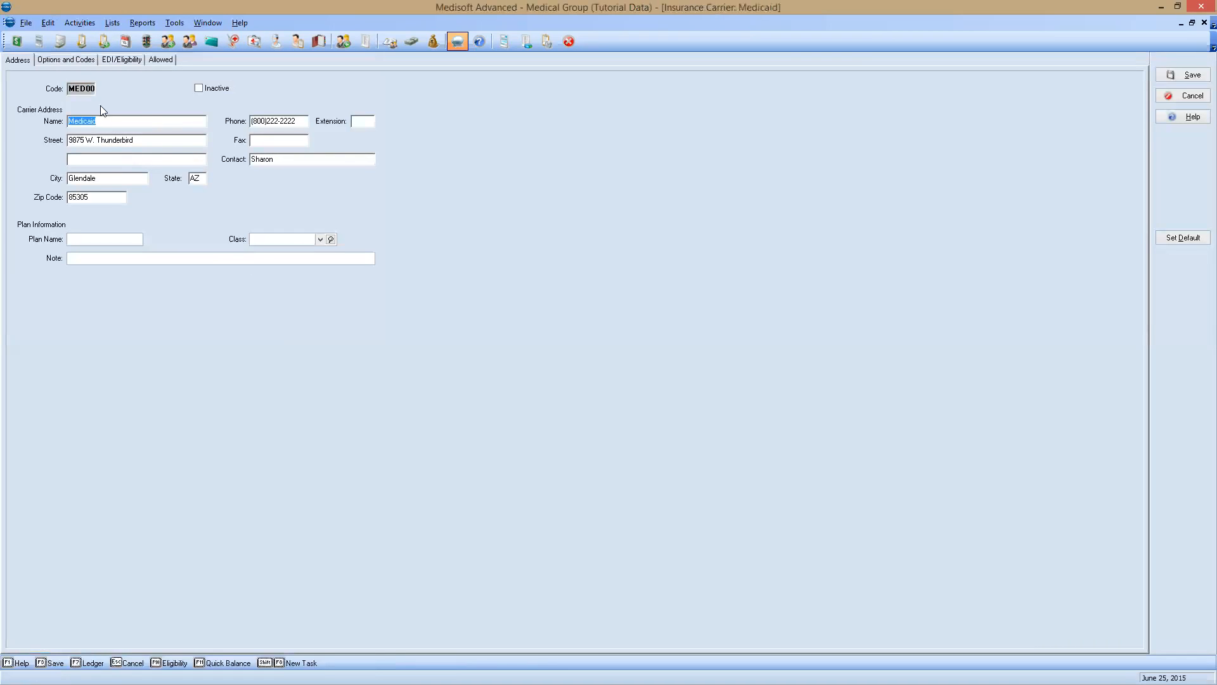
pyautogui.click(68, 61)
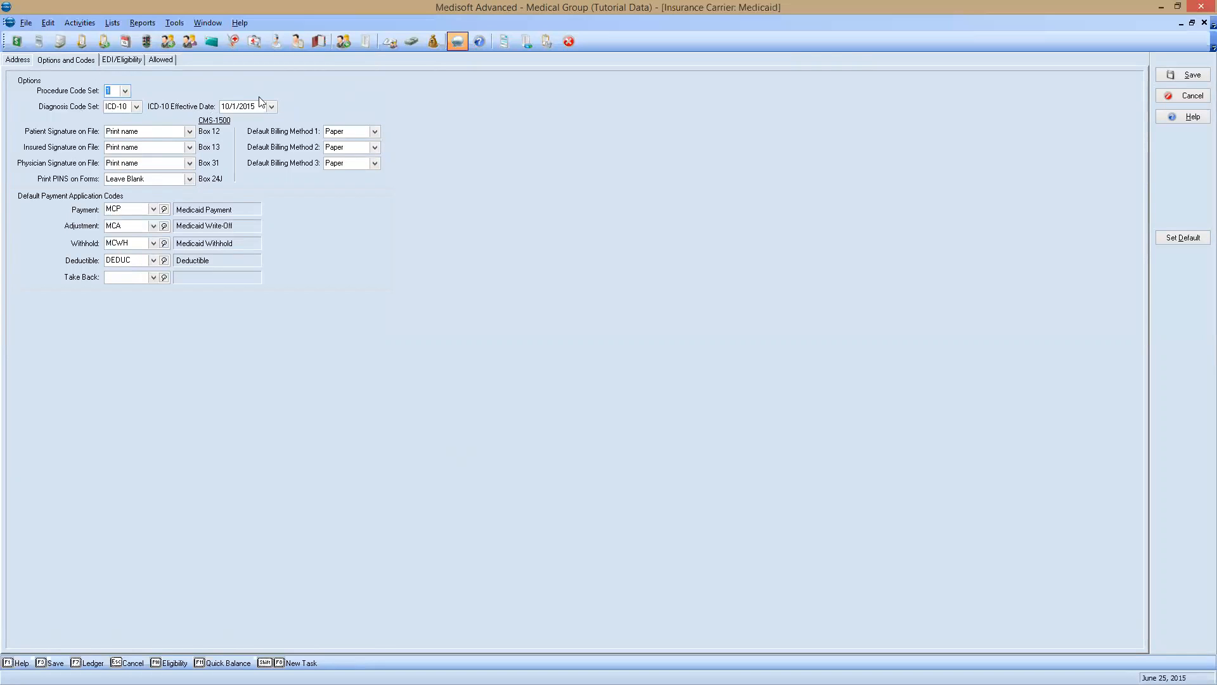
# - Switch Medicaid's diagnosis code set to ICD-9 and back to ICD-10
pyautogui.click(274, 107)
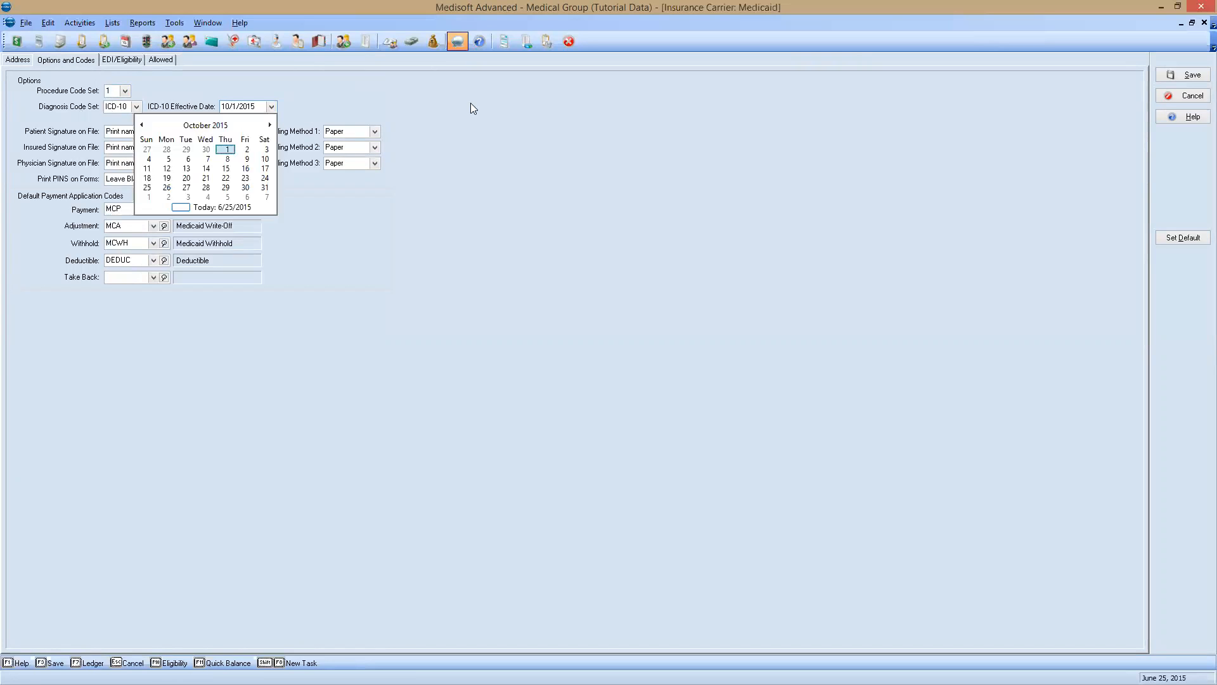
pyautogui.press('Escape')
pyautogui.click(138, 108)
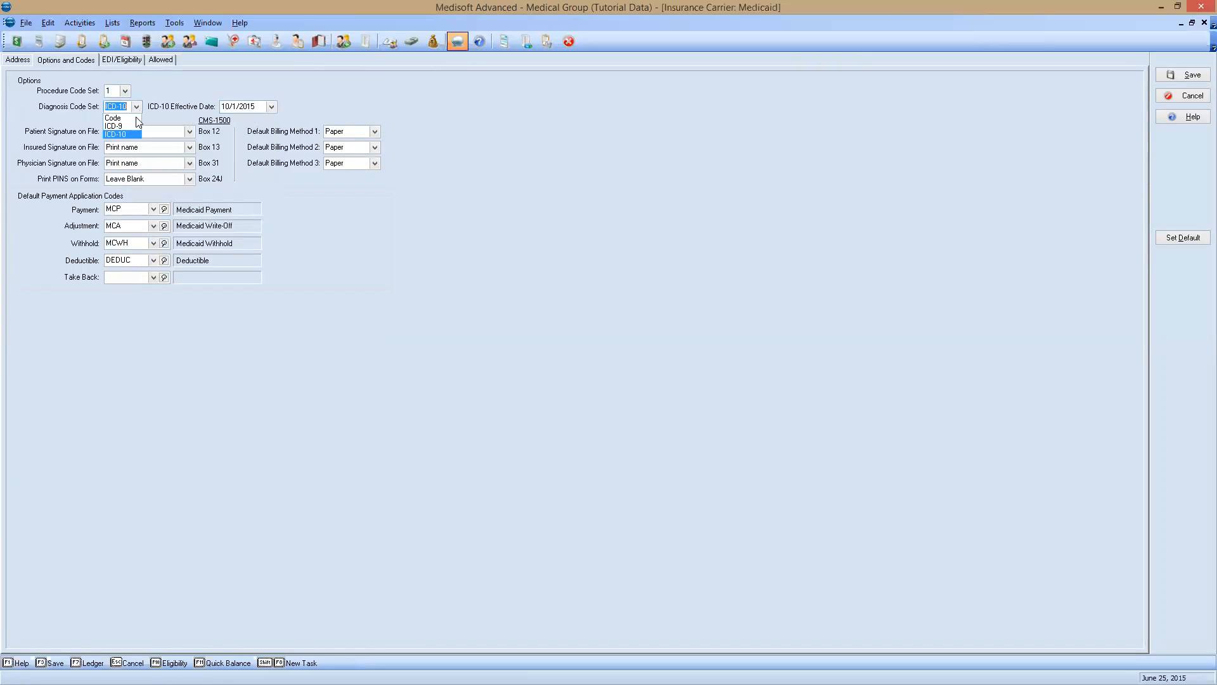
pyautogui.click(122, 126)
pyautogui.click(133, 109)
pyautogui.click(122, 135)
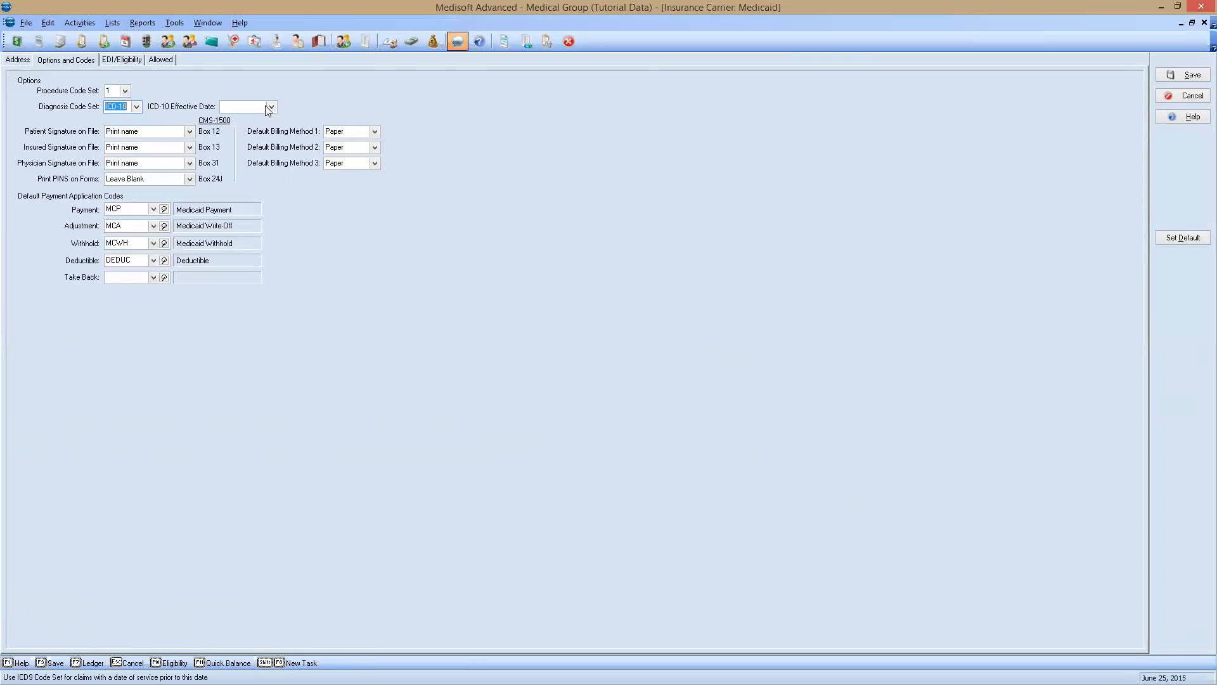
# - Set Medicaid's ICD-10 effective date to 10/1/2015, save the record and close the carrier list
pyautogui.click(271, 107)
pyautogui.click(209, 125)
pyautogui.click(188, 190)
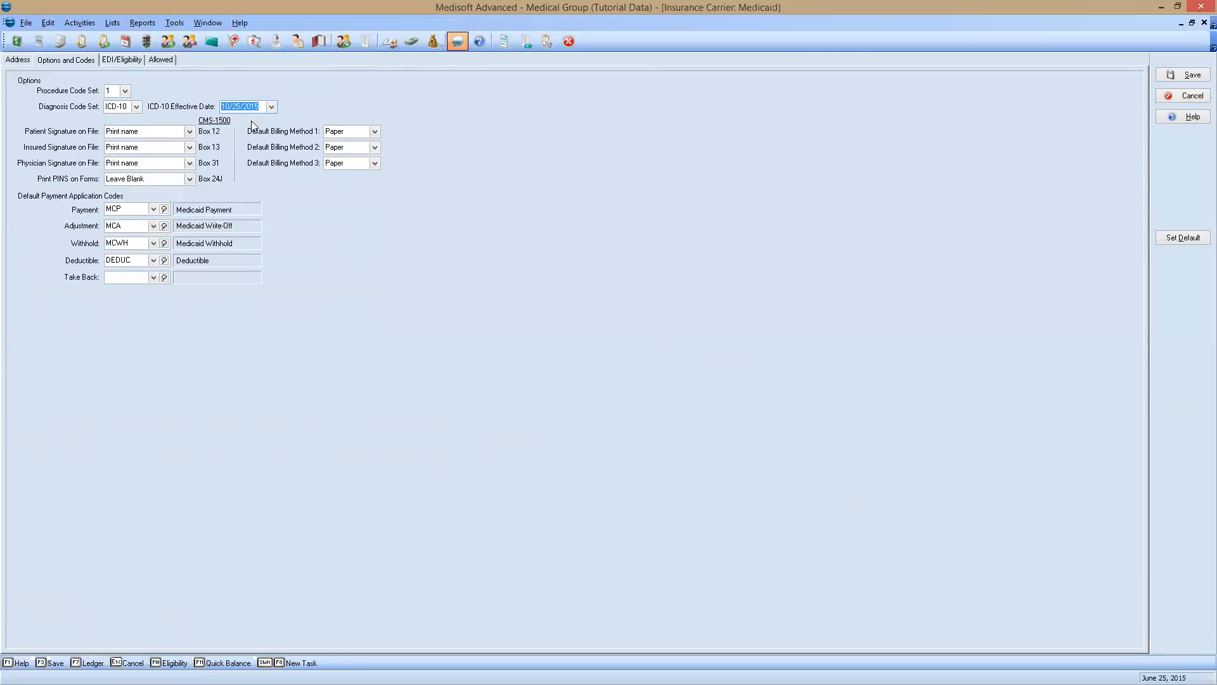
pyautogui.click(271, 107)
pyautogui.click(225, 147)
pyautogui.click(1177, 75)
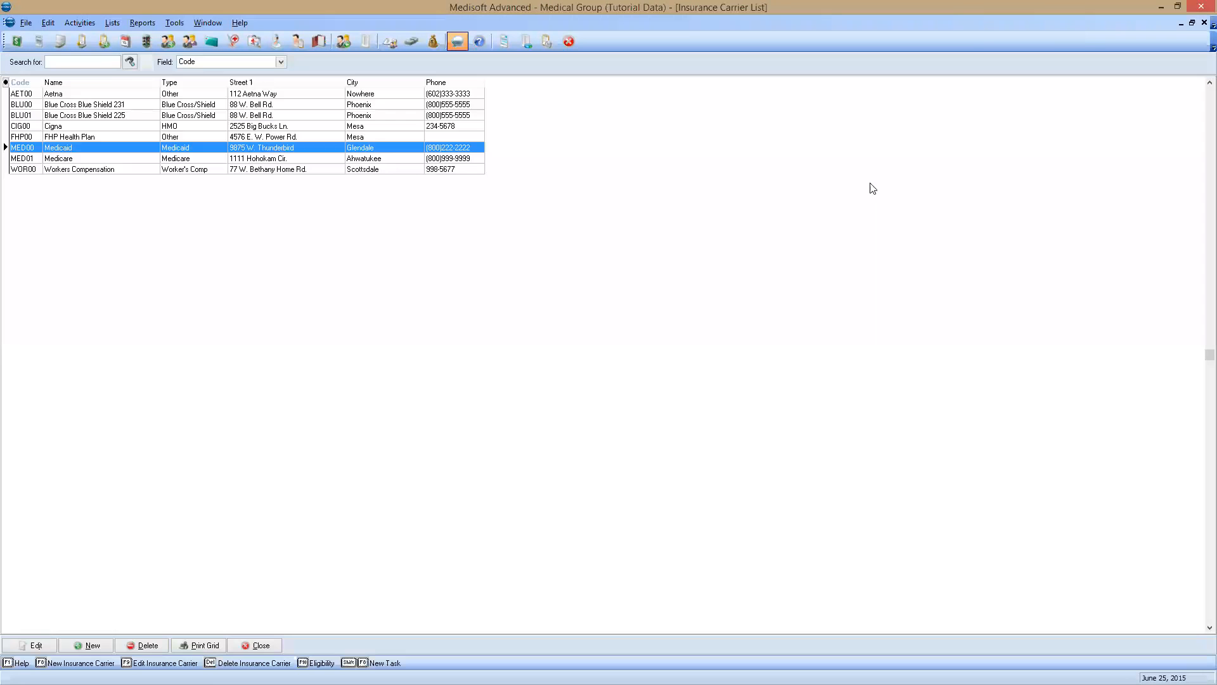
pyautogui.click(261, 645)
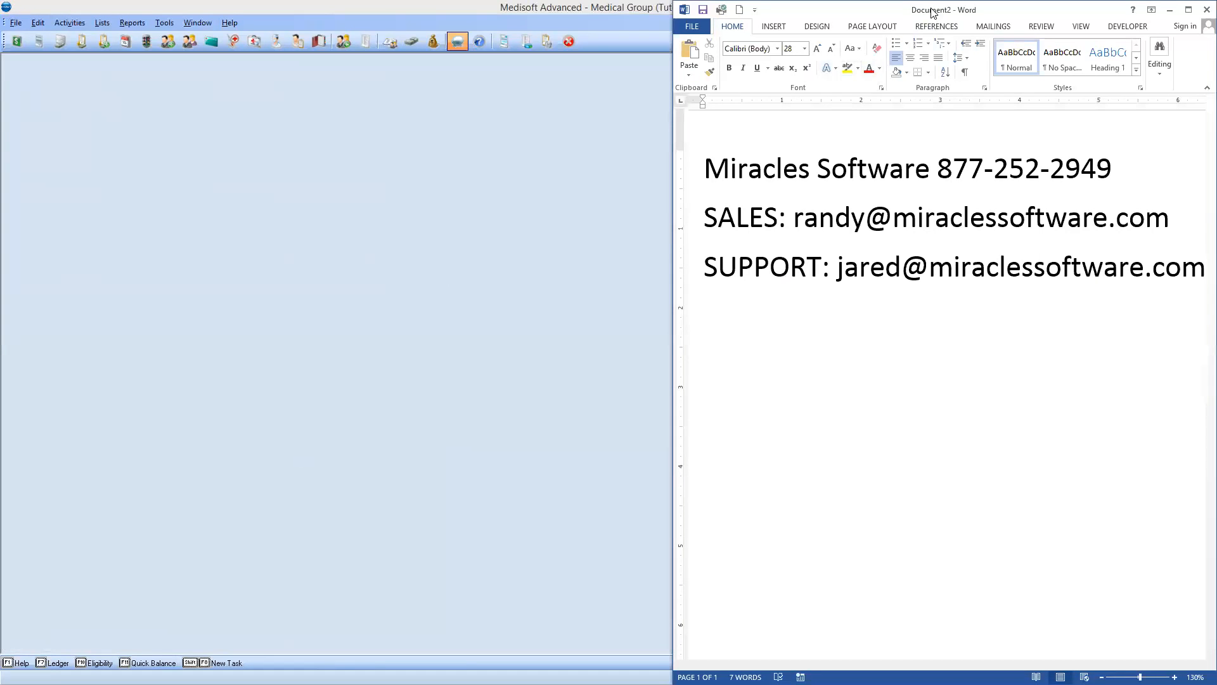
# - Switch to the Word document with the sales and support contact details and move its window to the middle of the screen
pyautogui.moveTo(932, 11); pyautogui.dragTo(545, 51)
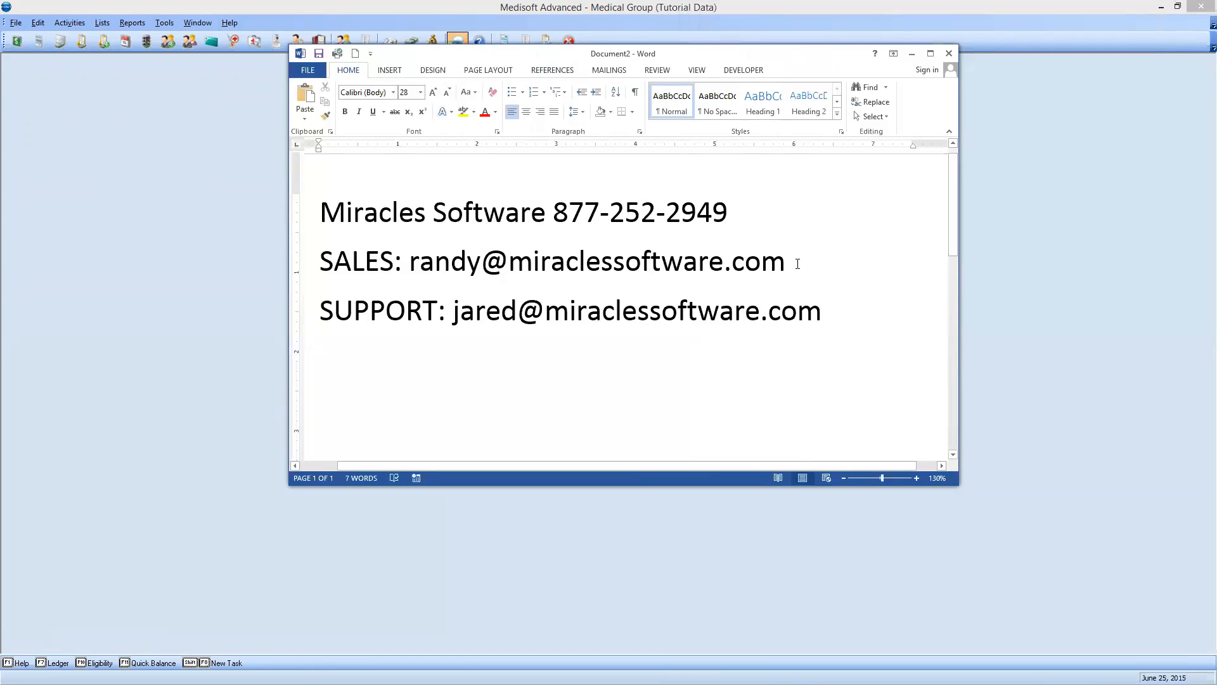
pyautogui.moveTo(798, 264); pyautogui.dragTo(676, 279)
pyautogui.click(853, 312)
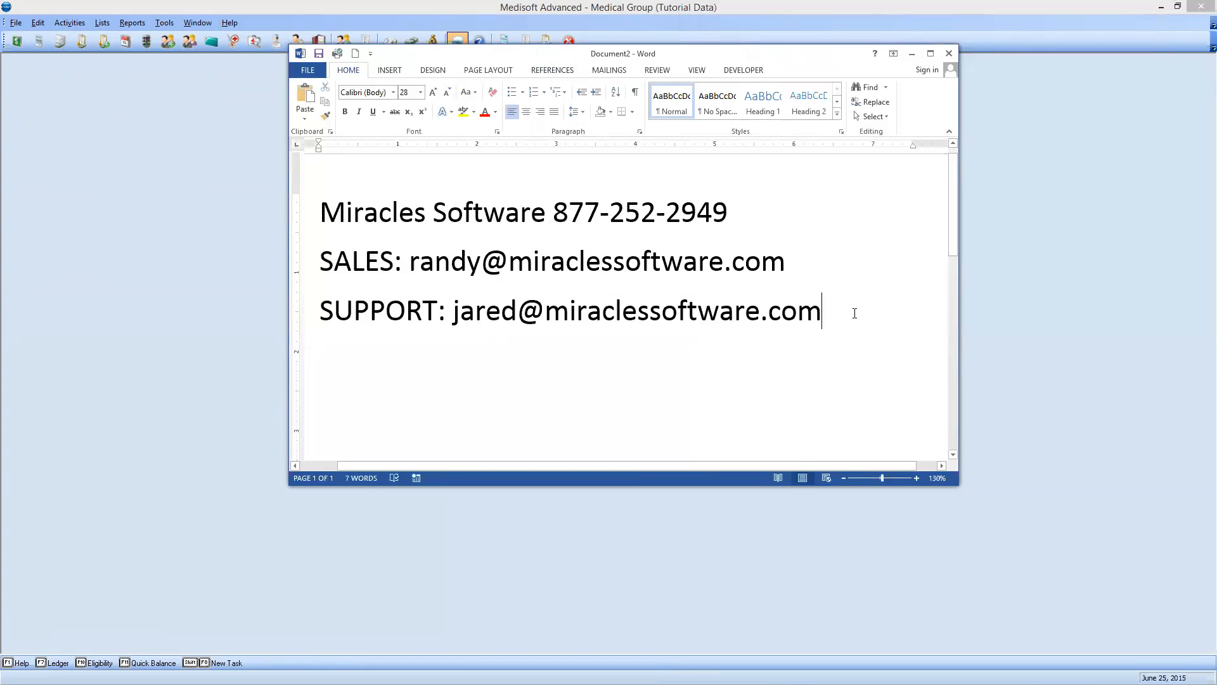